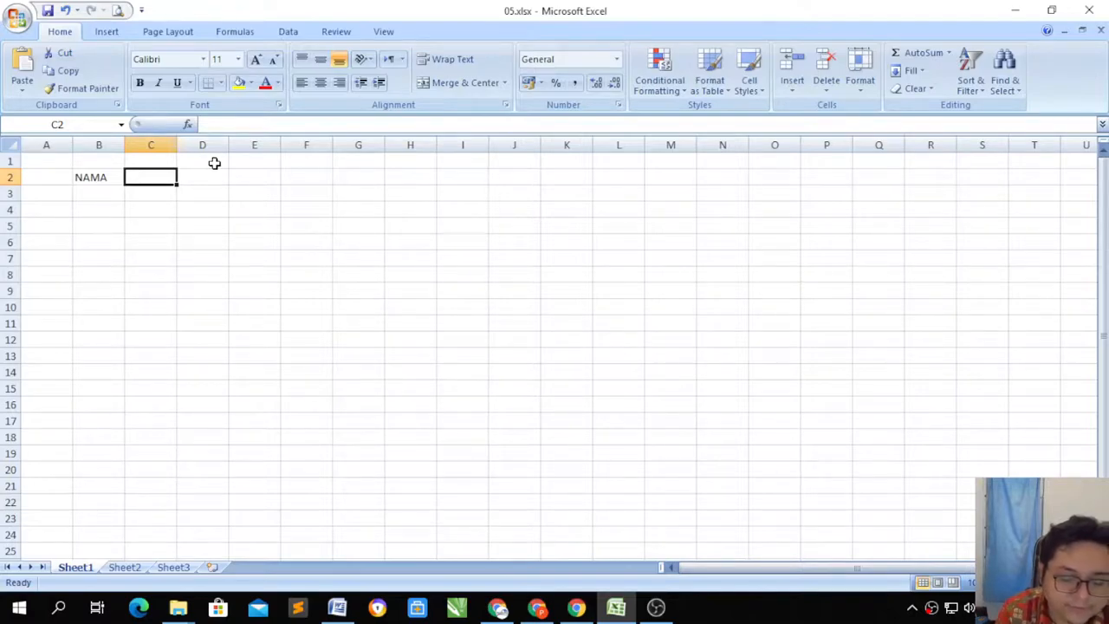
Enter the month headers JANUARI, FEBRUARI, MARET and APRIL in cells C2 to F2, beside NAMA.
type("JANUARI")
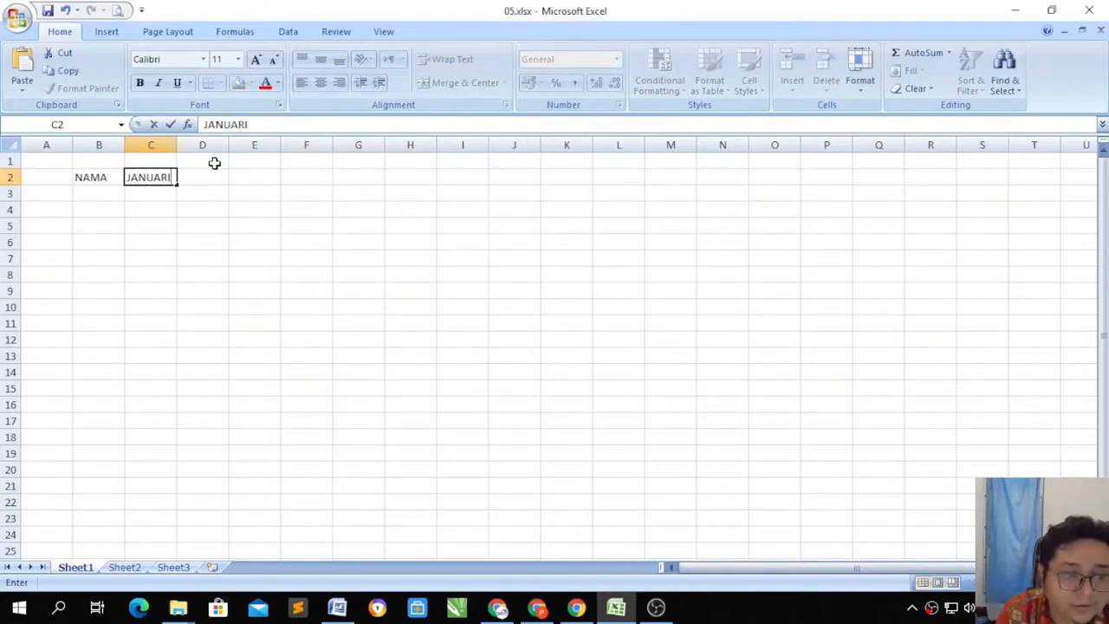
key("Tab")
type("FEBRUARI")
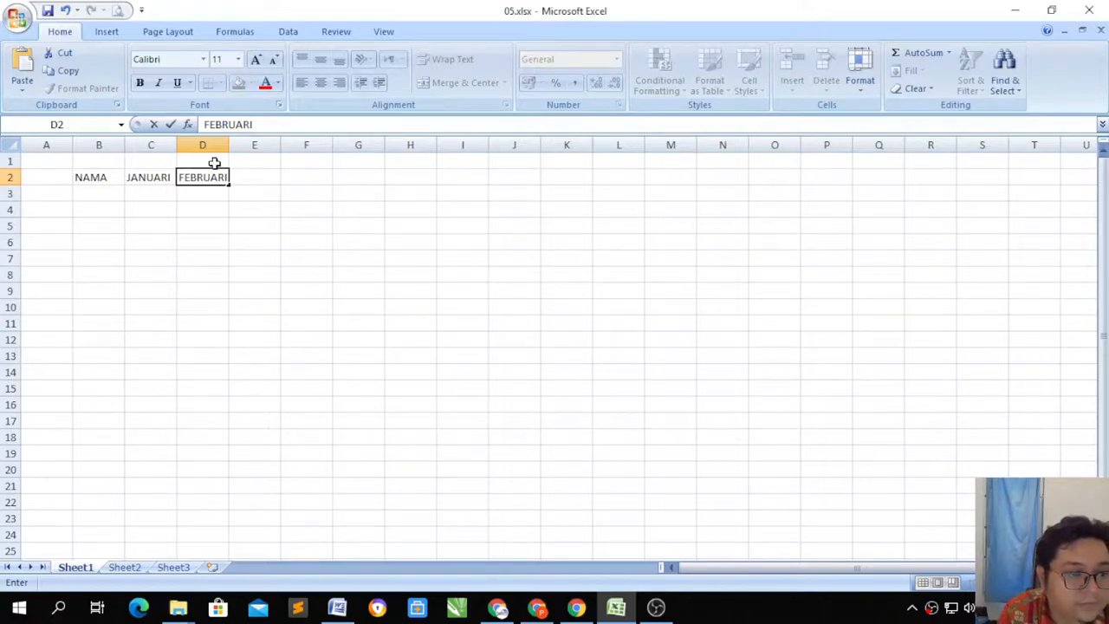
key("Tab")
type("MARE")
key("Tab")
type("Ap")
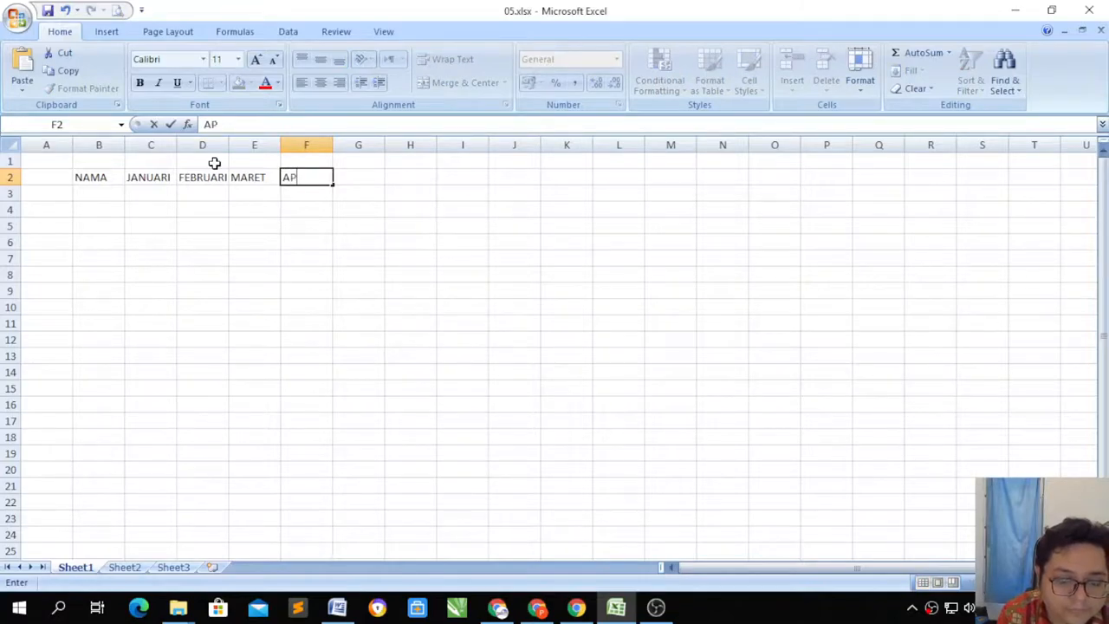
left_click_drag(141, 180, 194, 180)
left_click(154, 179)
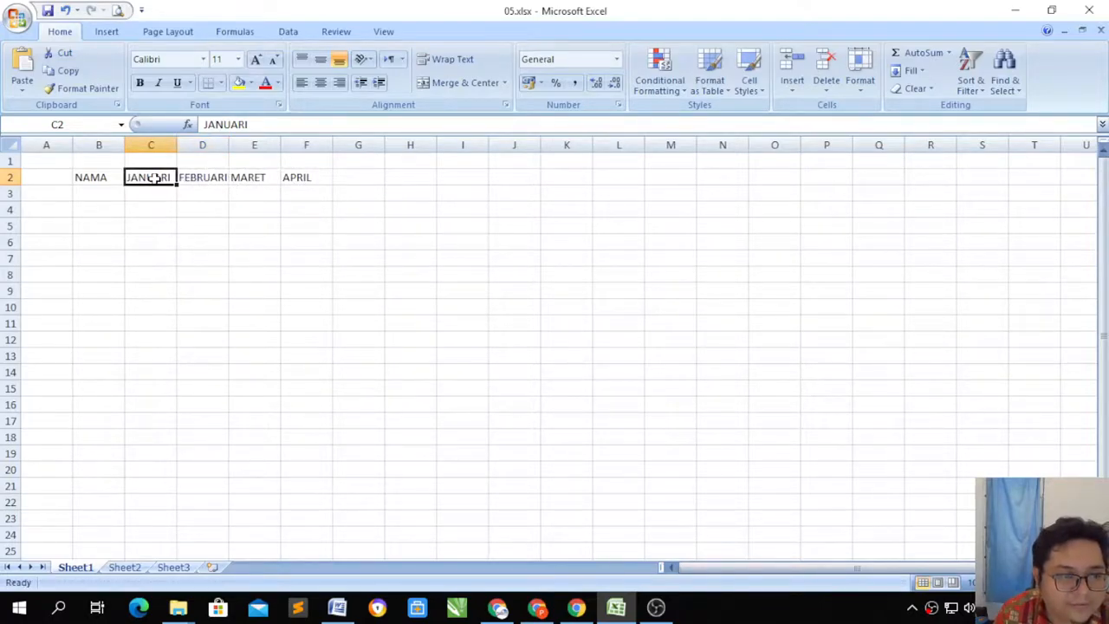
left_click(351, 176)
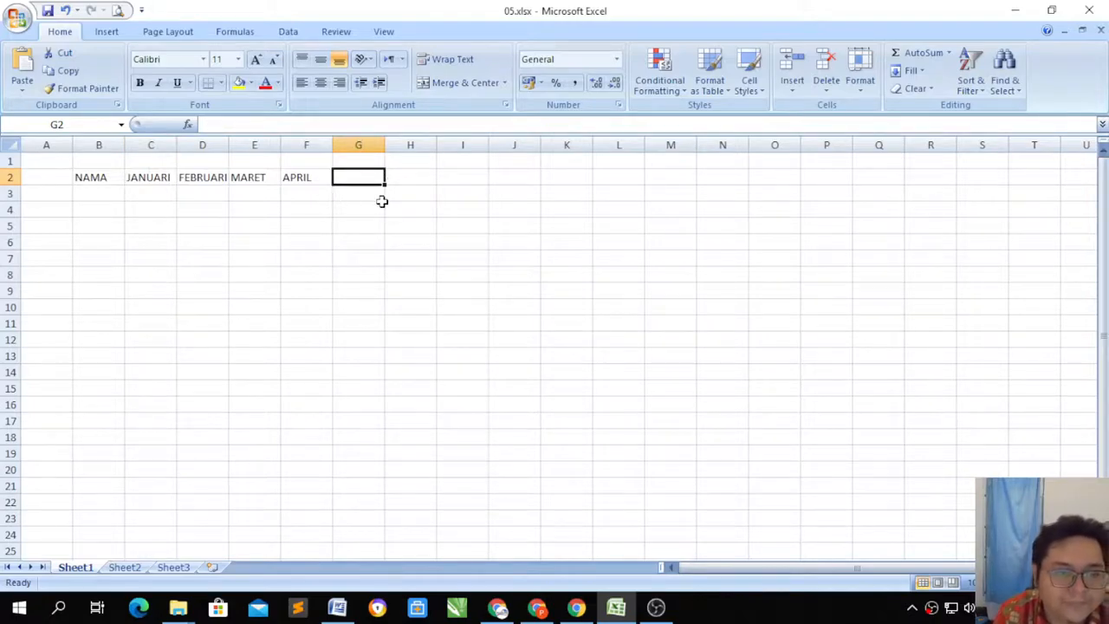
left_click(167, 177)
left_click_drag(170, 178, 297, 176)
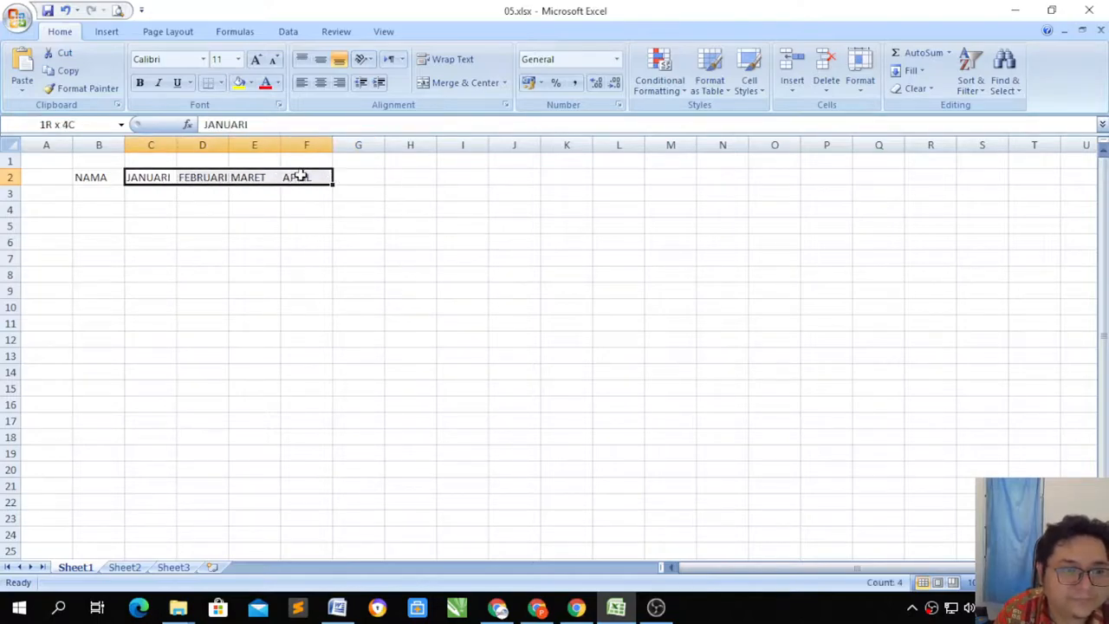
key("ctrl+c")
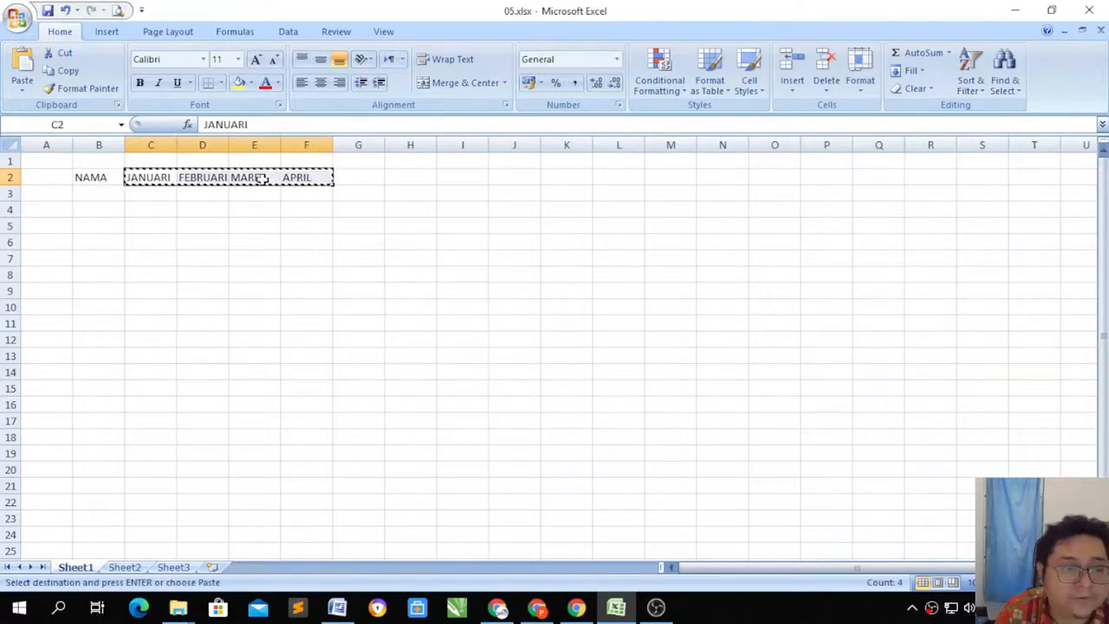
Replace the first two month headers in C2 and D2 with JANUARY and FEBRUARY.
left_click(173, 177)
type("JANUAR")
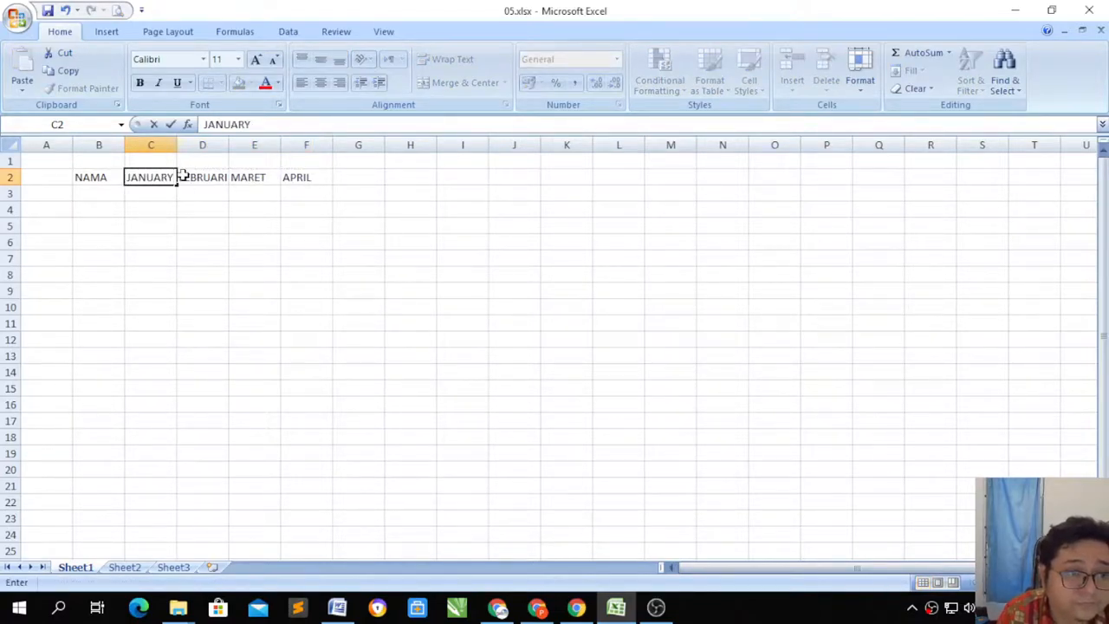
left_click(183, 175)
type("FEBRUARY")
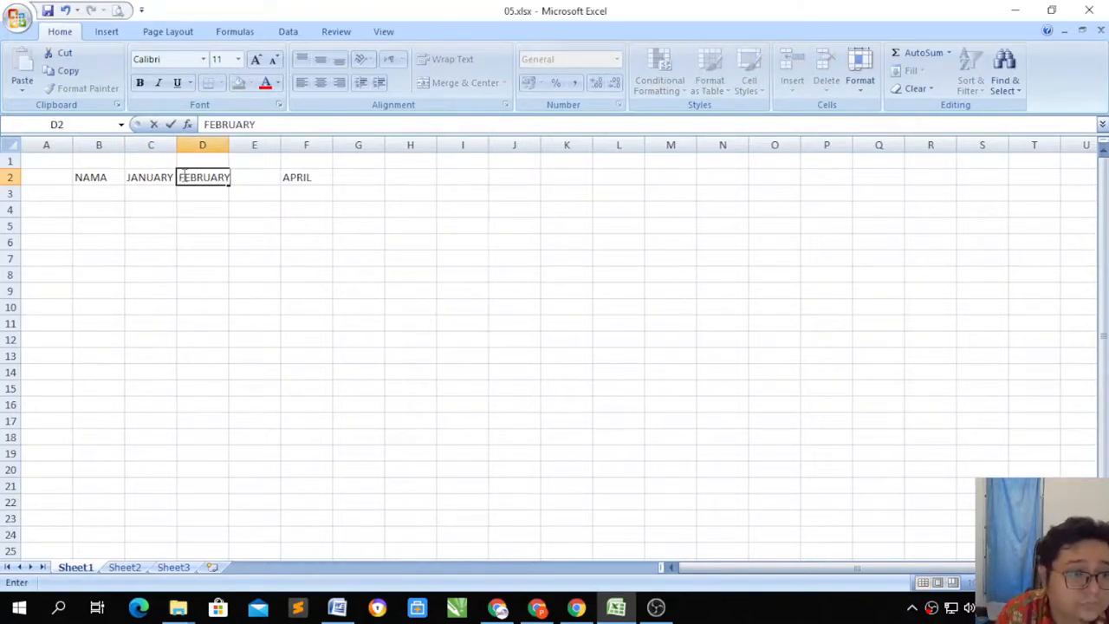
Extend the JANUARY and FEBRUARY headers as a fill series across row 2 to DECEMBER in N2.
left_click(157, 176)
left_click(207, 179, "shift")
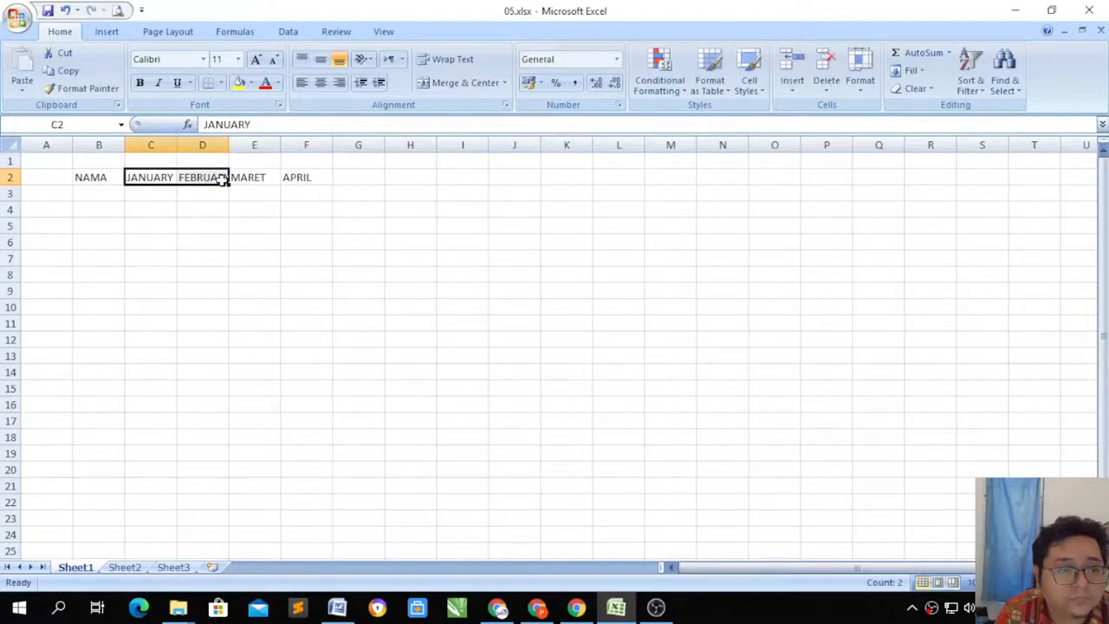
left_click_drag(228, 182, 743, 183)
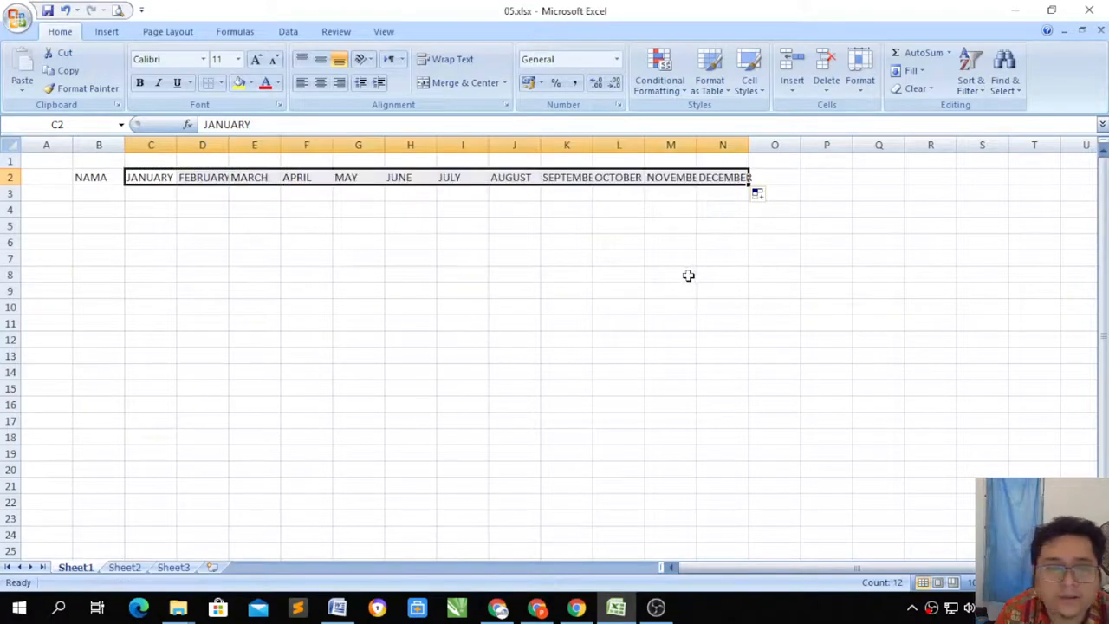
left_click(670, 223)
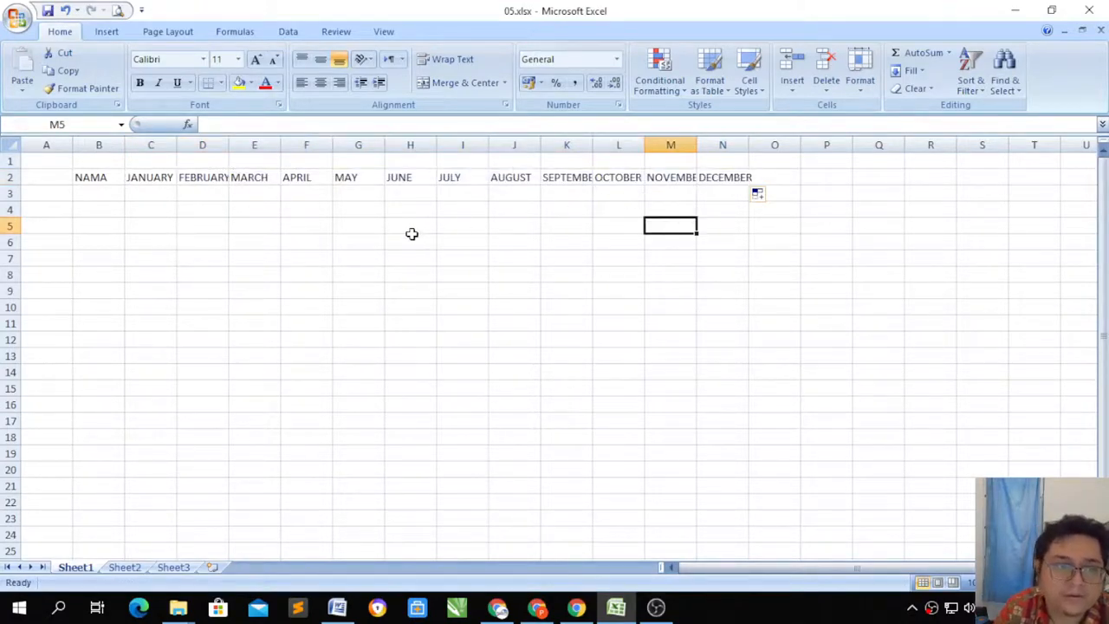
left_click_drag(164, 173, 194, 172)
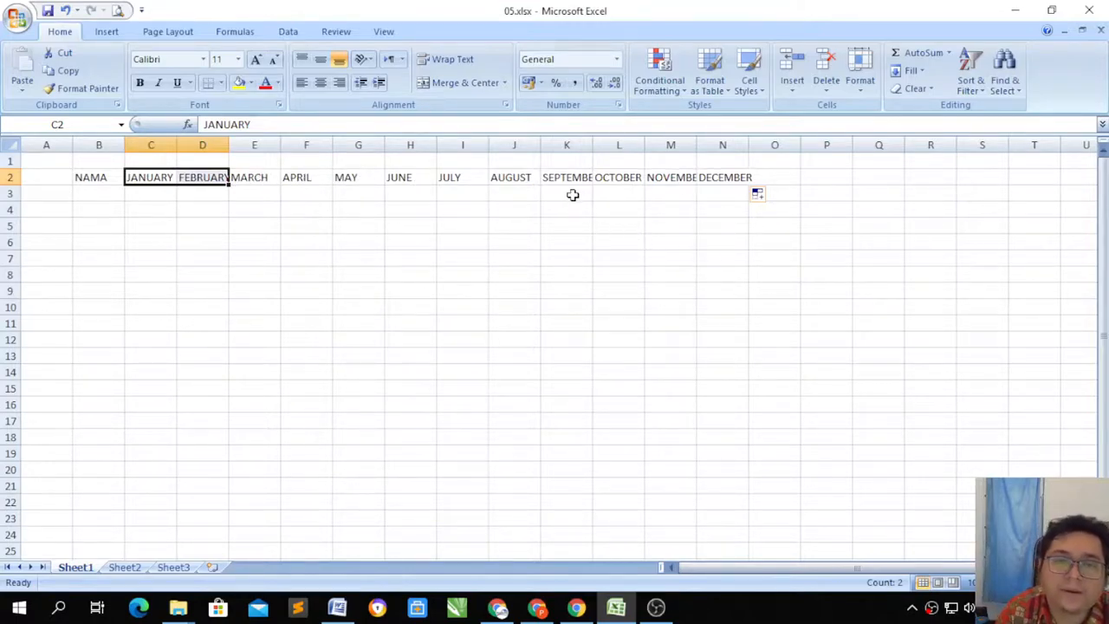
left_click(199, 194)
left_click_drag(159, 173, 716, 184)
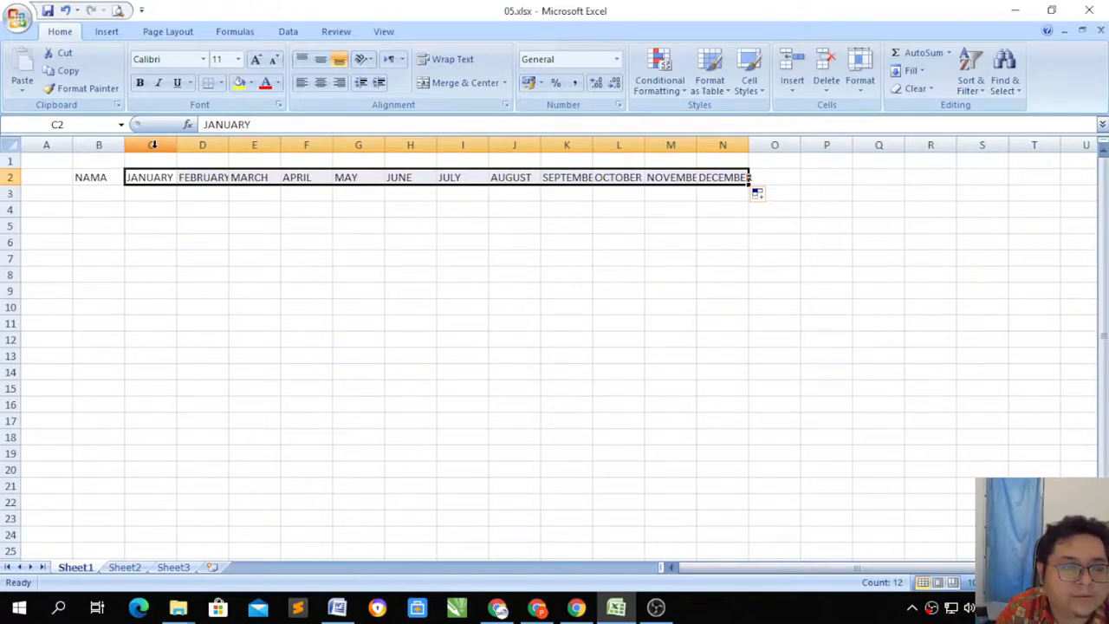
Set the width of the month columns C through N to 9.
left_click_drag(161, 146, 746, 146)
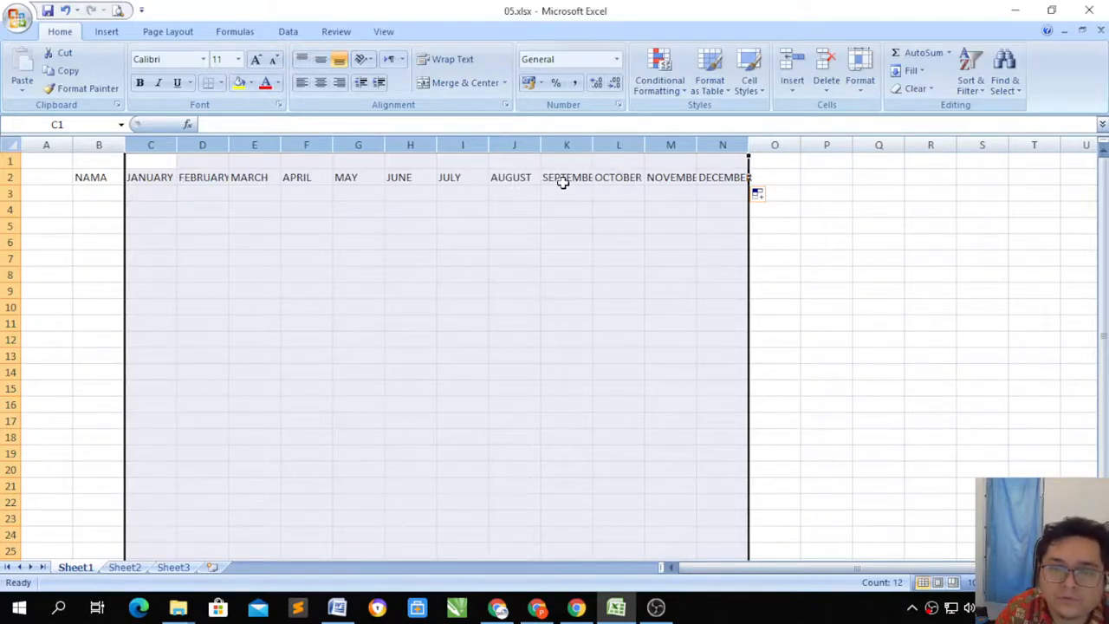
right_click(723, 148)
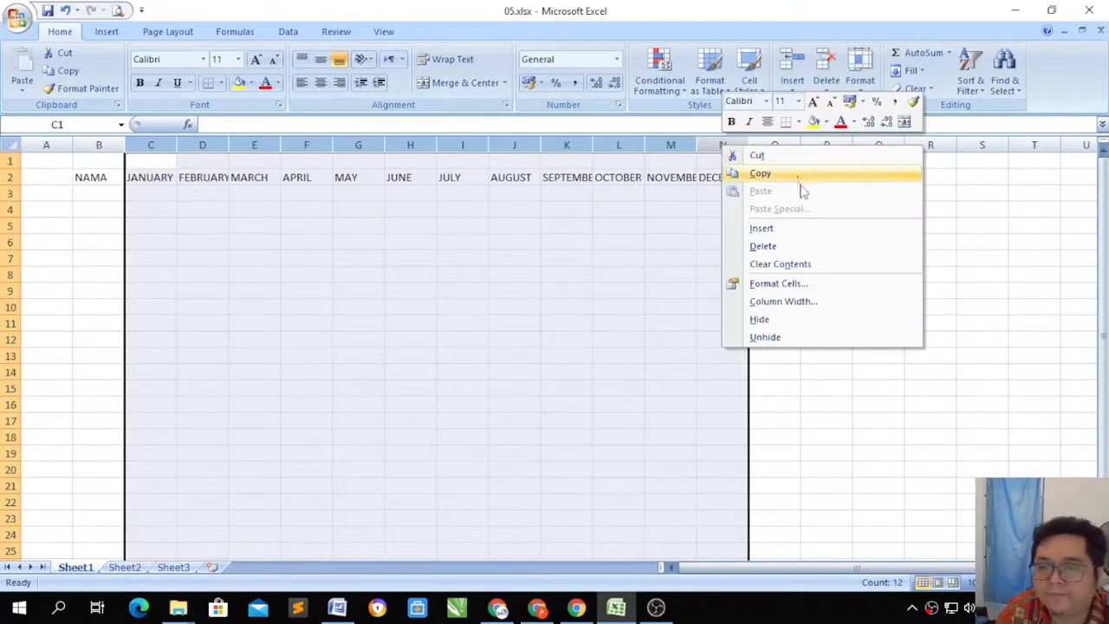
left_click(808, 301)
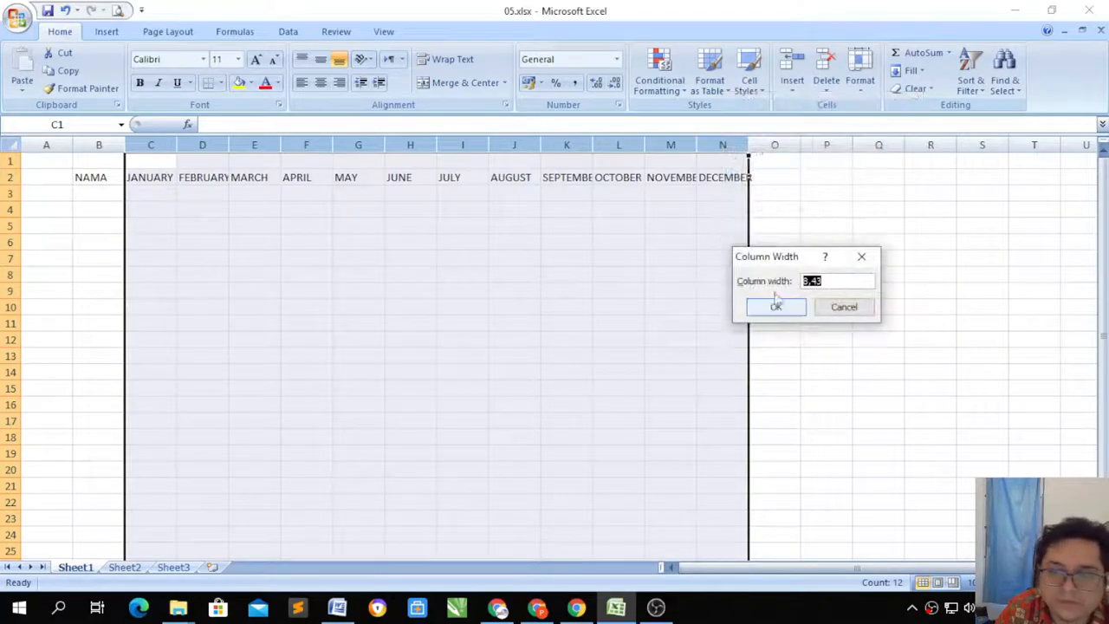
left_click(834, 281)
left_click_drag(833, 281, 799, 280)
type("9")
left_click(794, 301)
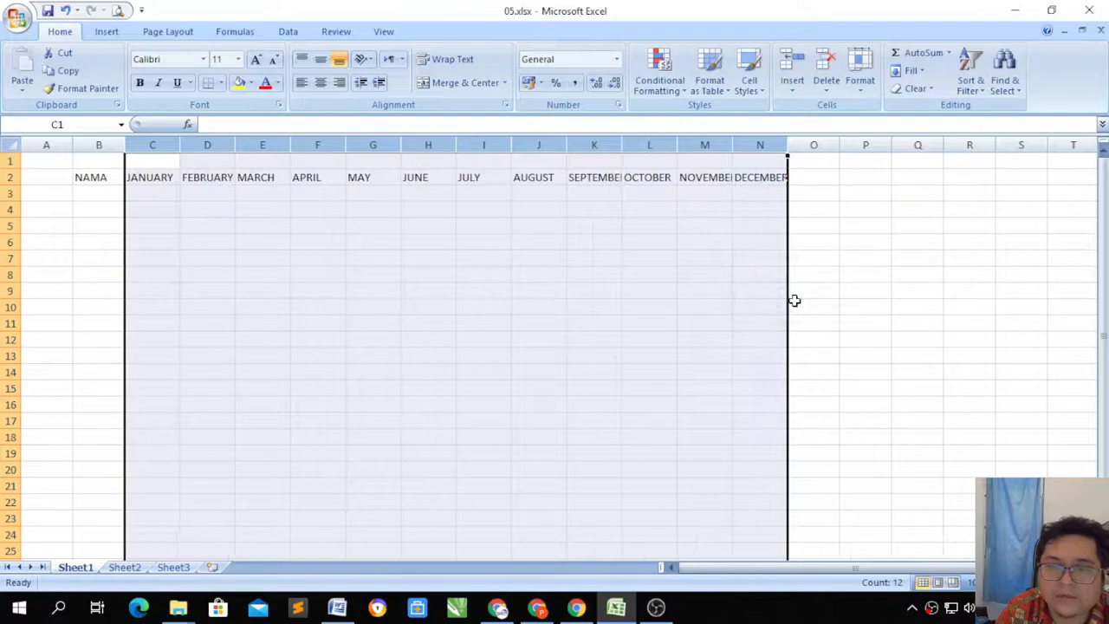
Set the width of columns C through N to 10 and center their contents horizontally.
right_click(753, 144)
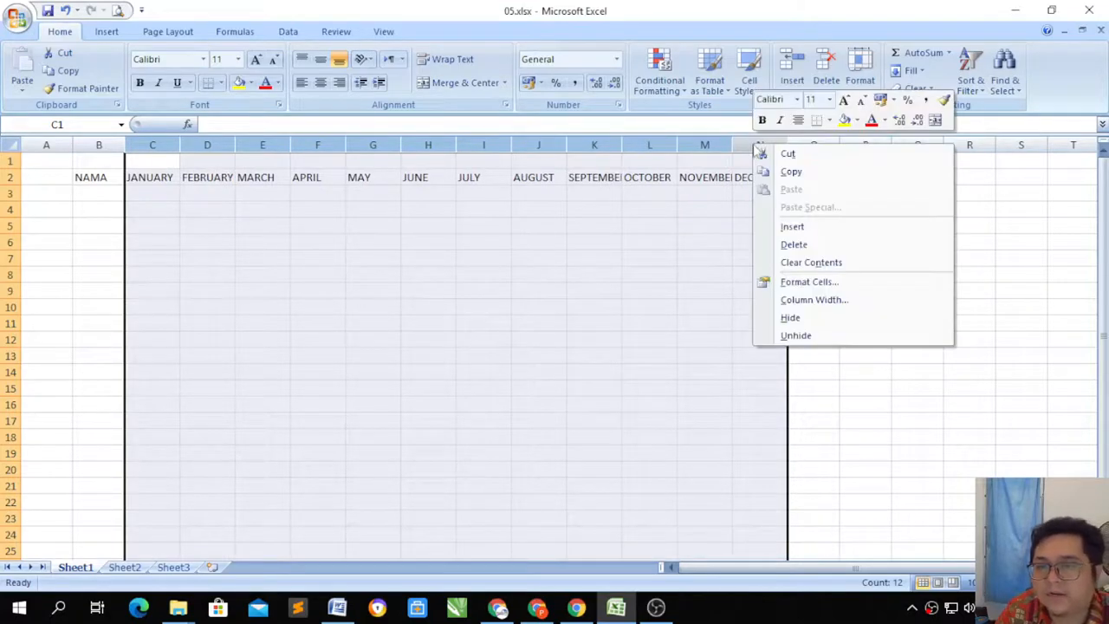
left_click(810, 300)
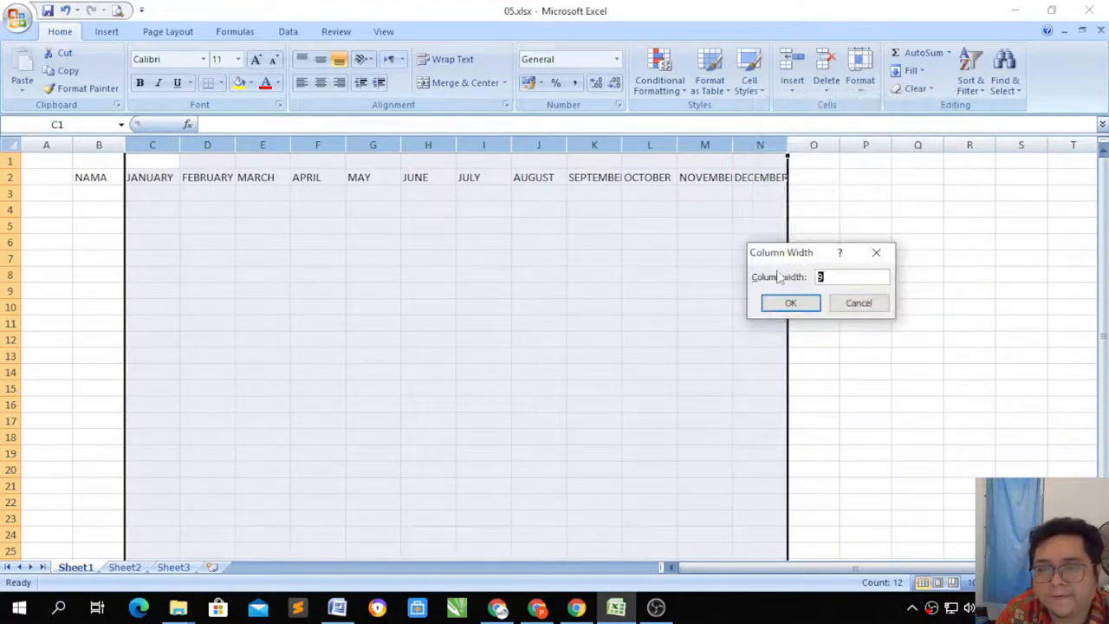
type("10")
key("Return")
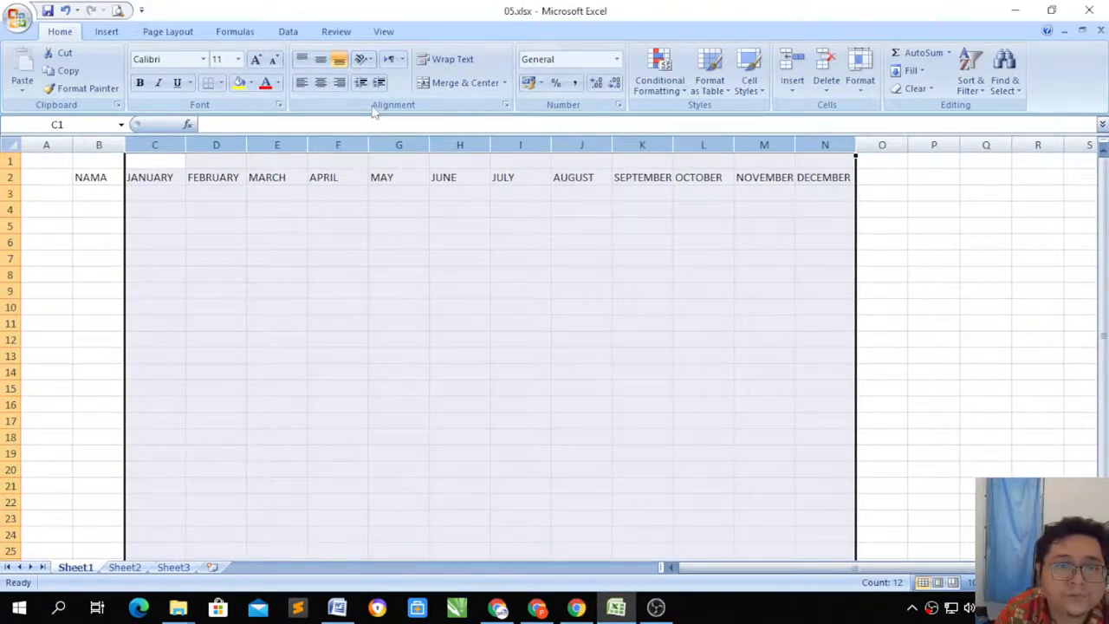
left_click(321, 82)
left_click(381, 208)
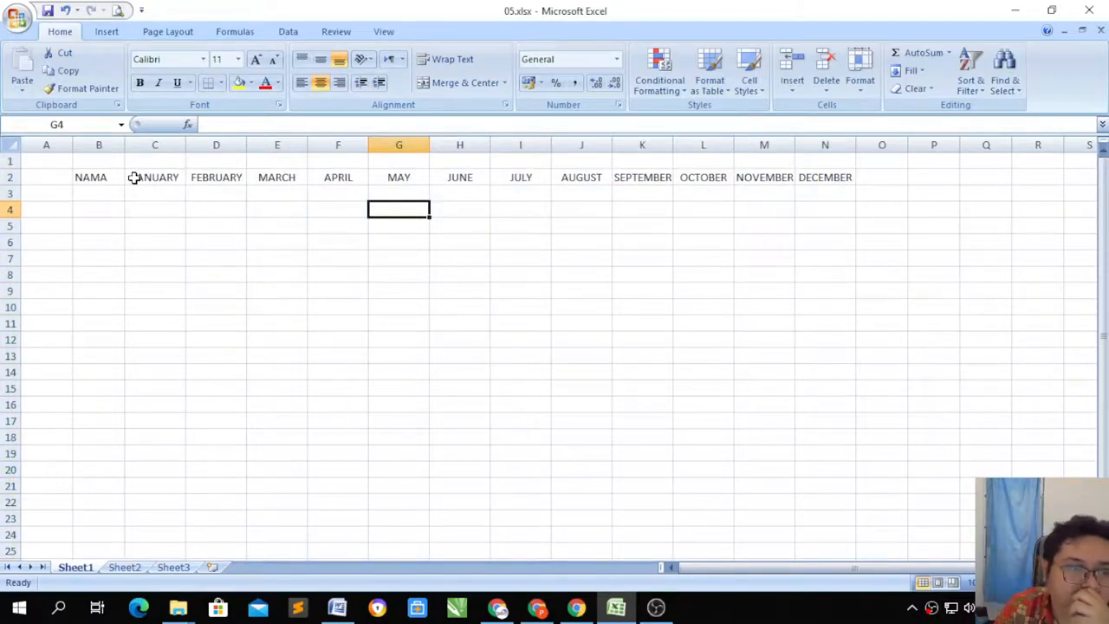
Format the range B2:N5 as a table with headers, using the blue medium style with banded rows.
left_click_drag(77, 179, 800, 233)
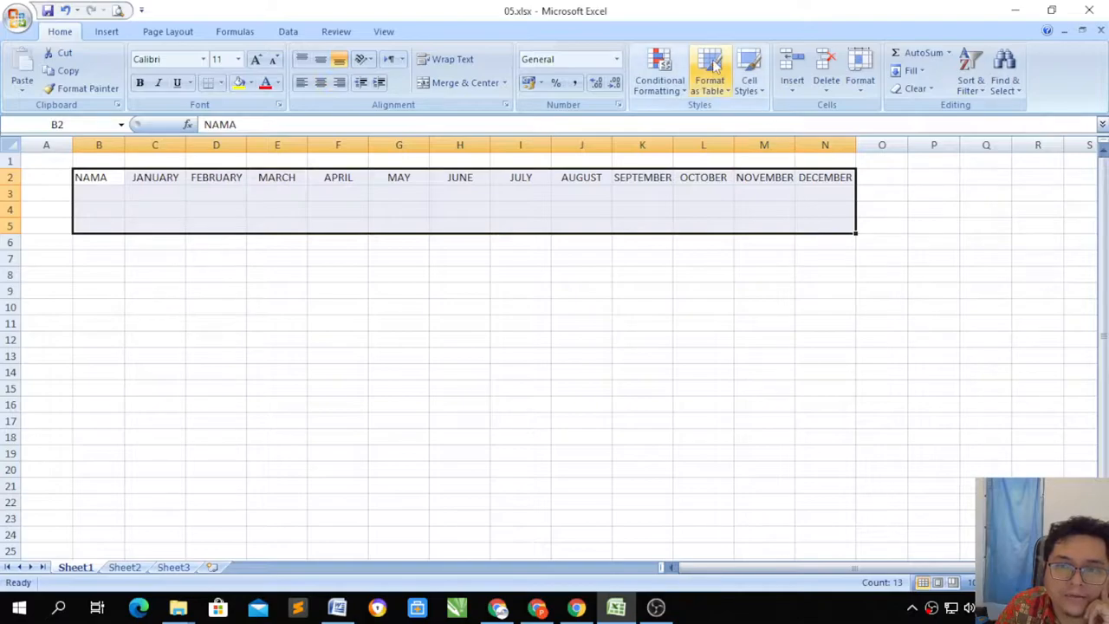
left_click(710, 83)
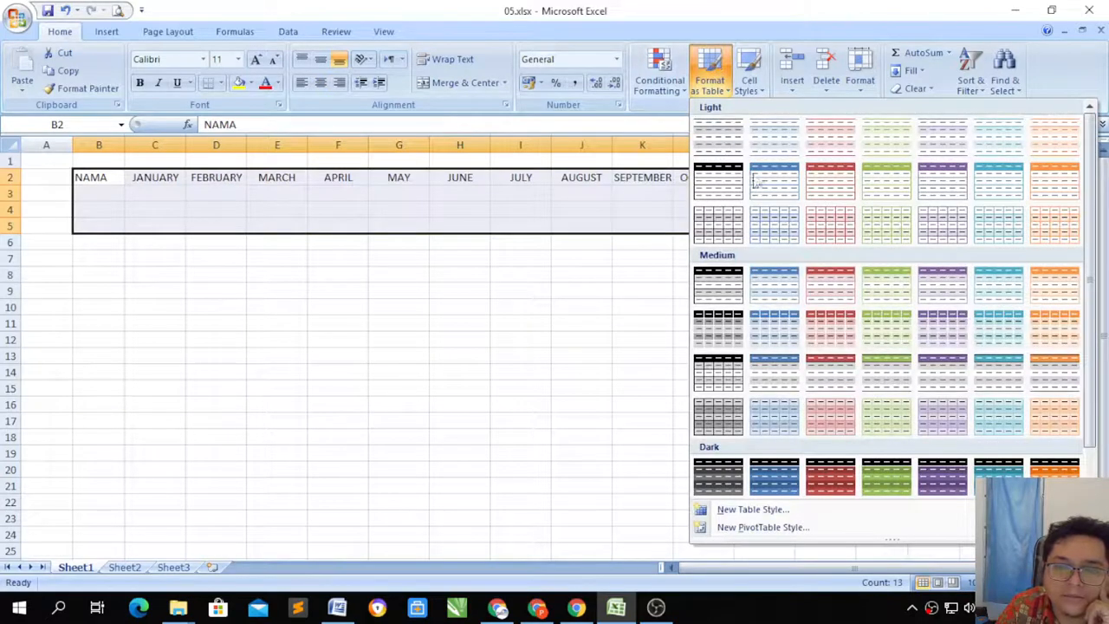
left_click(783, 288)
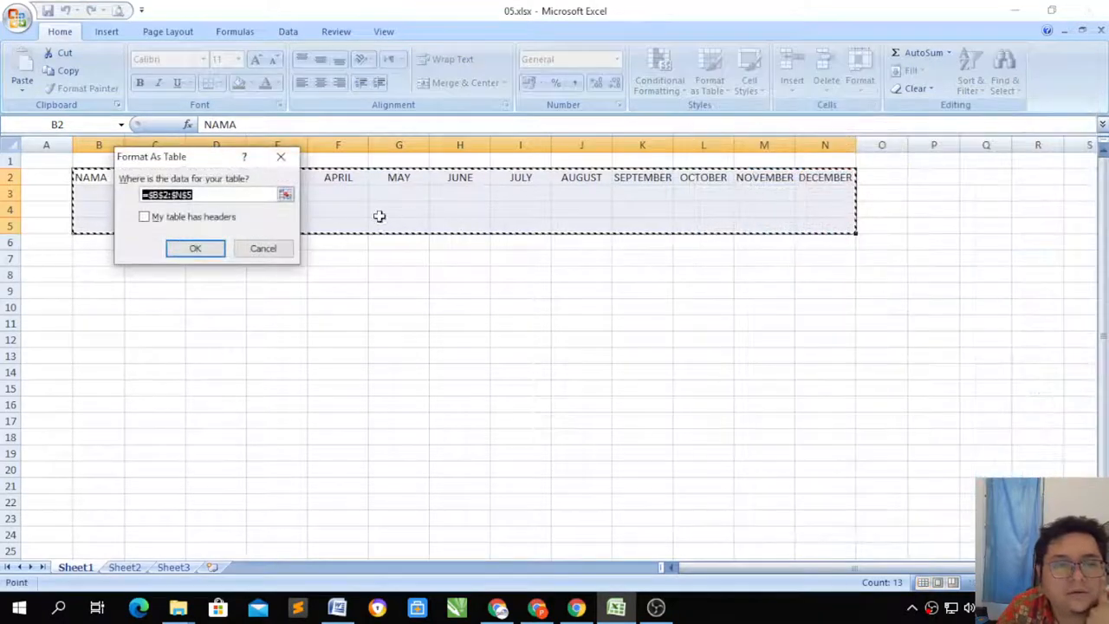
left_click(190, 222)
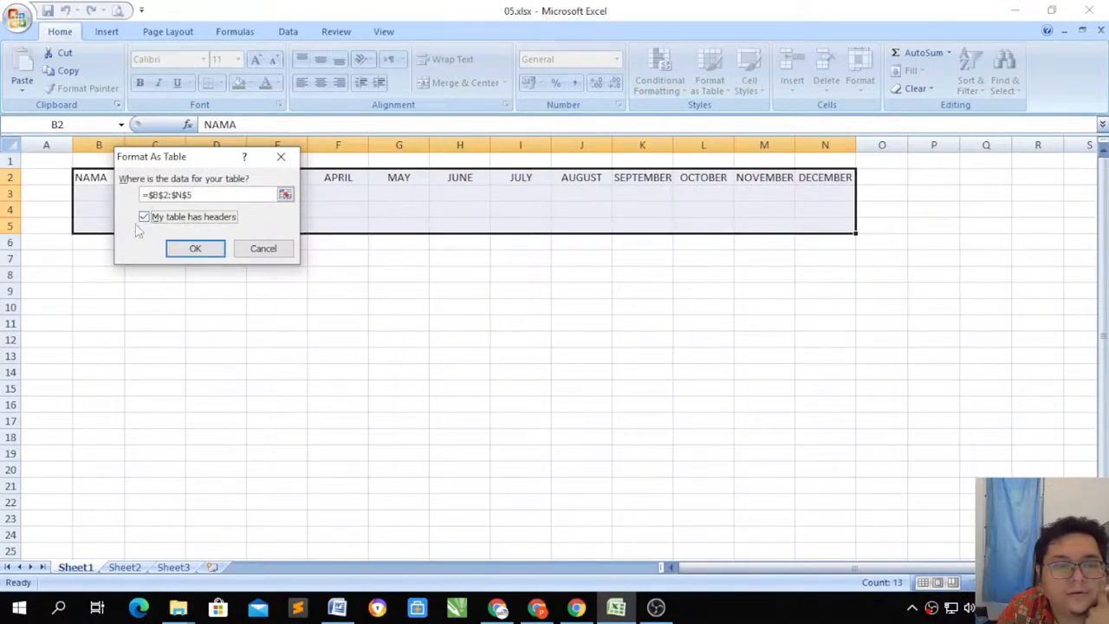
left_click(196, 249)
left_click(185, 227)
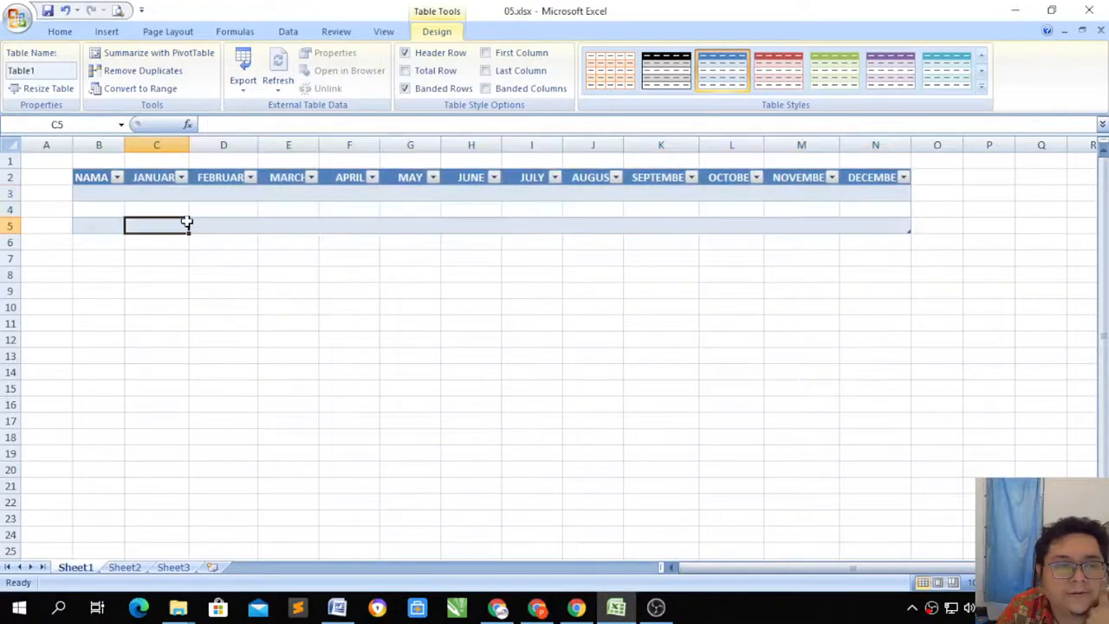
Merge and center cells C1 to N1 above the month headers and enter 2021 there.
left_click(139, 162)
left_click_drag(139, 162, 885, 161)
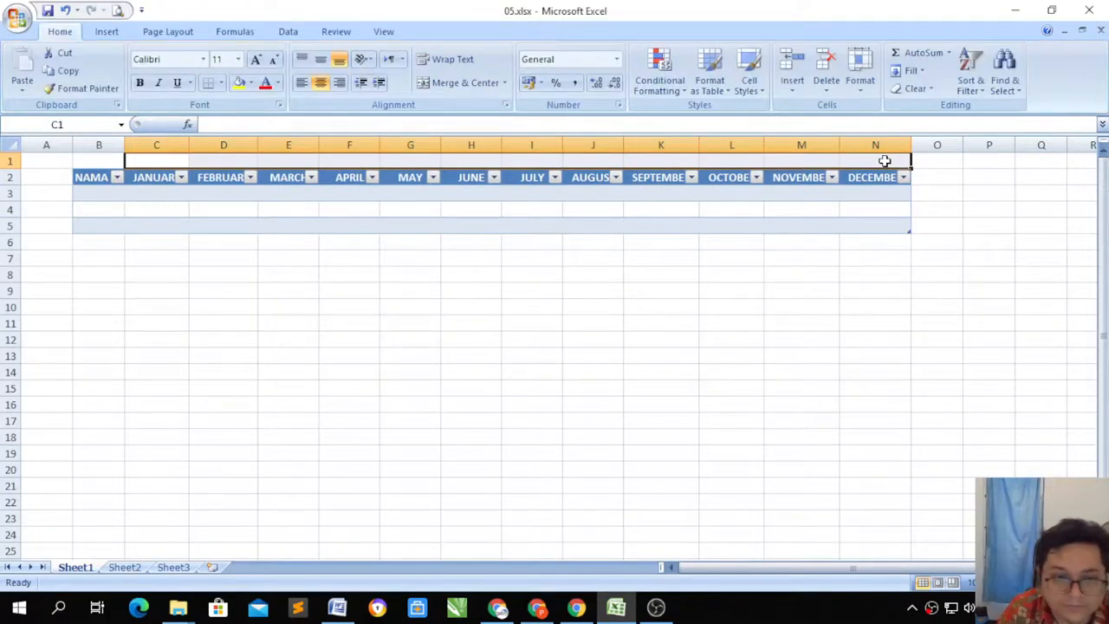
left_click(457, 83)
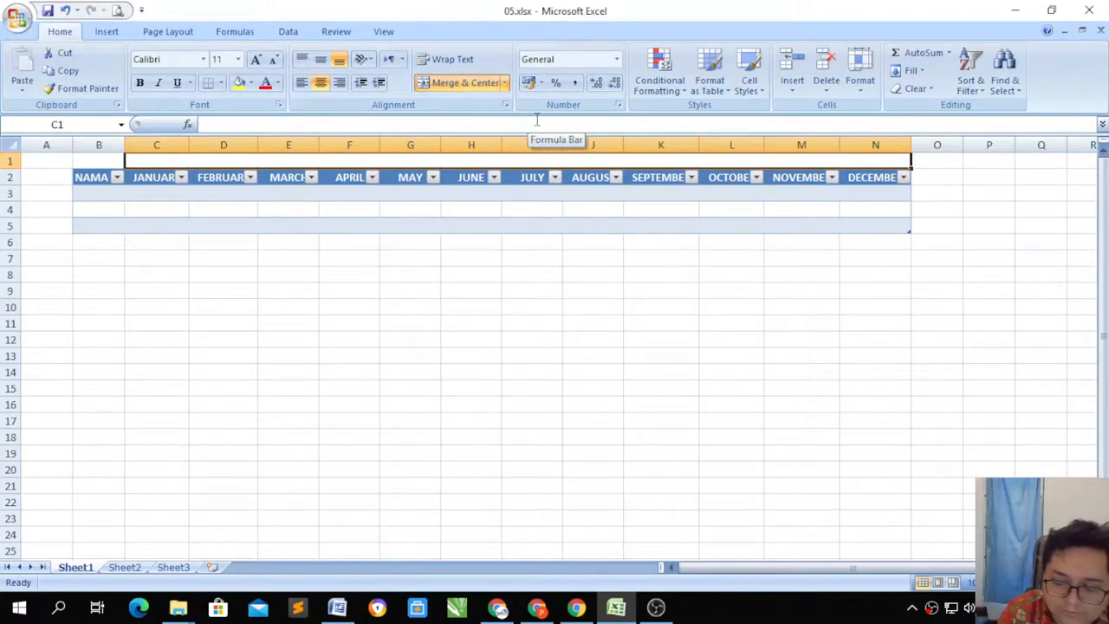
type("2021")
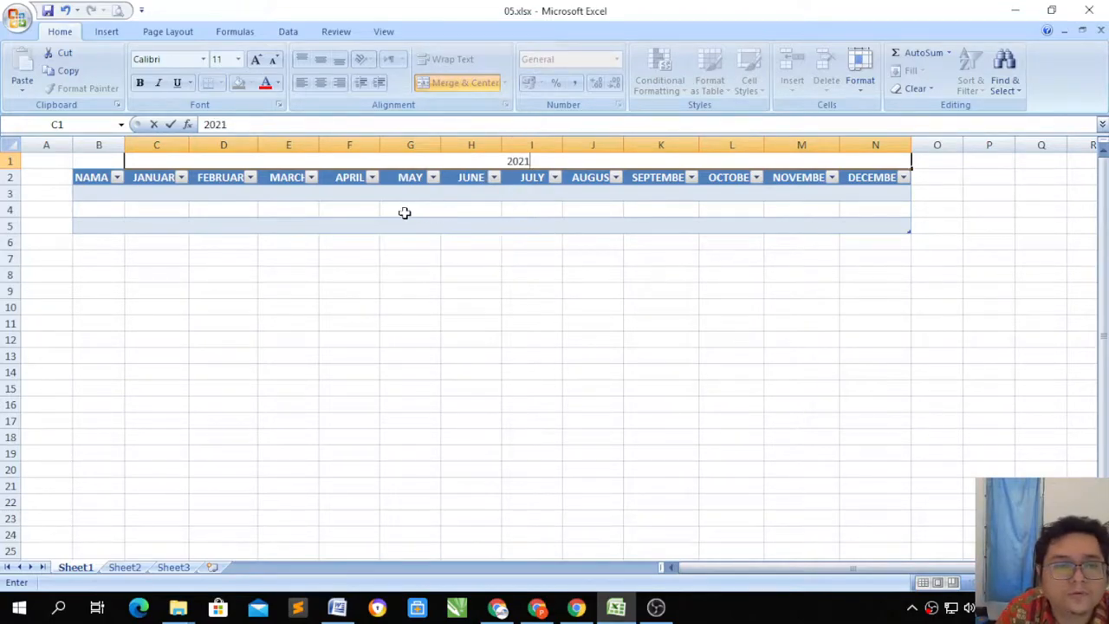
left_click(302, 212)
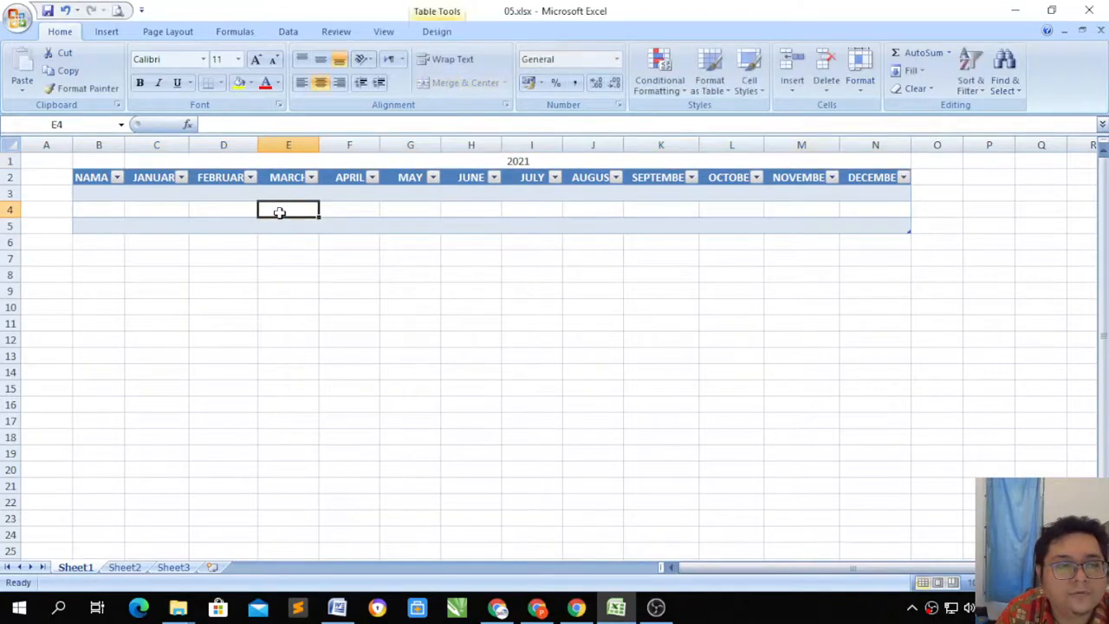
Fill the merged 2021 heading cell above the month columns with the standard Blue color.
left_click(212, 162)
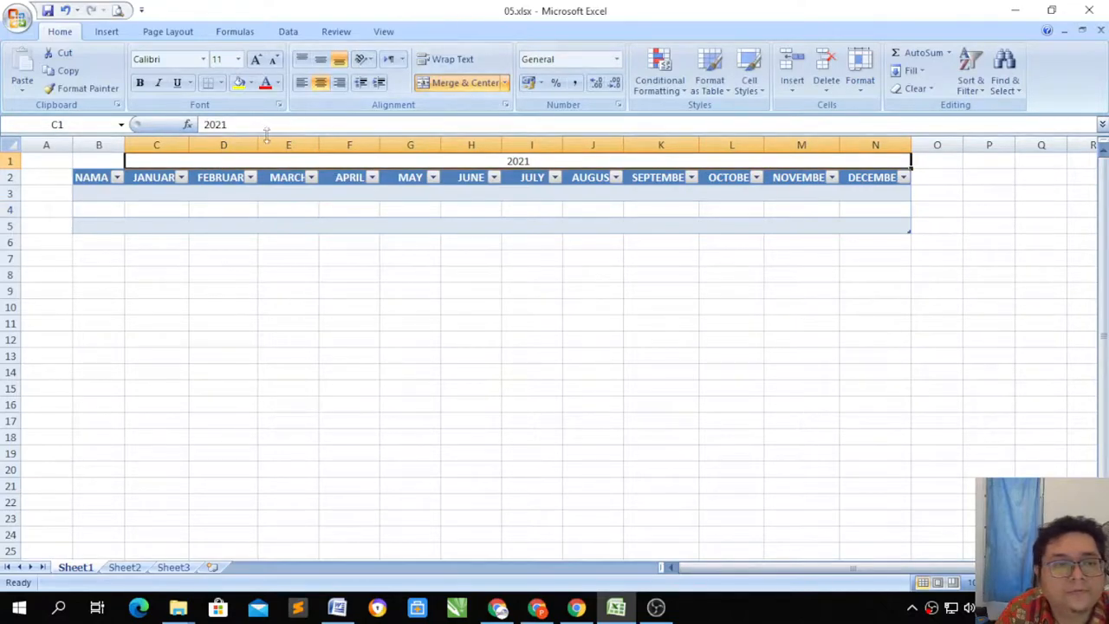
left_click(302, 229)
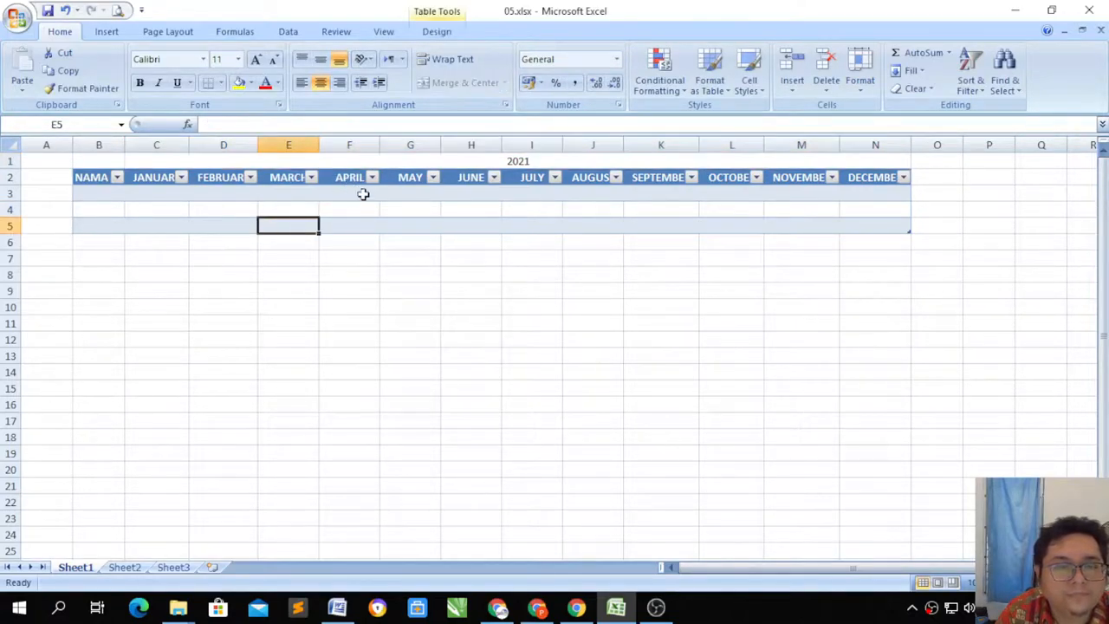
left_click(231, 162)
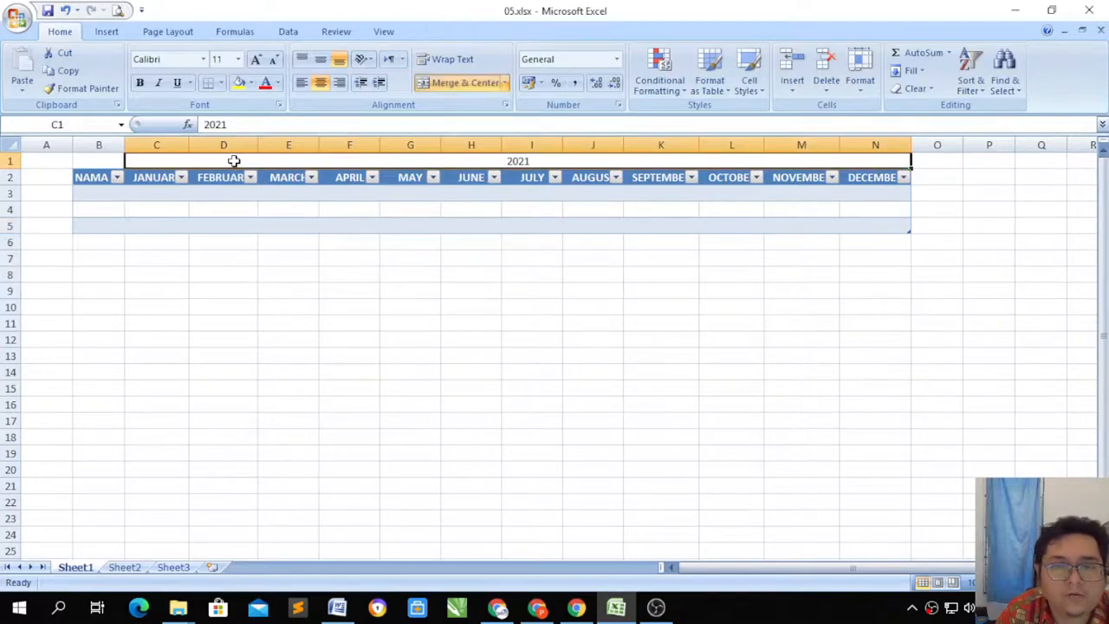
left_click(251, 85)
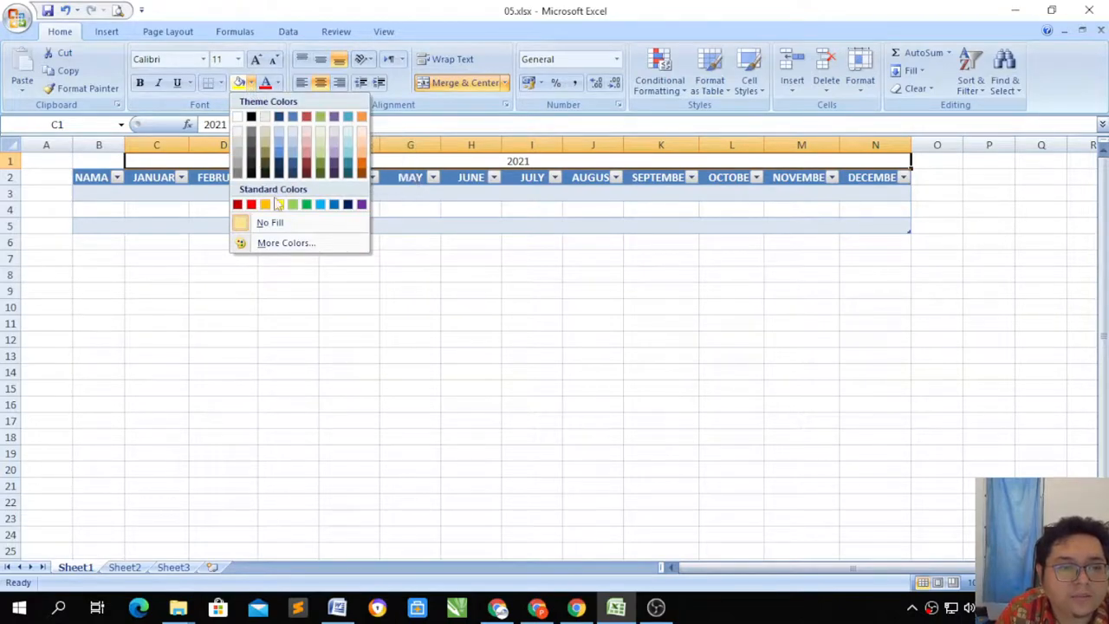
left_click(335, 204)
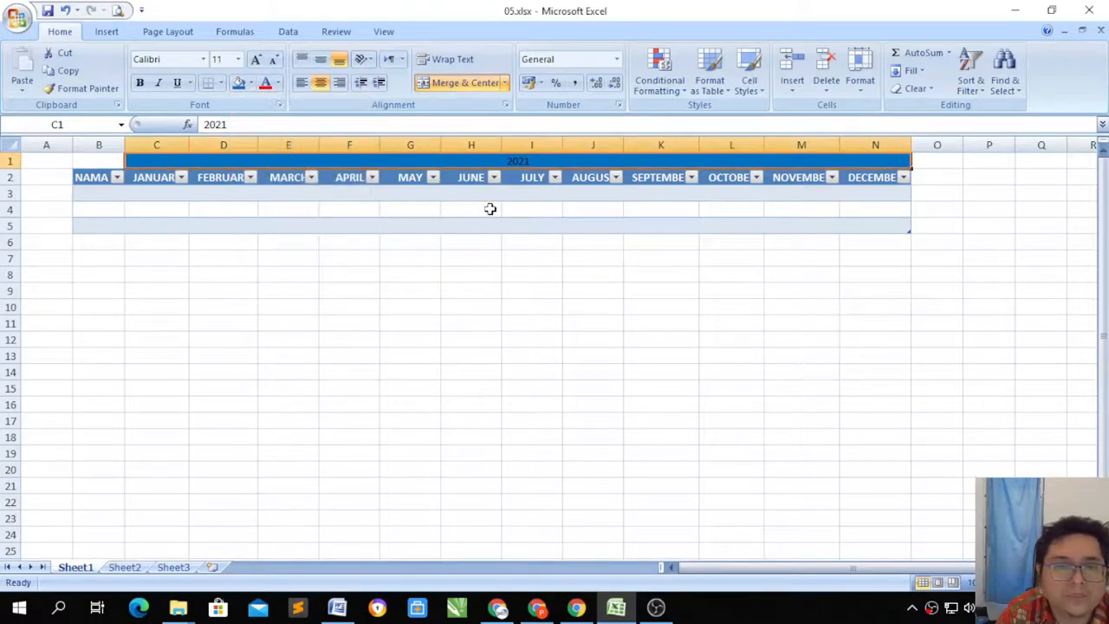
left_click(464, 210)
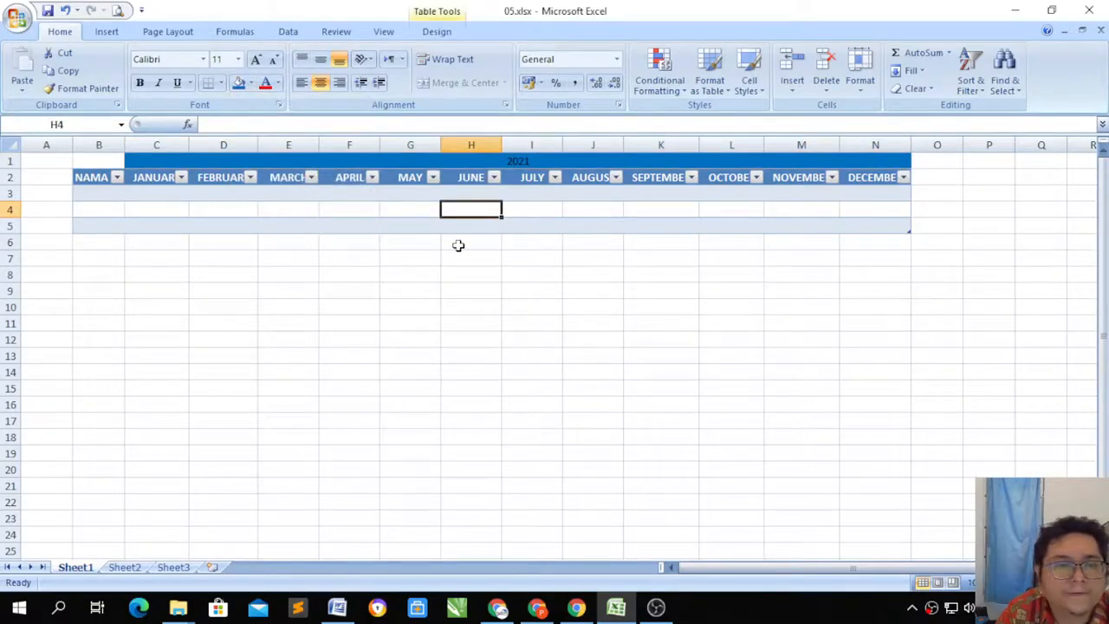
left_click(831, 178)
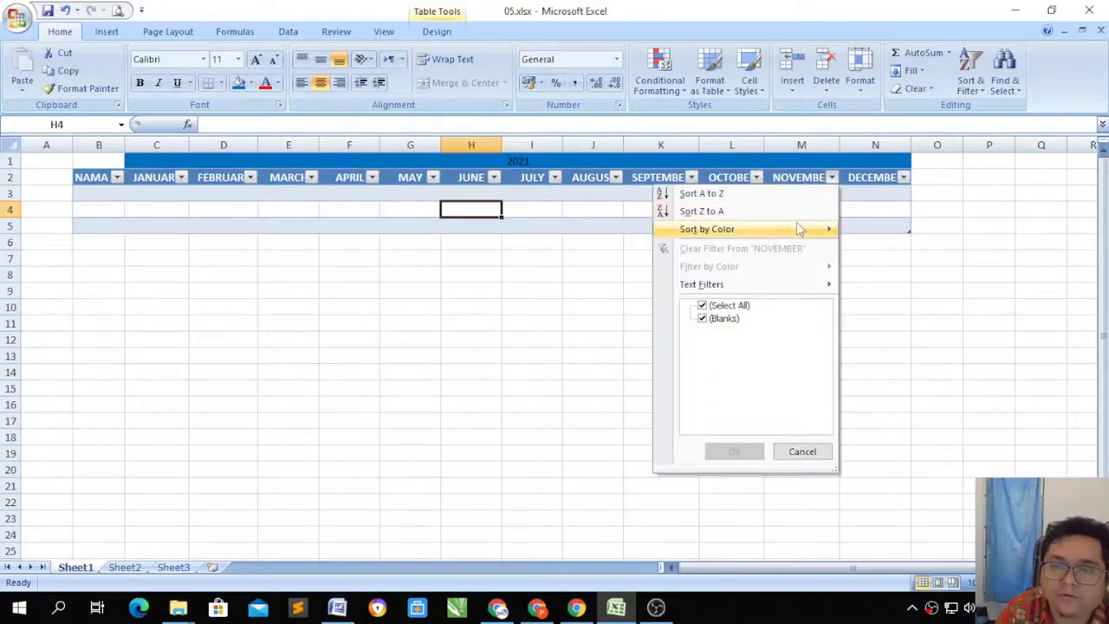
mouse_move(792, 229)
left_click(896, 193)
left_click(896, 193)
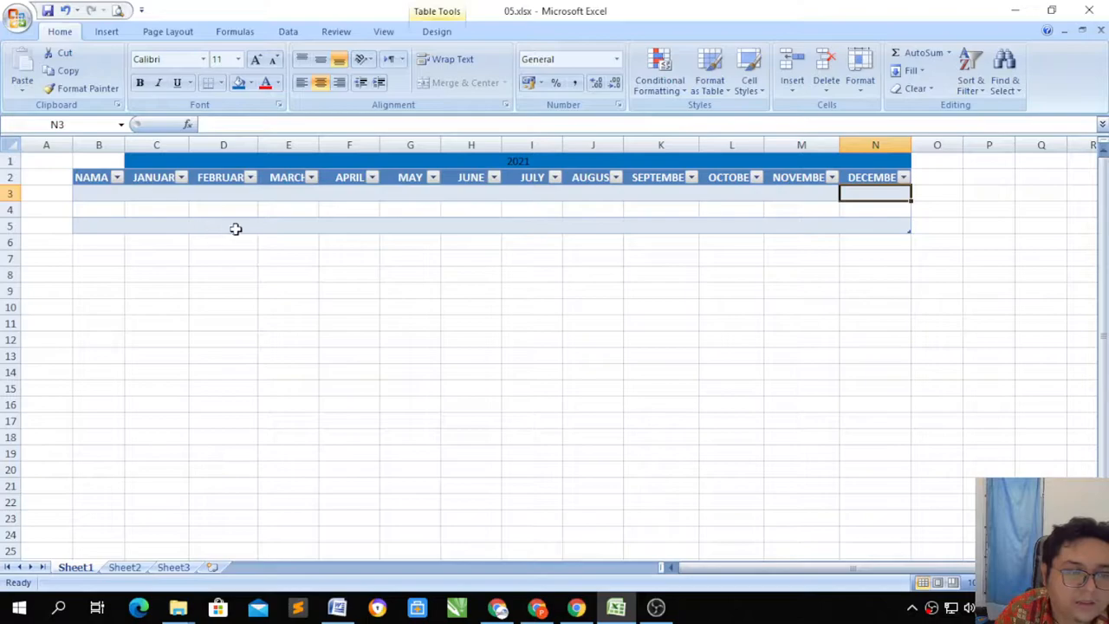
Enter three people's first names in the NAMA column, one per cell from B3 to B5.
left_click(109, 196)
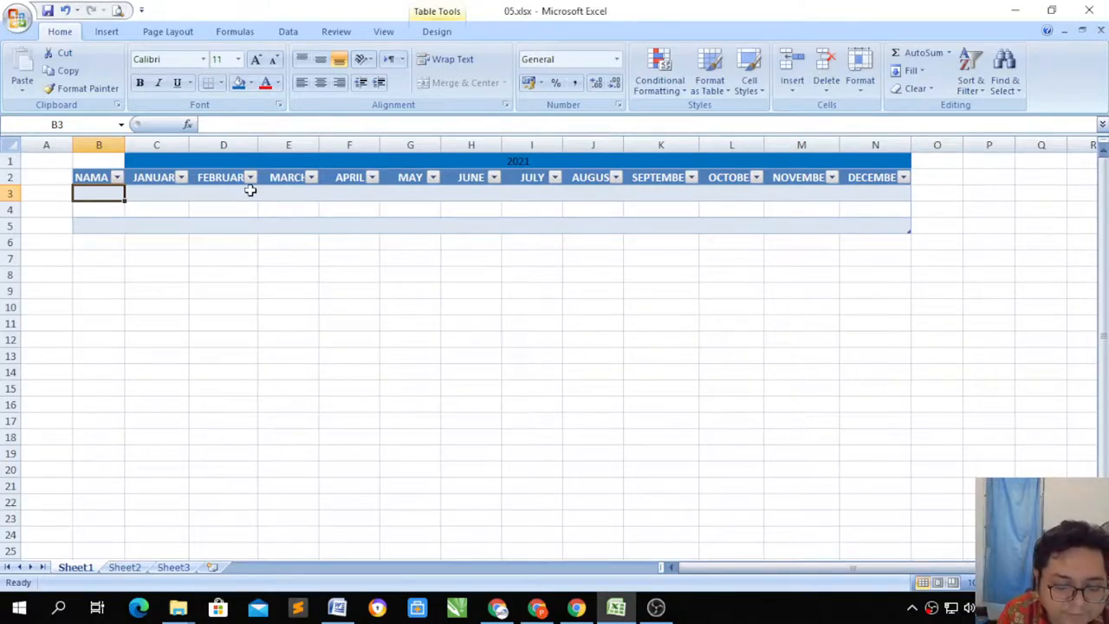
type("Adi")
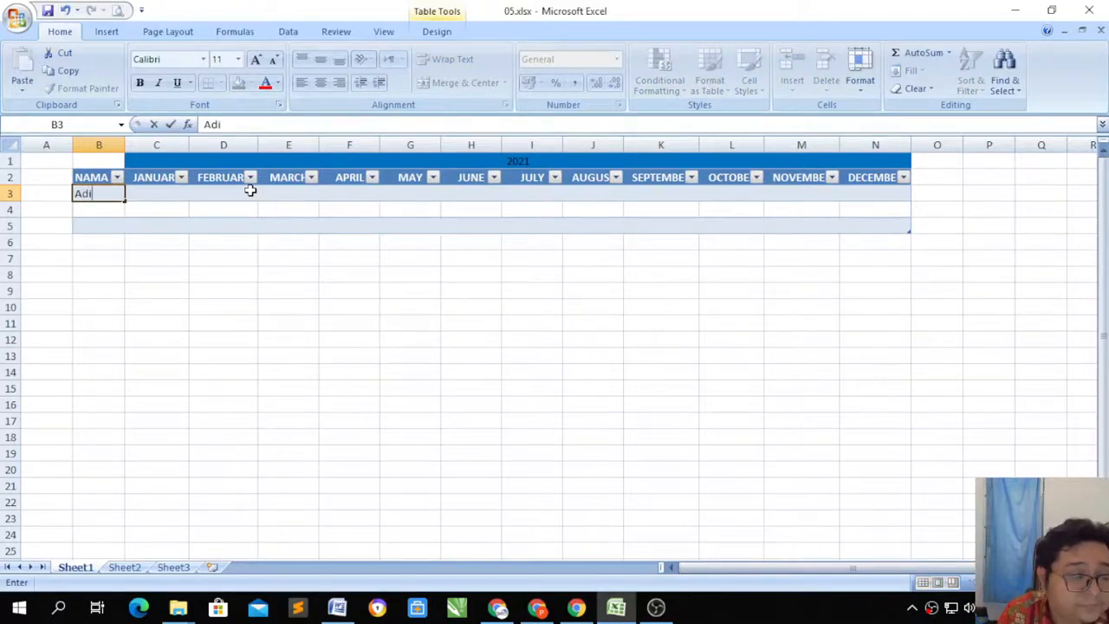
left_click(116, 208)
type("Budi")
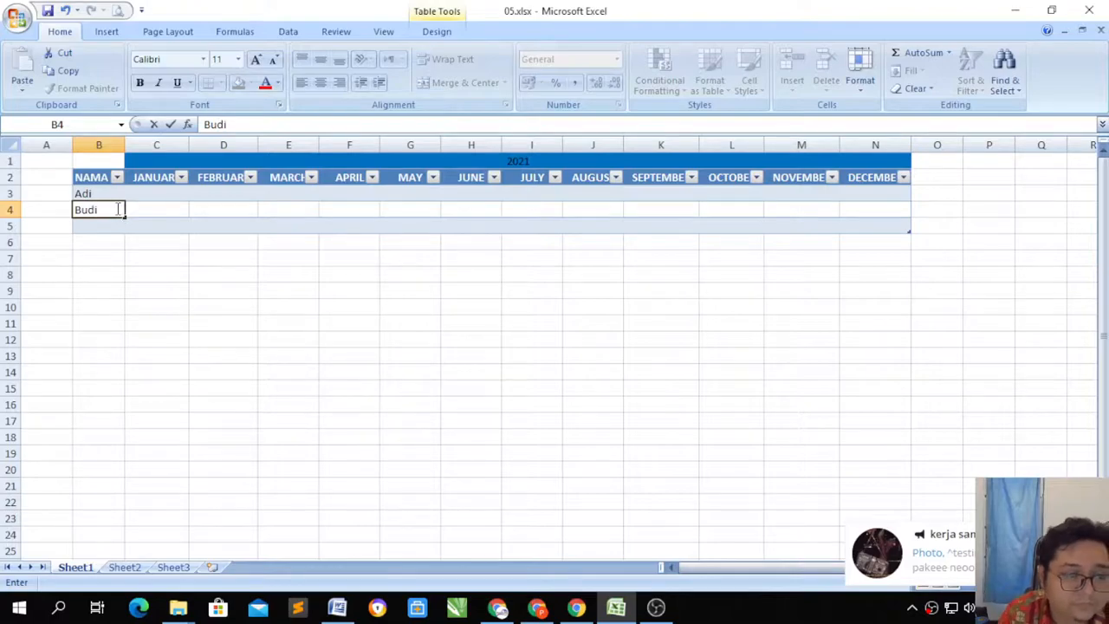
left_click(101, 227)
type("Ciko")
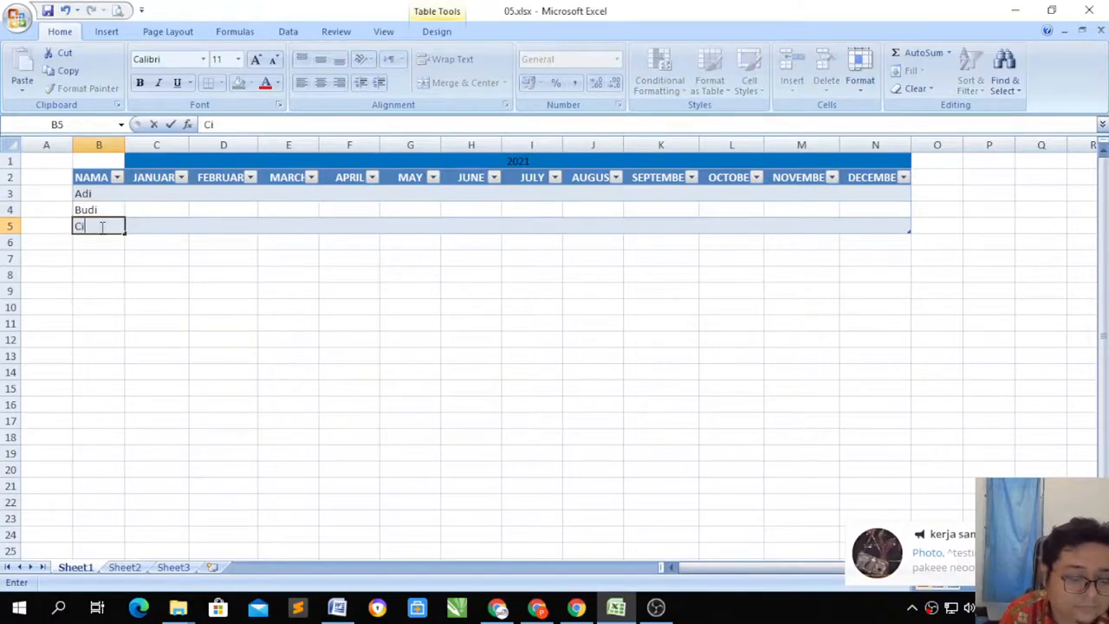
left_click(159, 220)
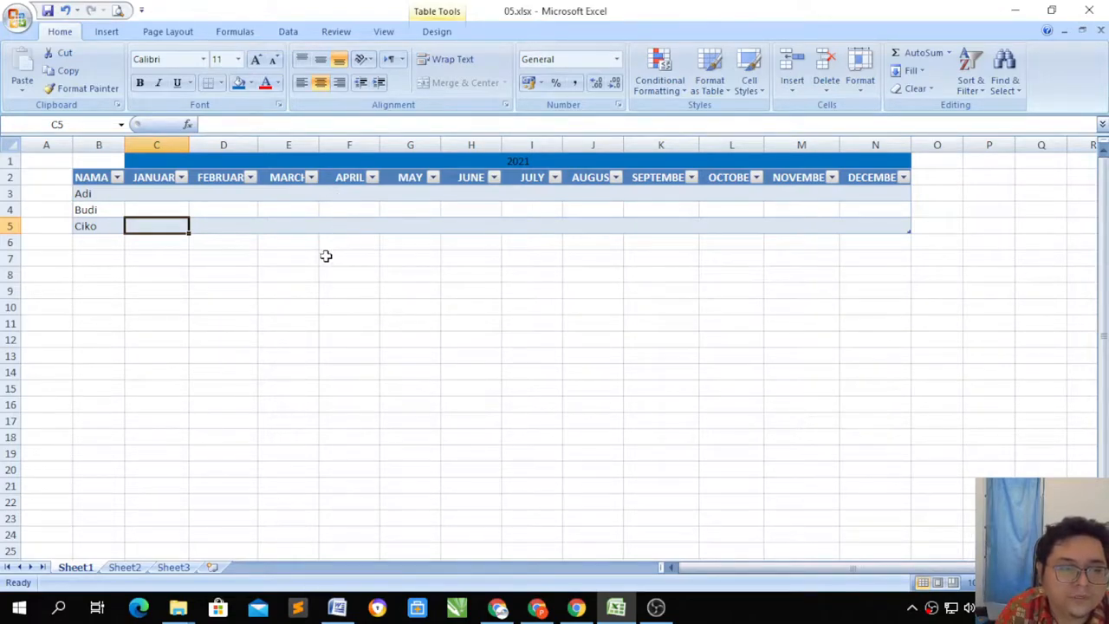
Enter 300, 342 and 299 as the January values in cells C3, C4 and C5.
left_click_drag(179, 194, 179, 227)
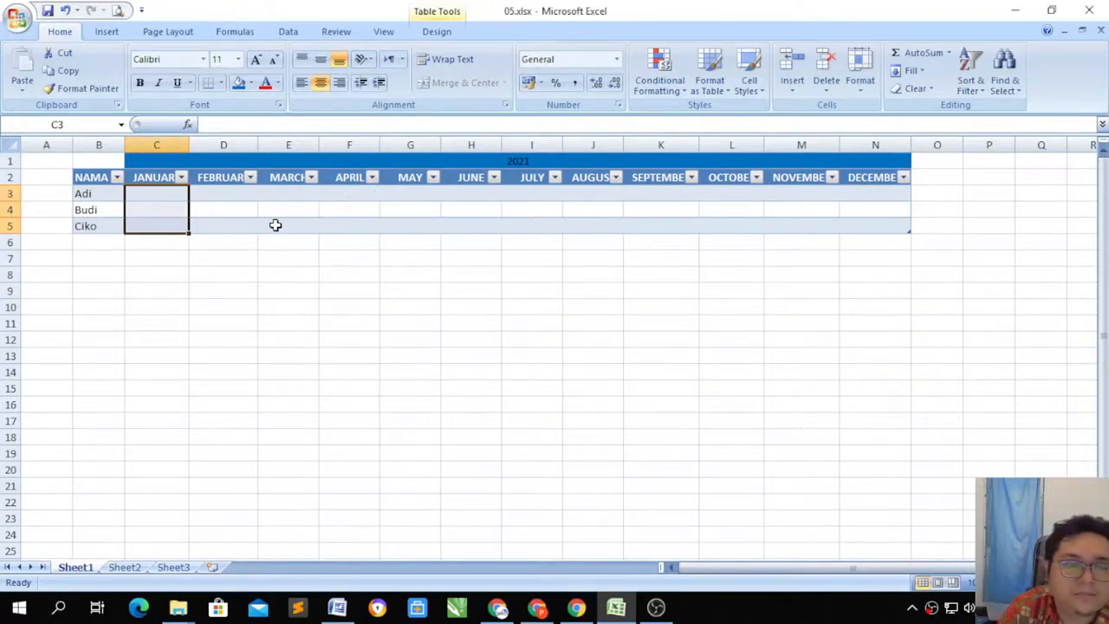
left_click(236, 228)
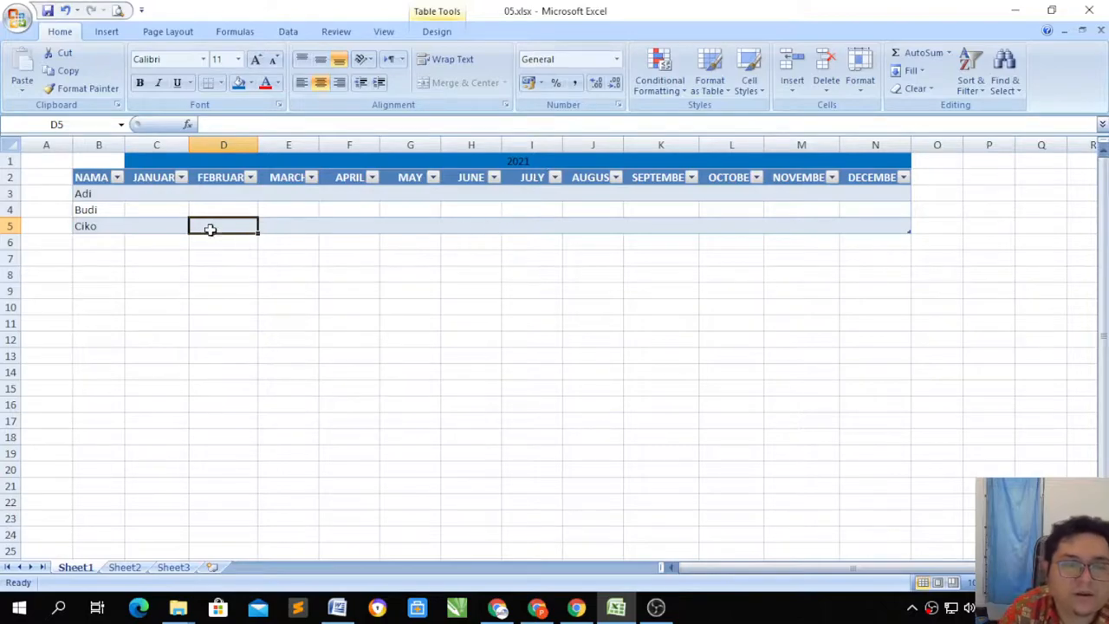
left_click(171, 196)
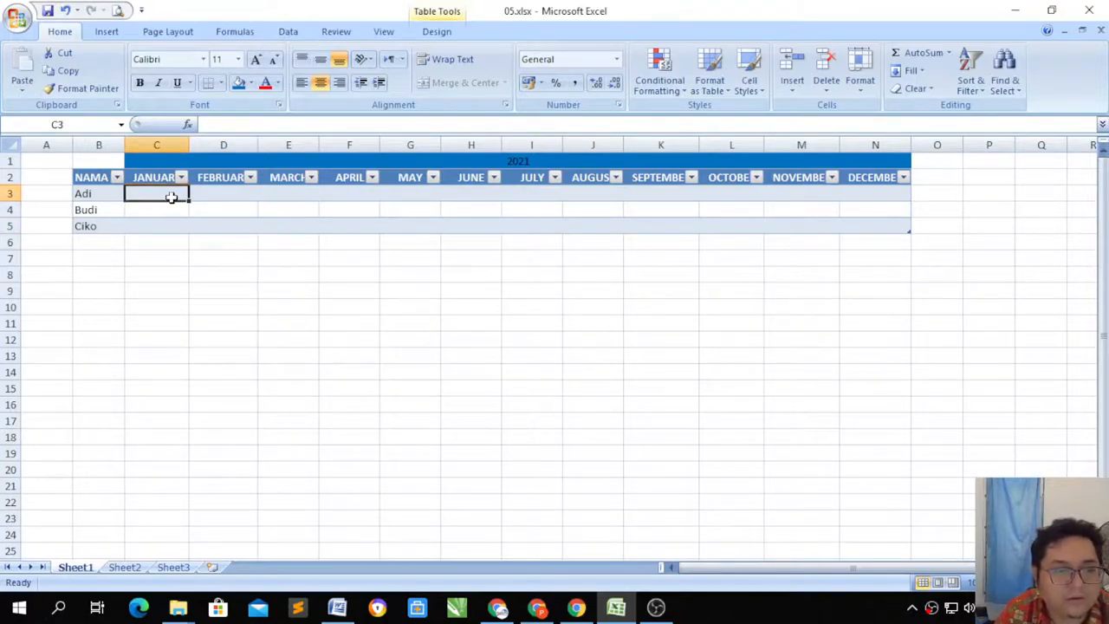
type("300")
key("Return")
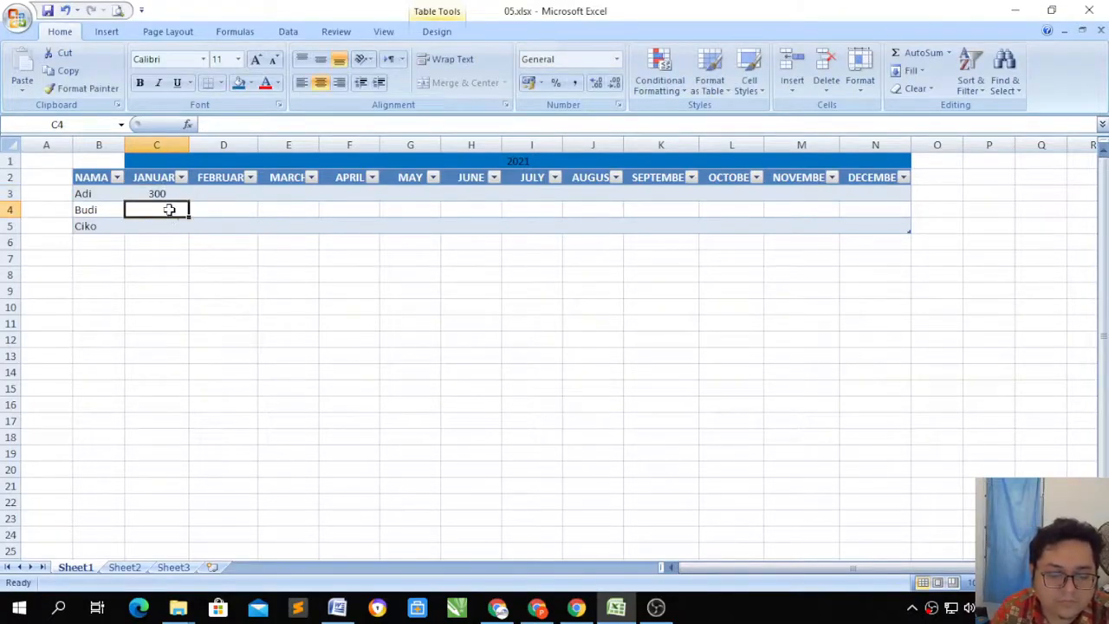
type("342")
left_click(165, 224)
type("299")
left_click(224, 224)
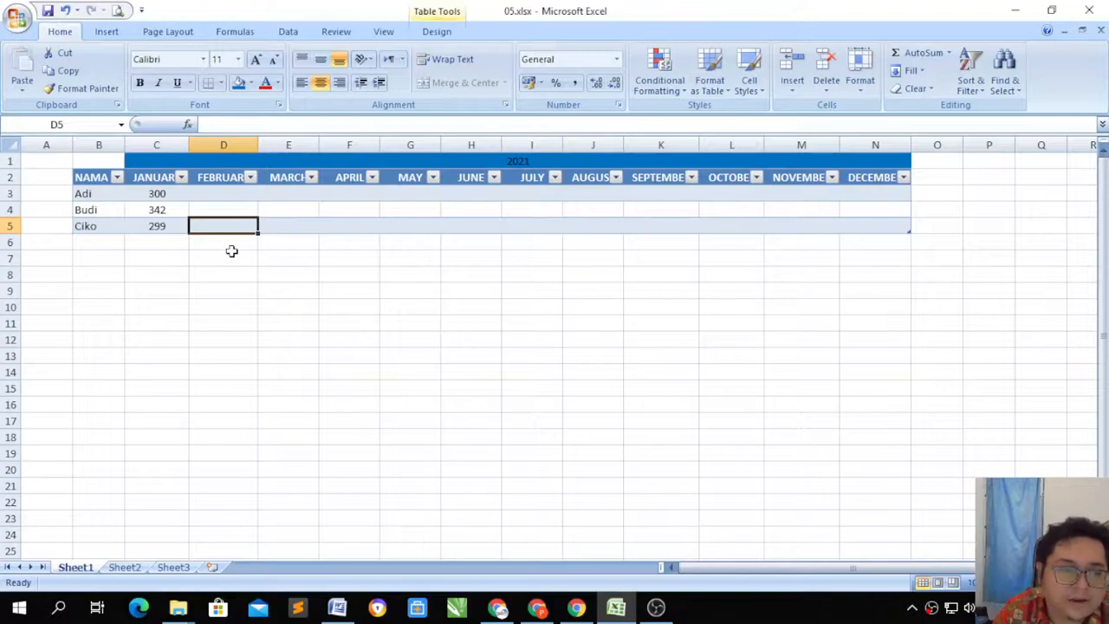
Total the January values in cell C6 with the formula =SUM(C3;C4;C5).
left_click(177, 244)
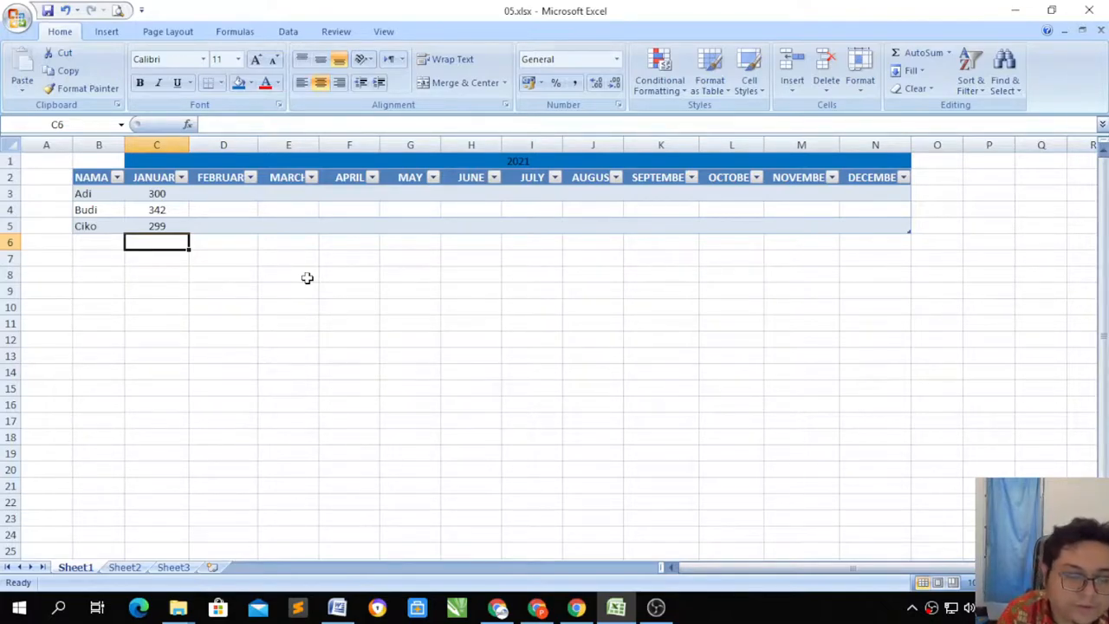
type("=")
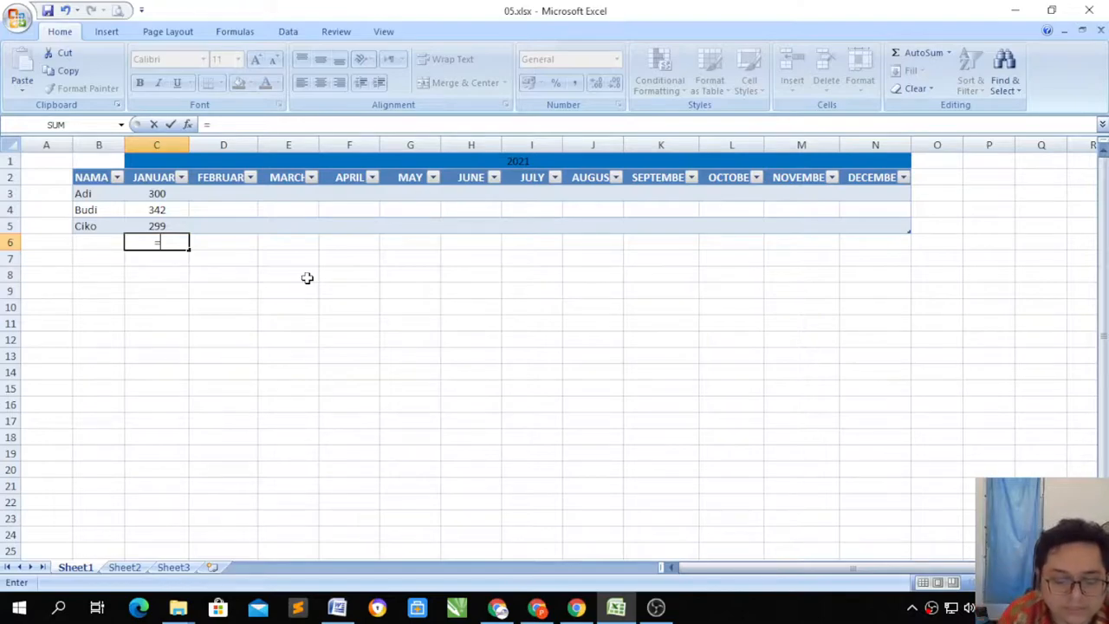
type("sum")
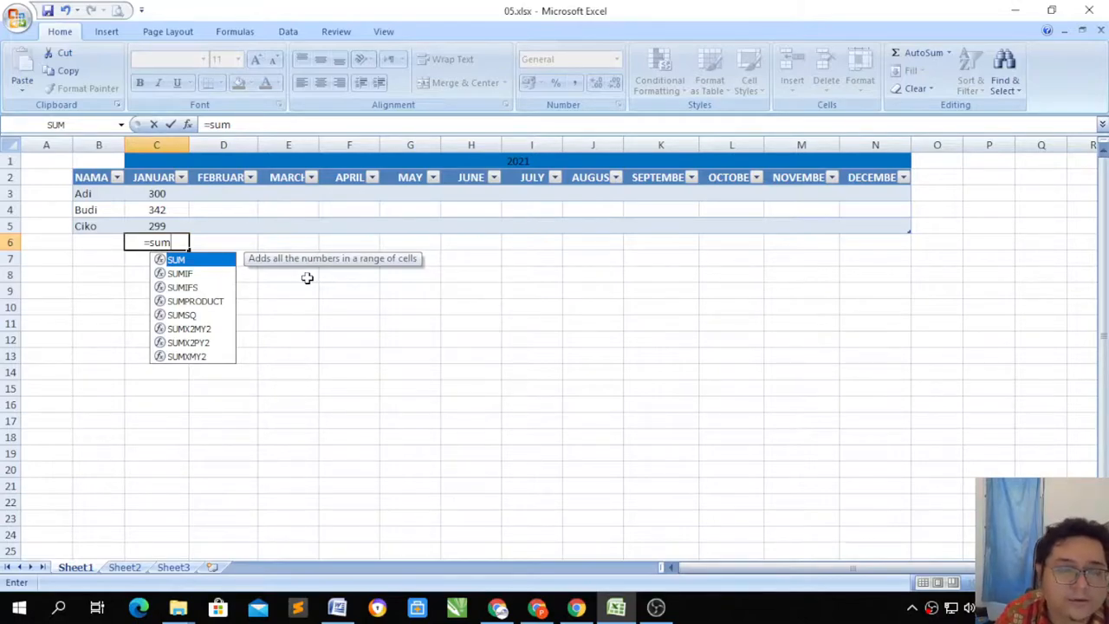
key("super+plus")
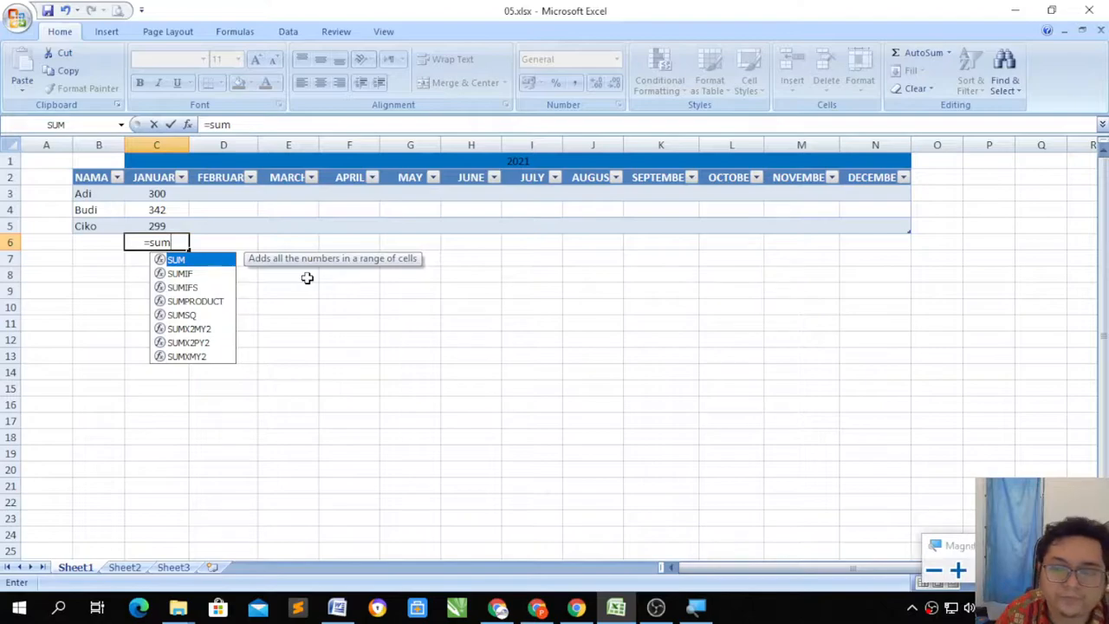
left_click(958, 568)
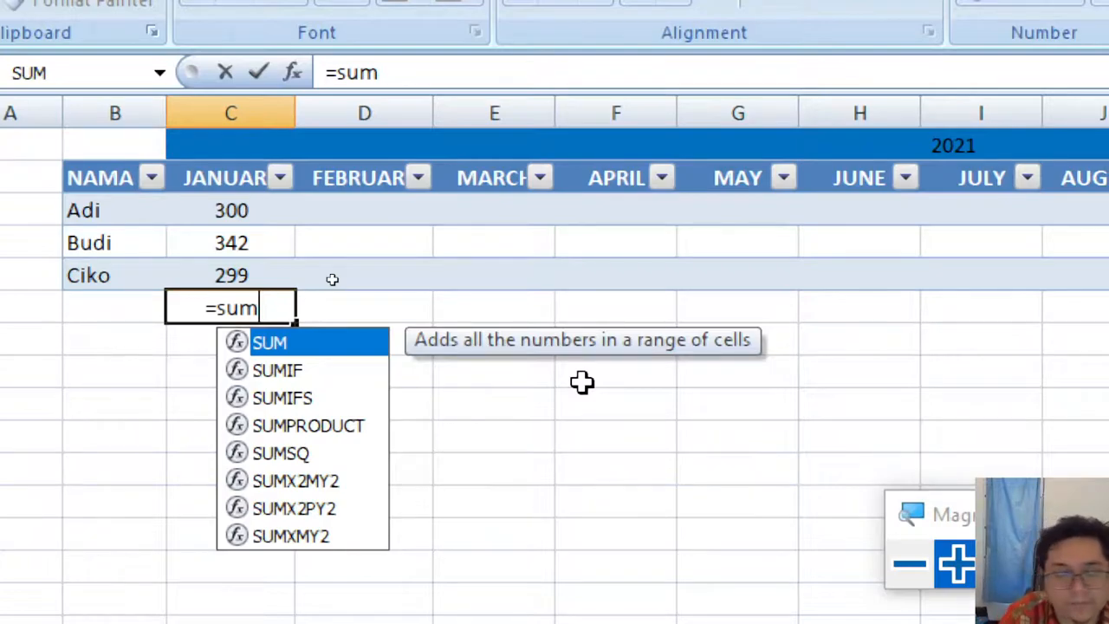
type("(")
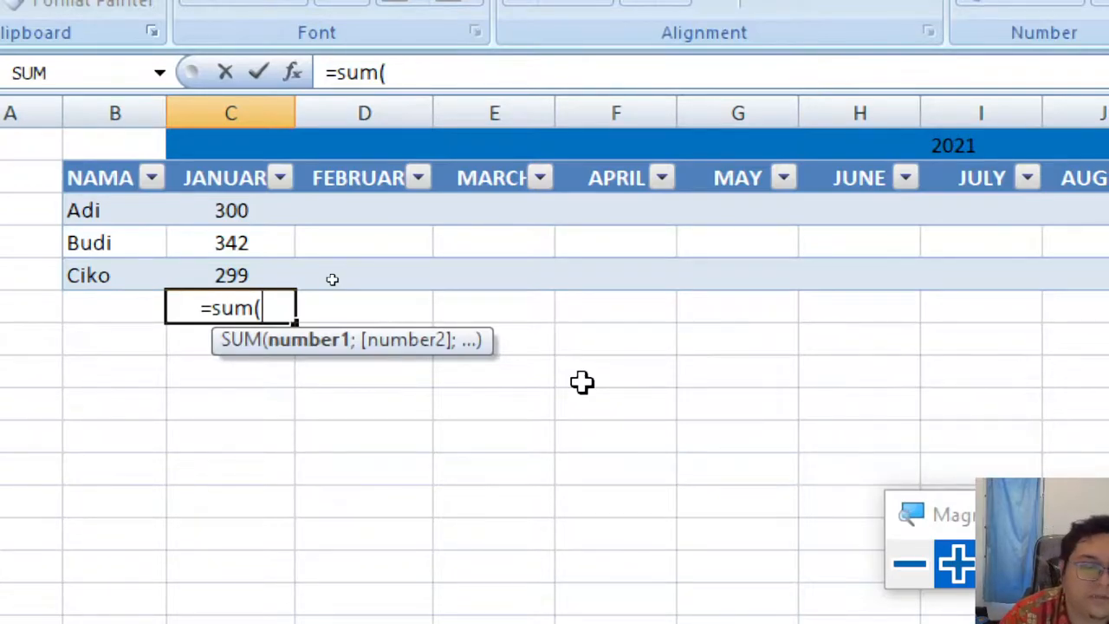
left_click(230, 217)
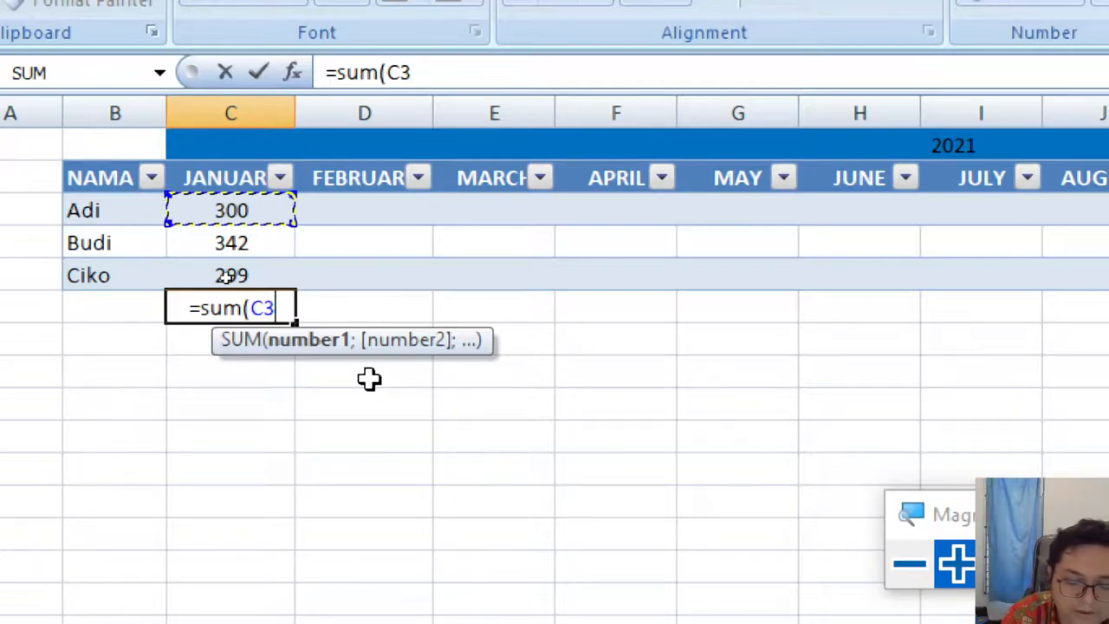
type(";")
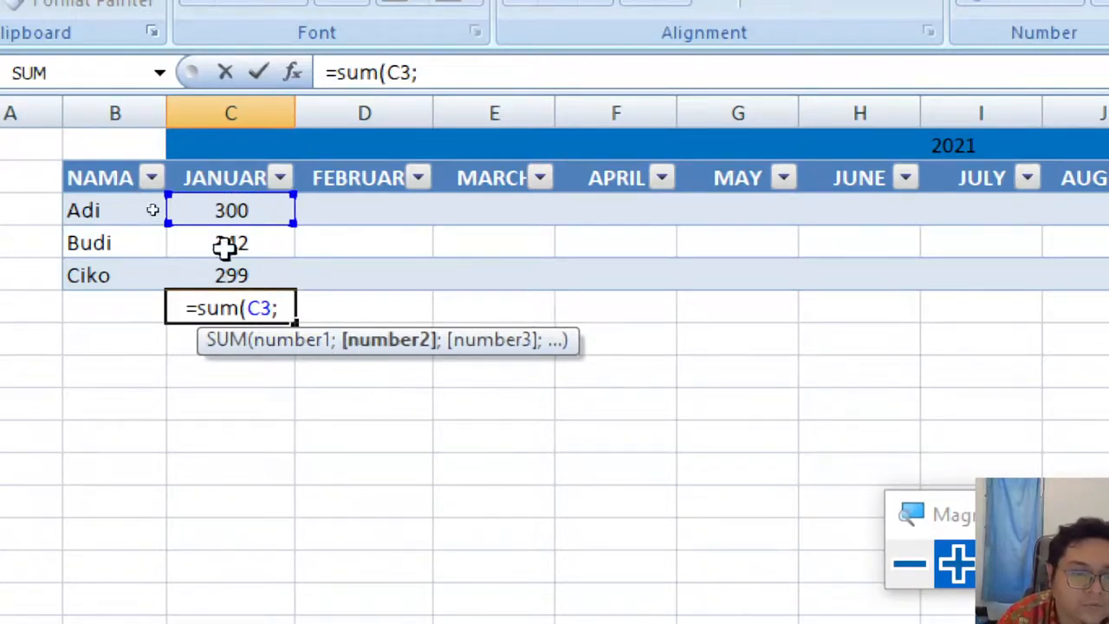
left_click(221, 236)
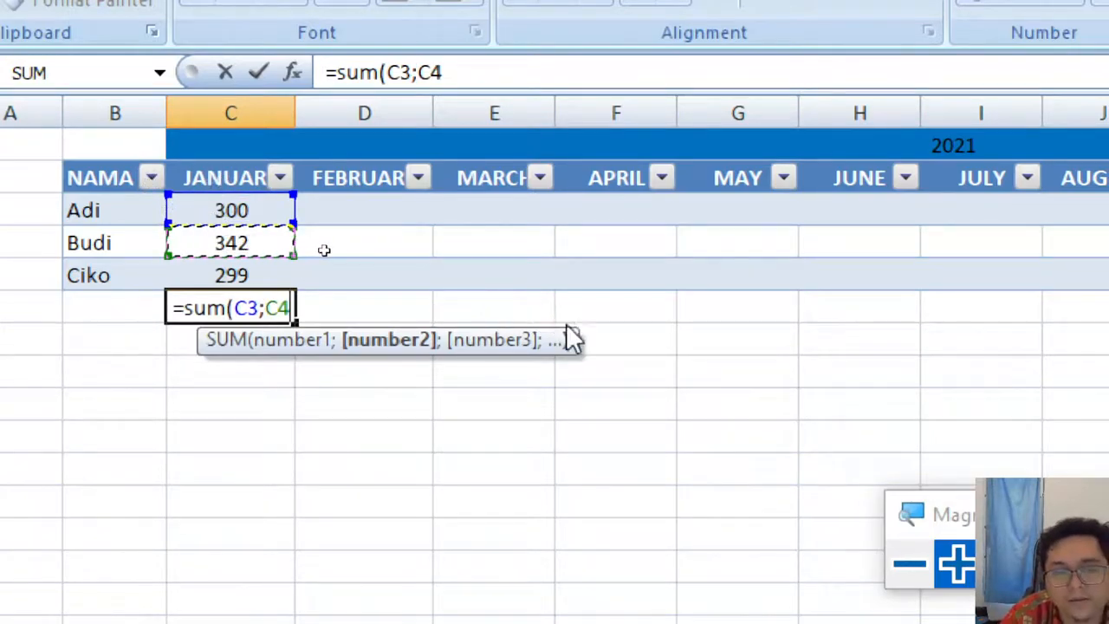
type(";")
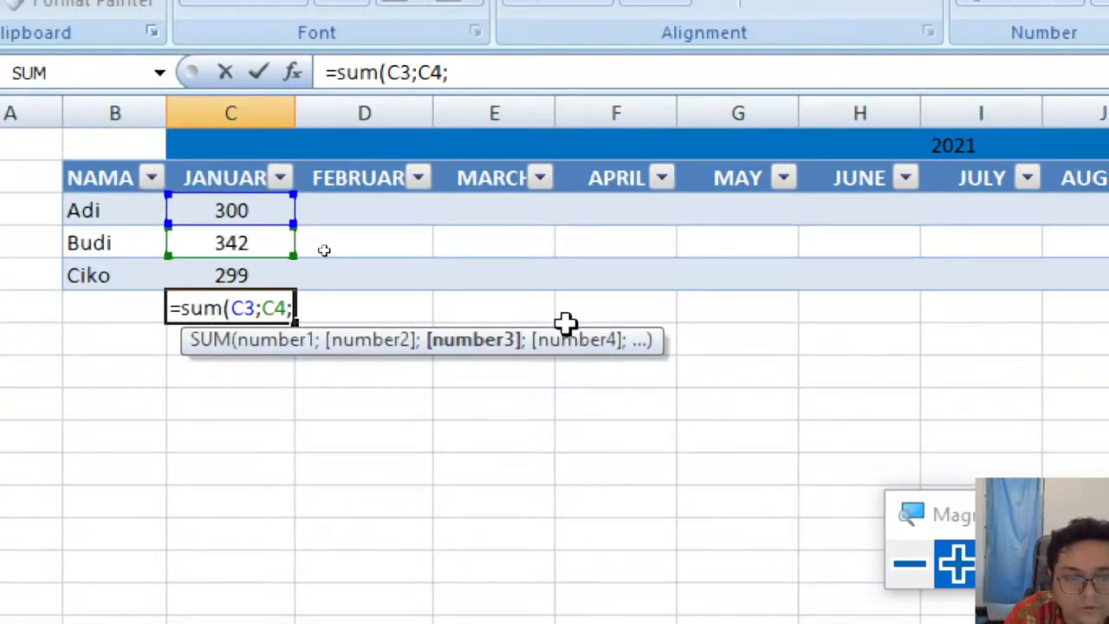
left_click(212, 274)
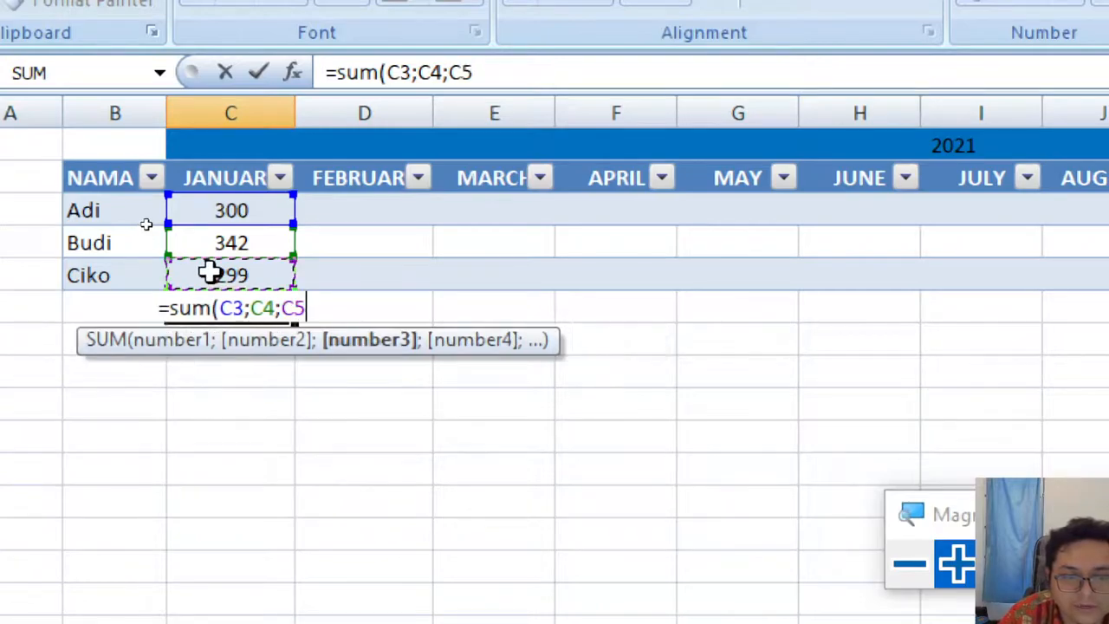
type(")")
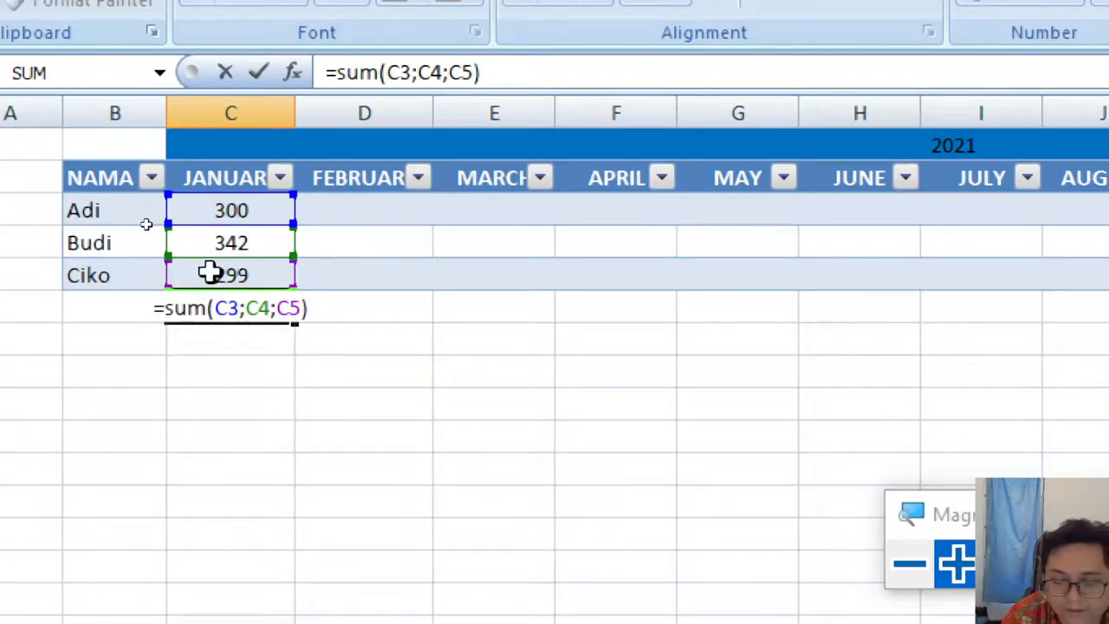
key("Return")
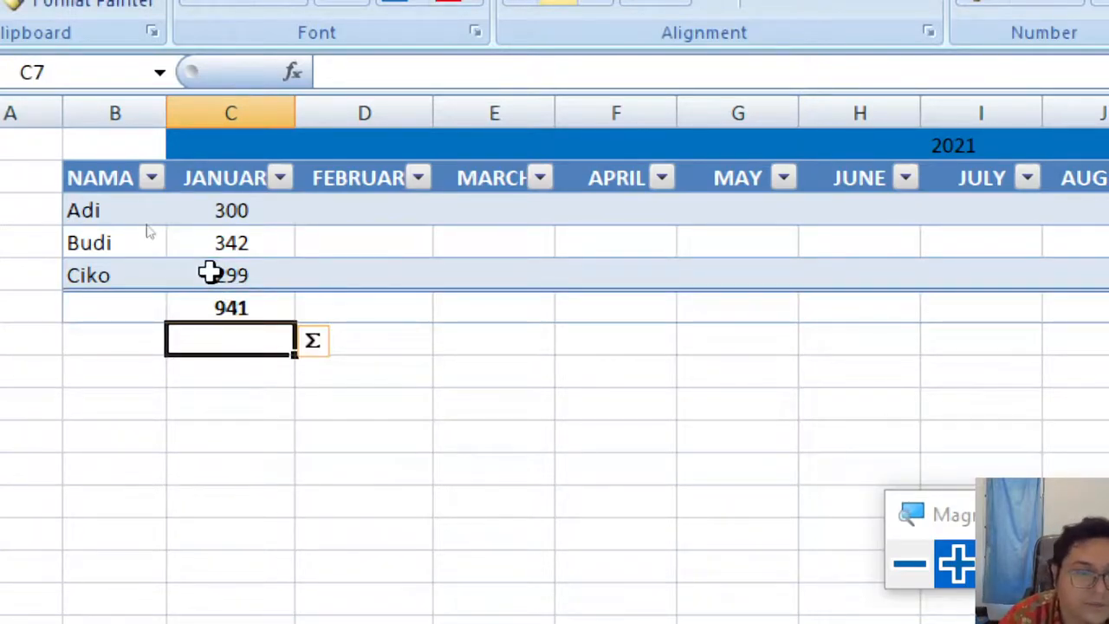
Examine the function name, parentheses and cell arguments of the January total formula in cell C6.
left_click(399, 349)
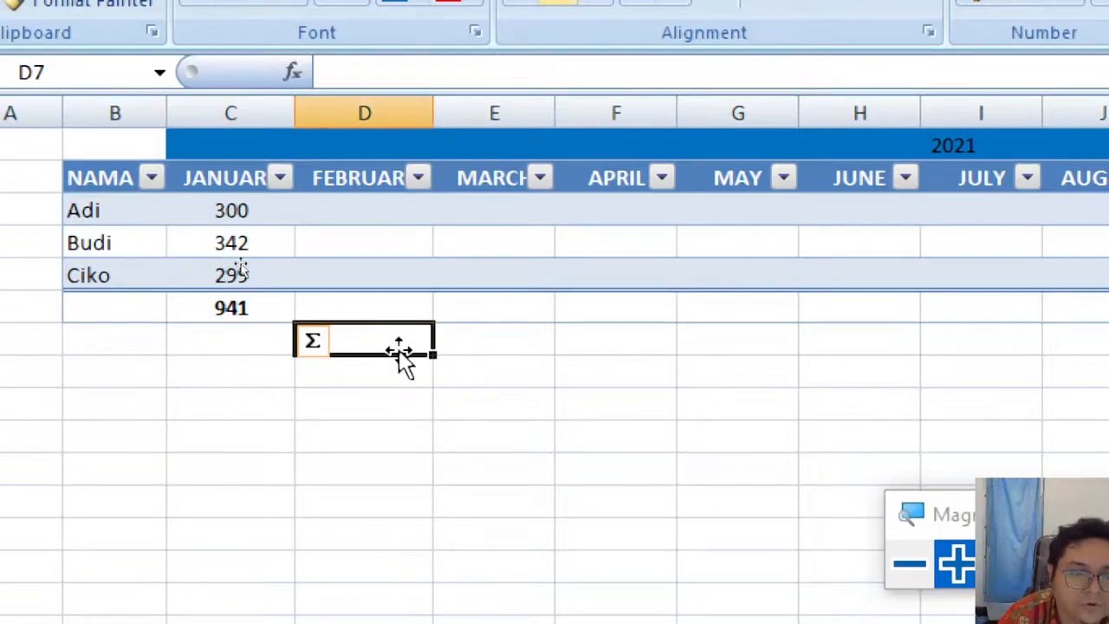
left_click(493, 395)
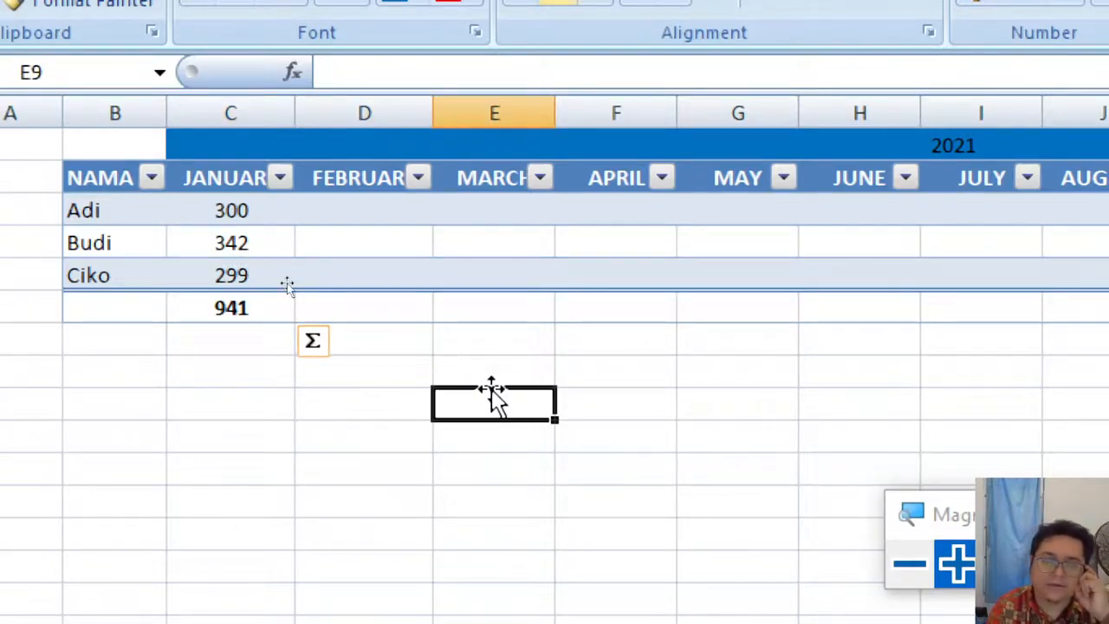
left_click(241, 301)
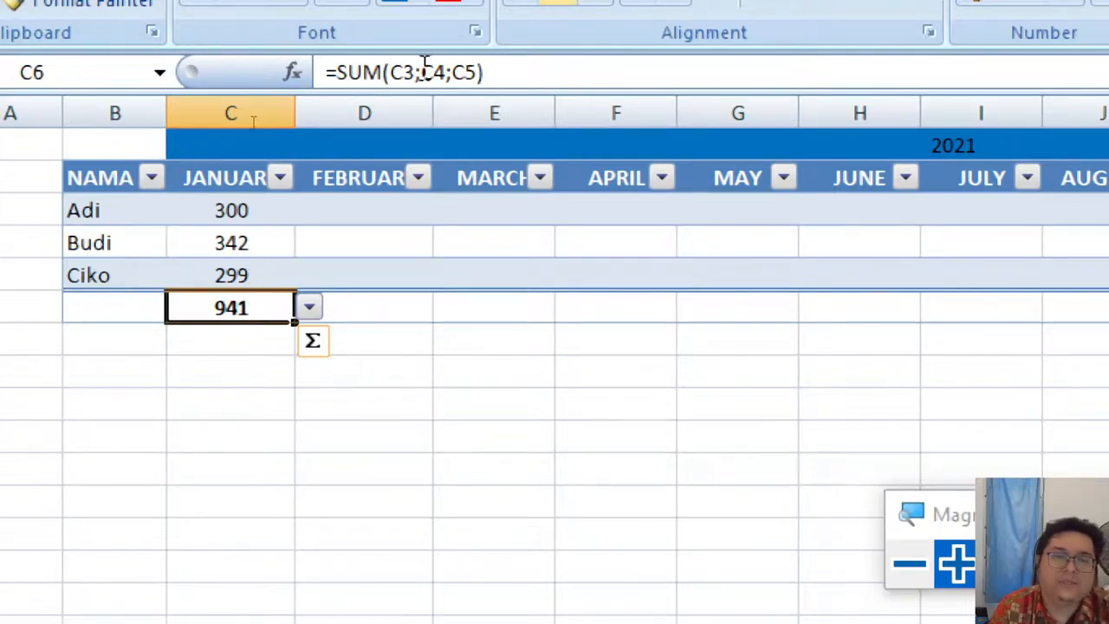
left_click_drag(381, 72, 337, 72)
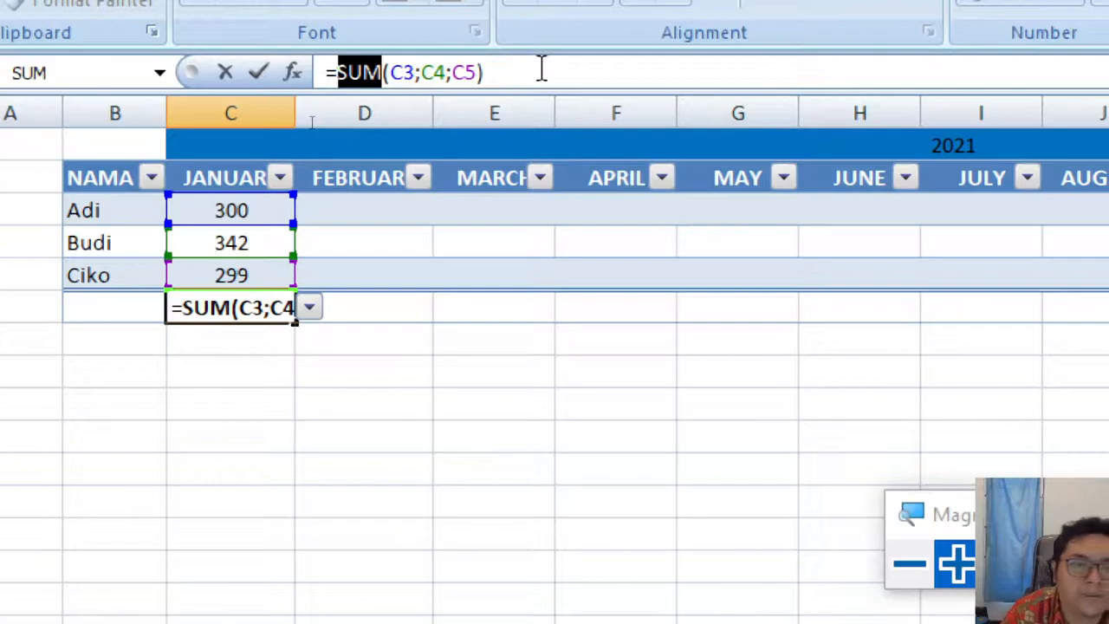
left_click(392, 75)
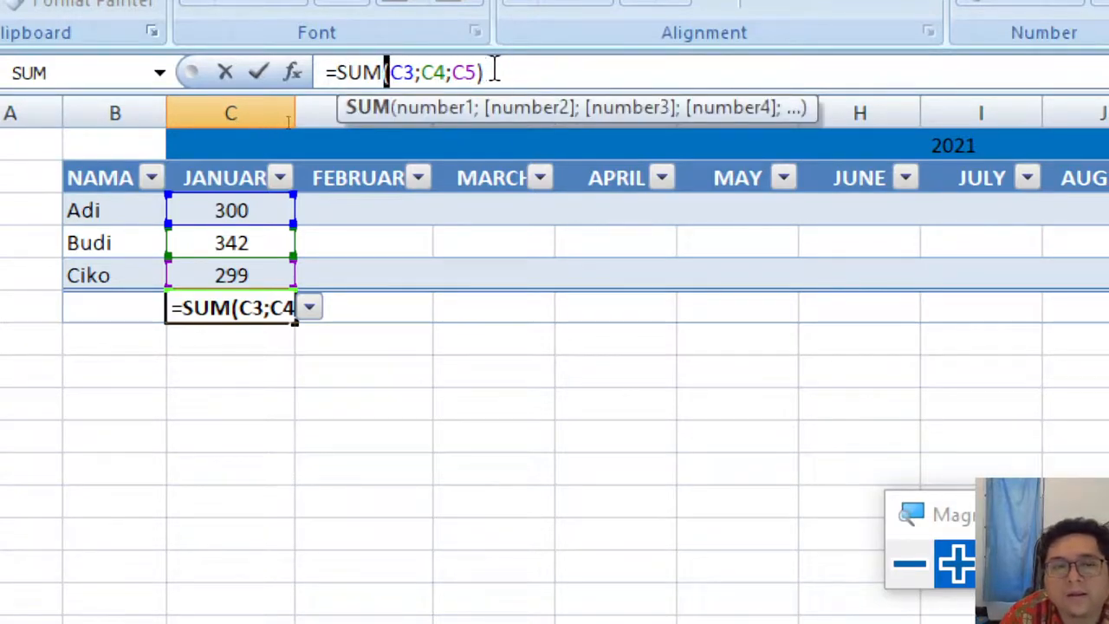
left_click_drag(479, 72, 494, 72)
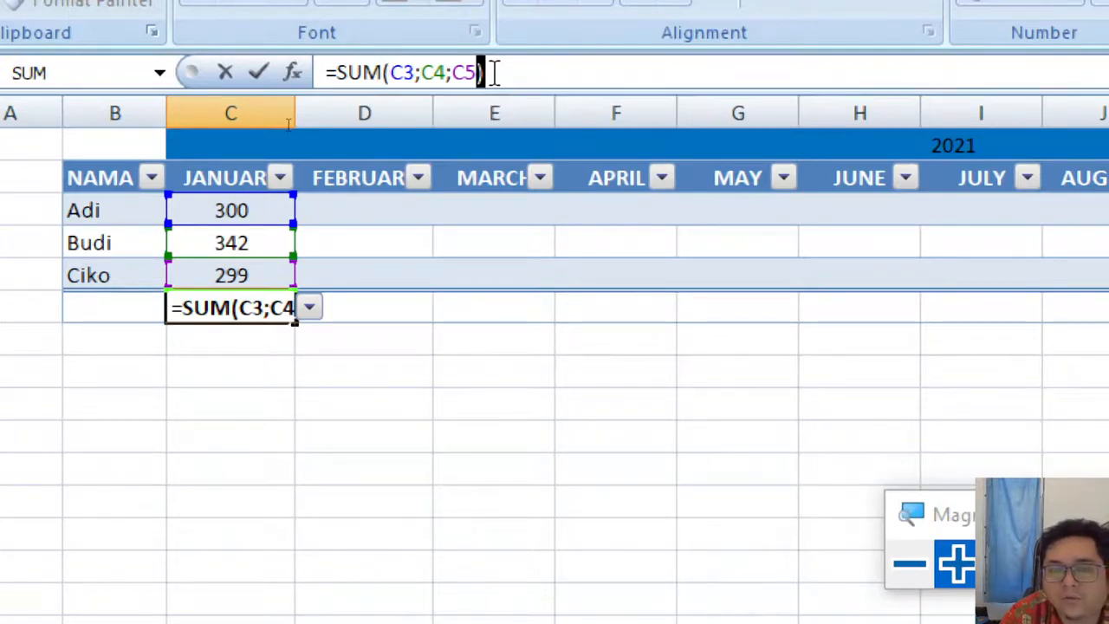
left_click_drag(390, 73, 476, 73)
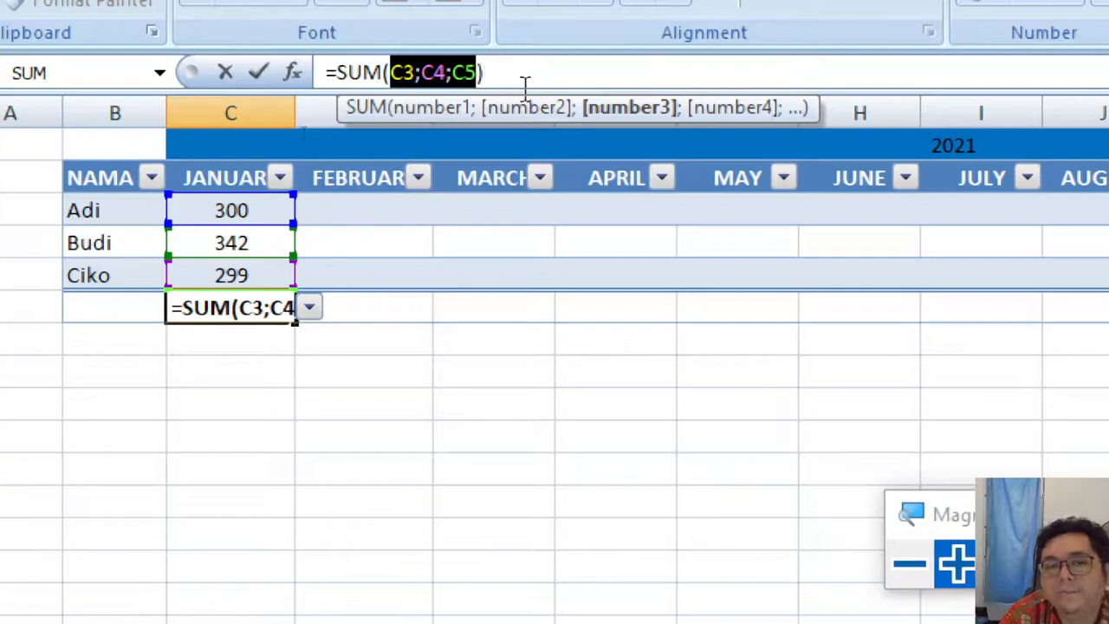
left_click(480, 71)
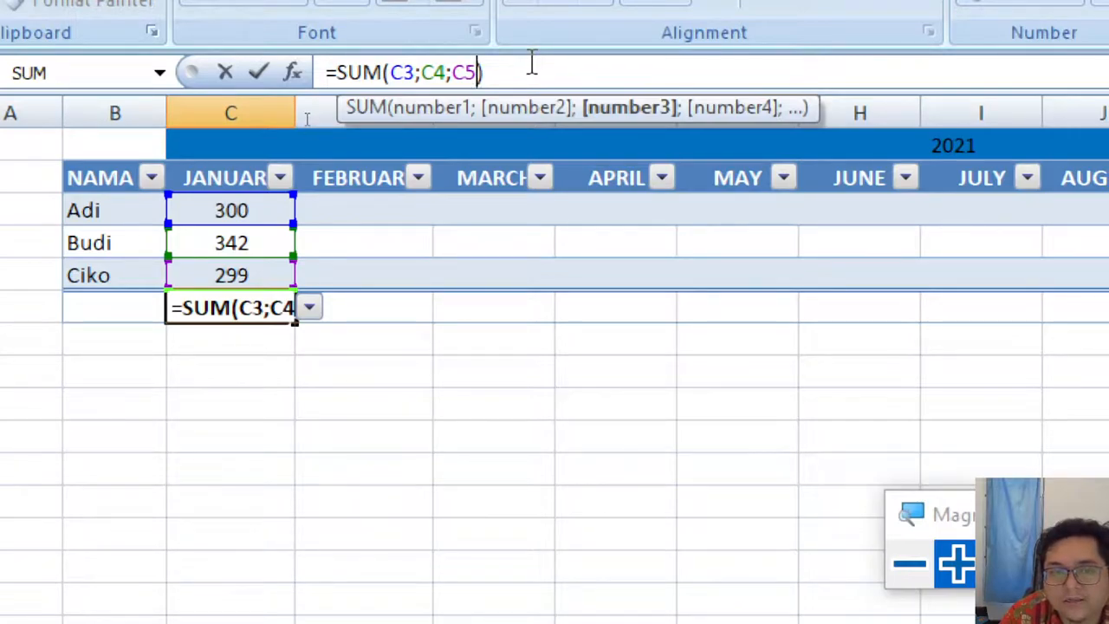
left_click_drag(390, 71, 475, 73)
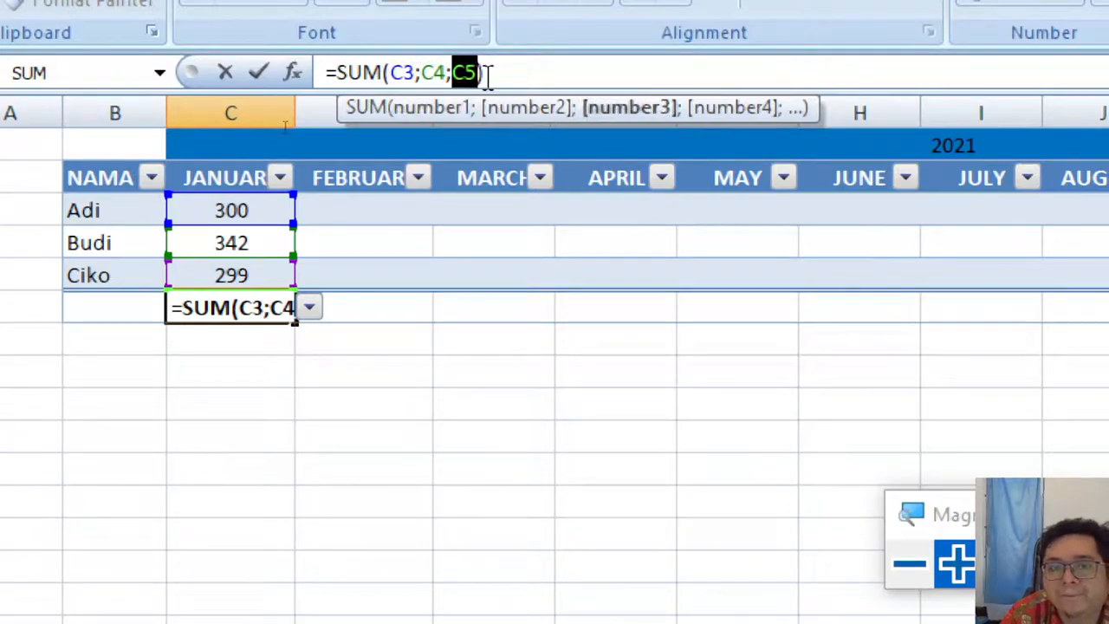
Add 100 as a fourth argument to the January total in C6, making the formula =SUM(C3;C4;C5;100).
left_click(470, 72)
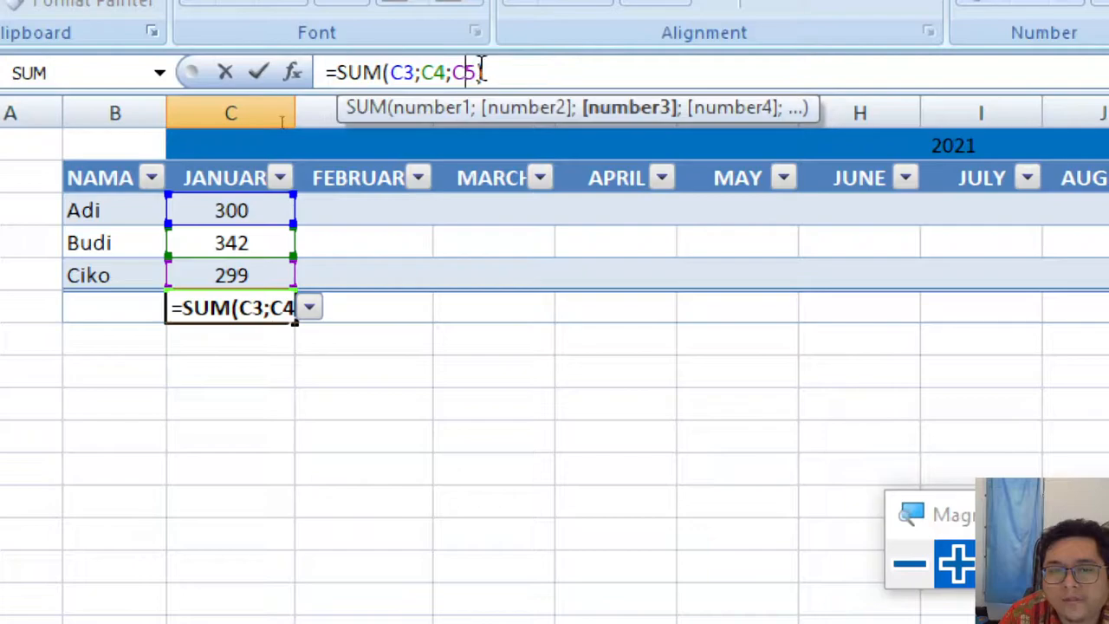
type(";100")
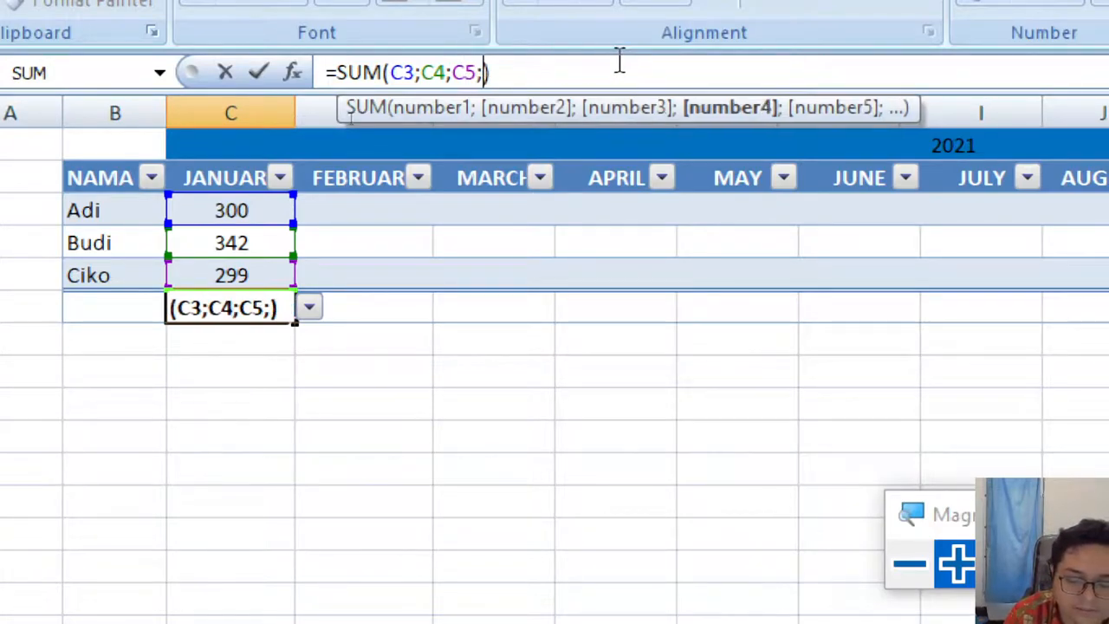
key("Return")
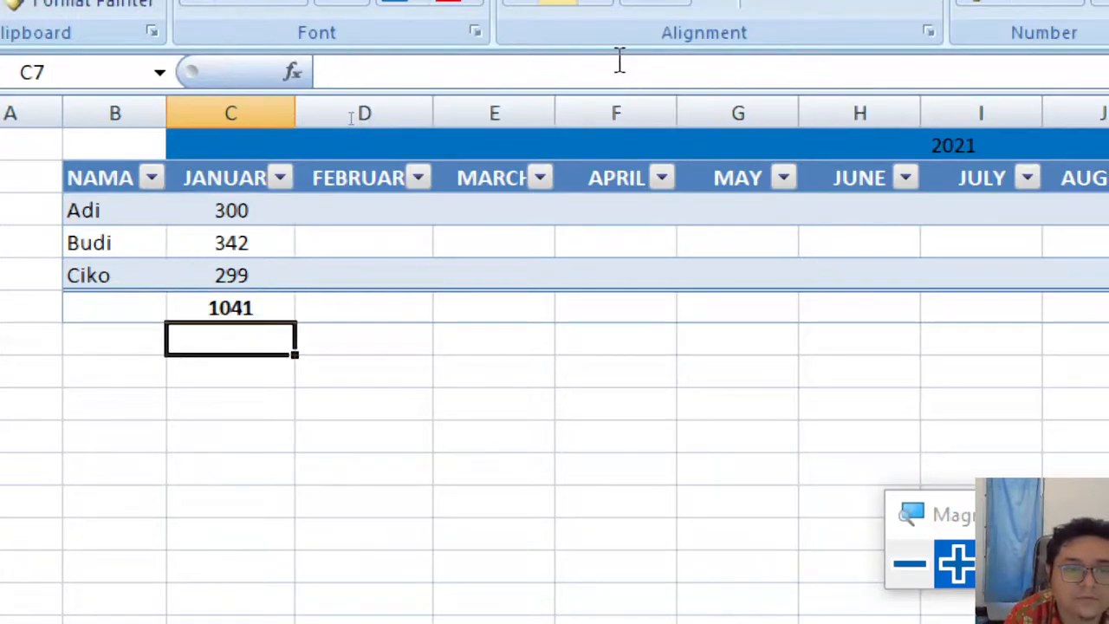
left_click(276, 305)
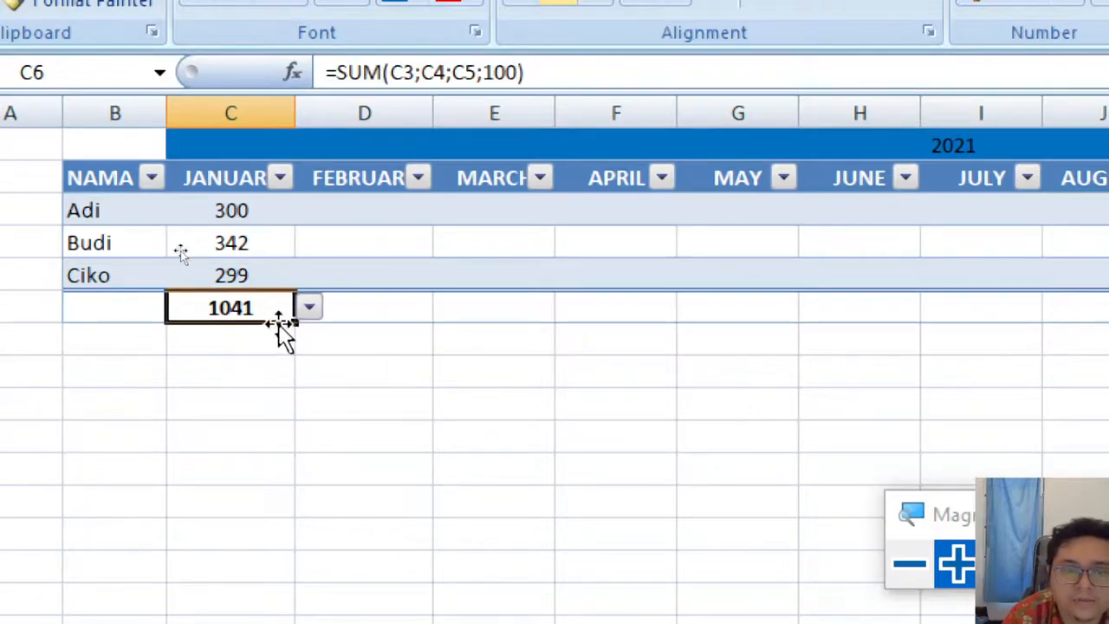
Remove the extra 100 argument from the January total in C6, restoring the formula =SUM(C3;C4;C5).
left_click_drag(485, 80, 520, 81)
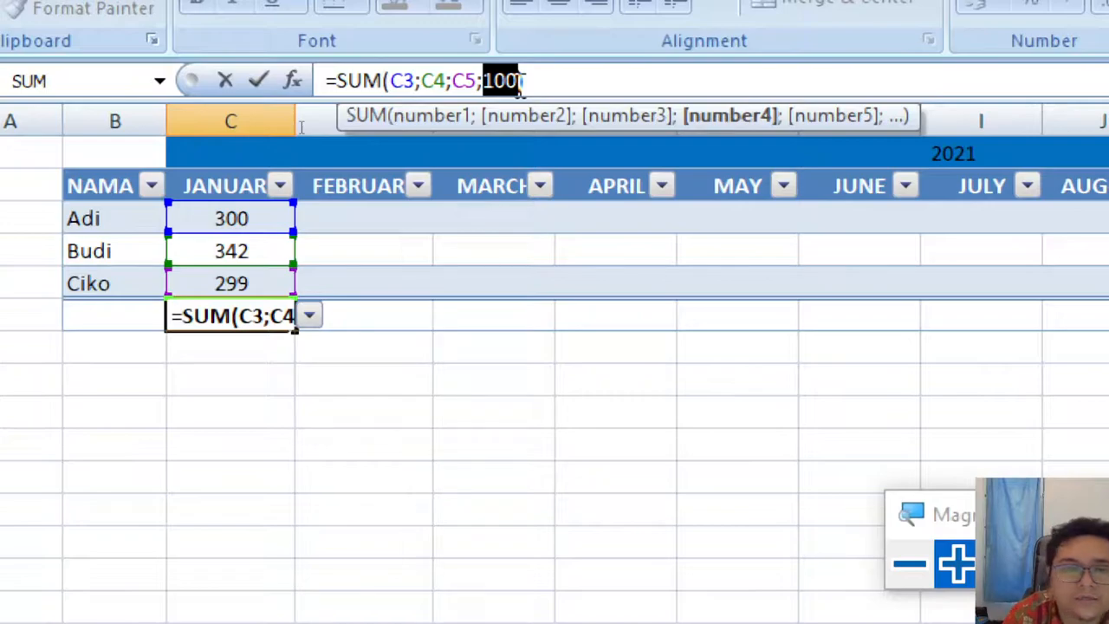
left_click(384, 317)
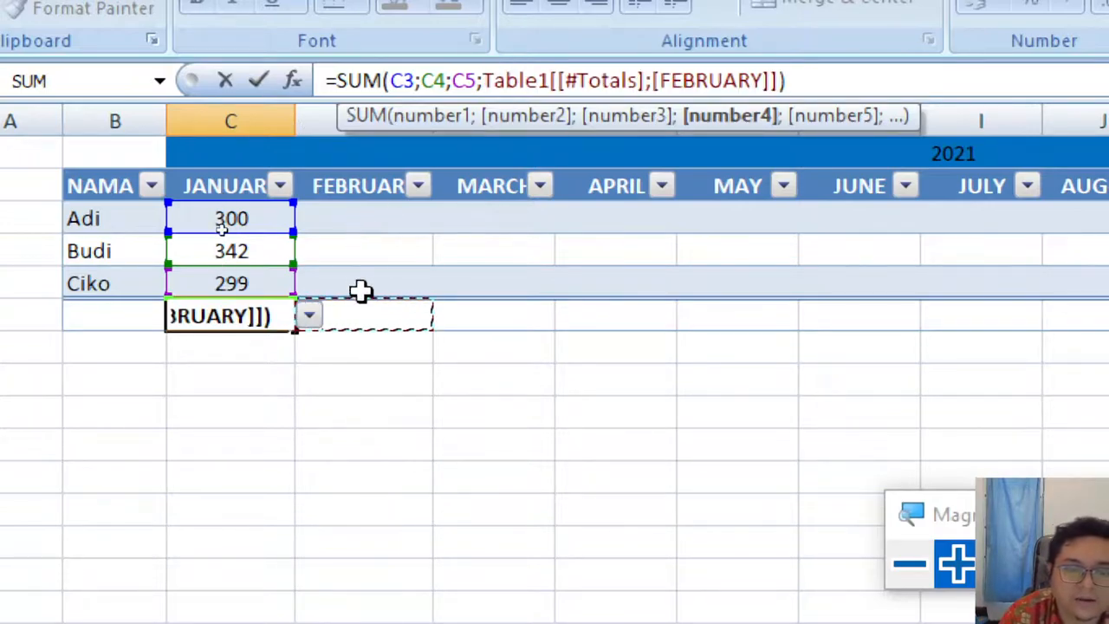
key("Escape")
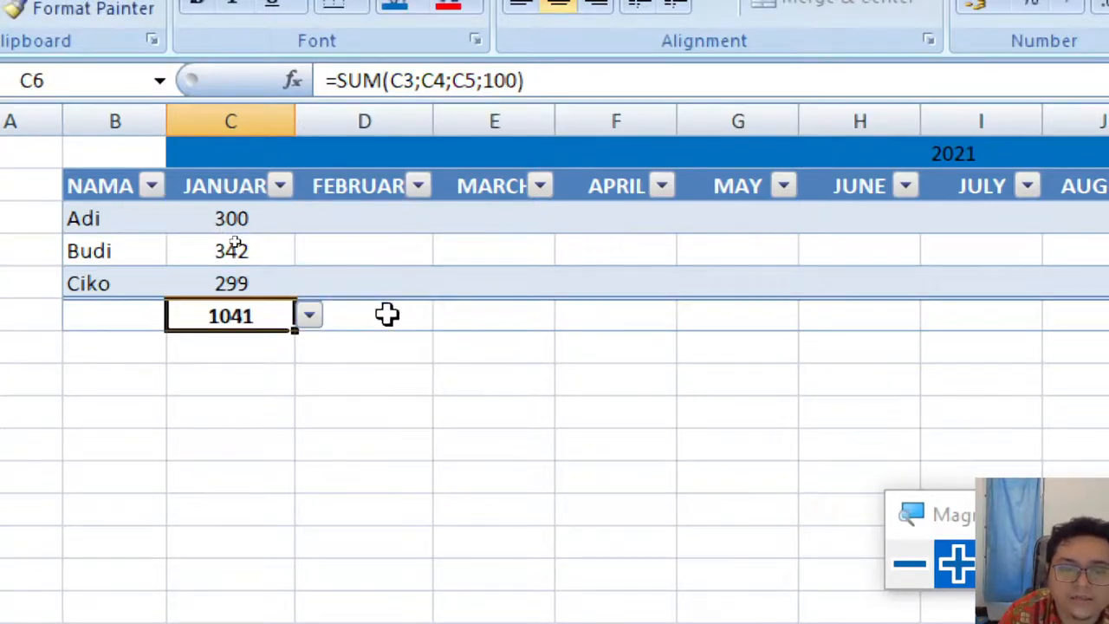
left_click(482, 81)
left_click_drag(483, 80, 520, 81)
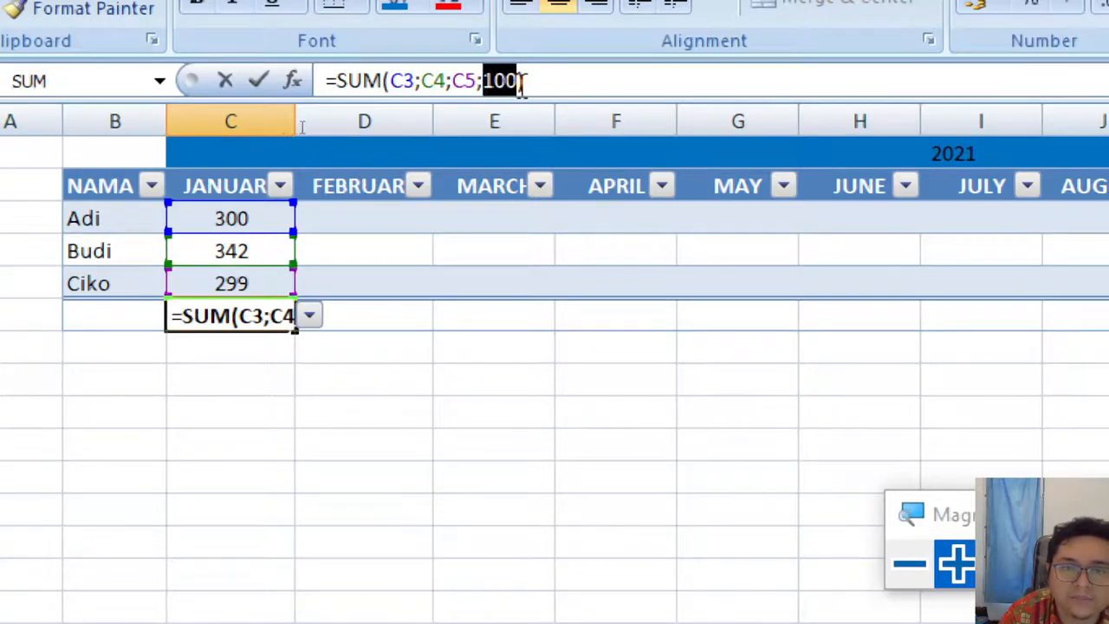
key("BackSpace")
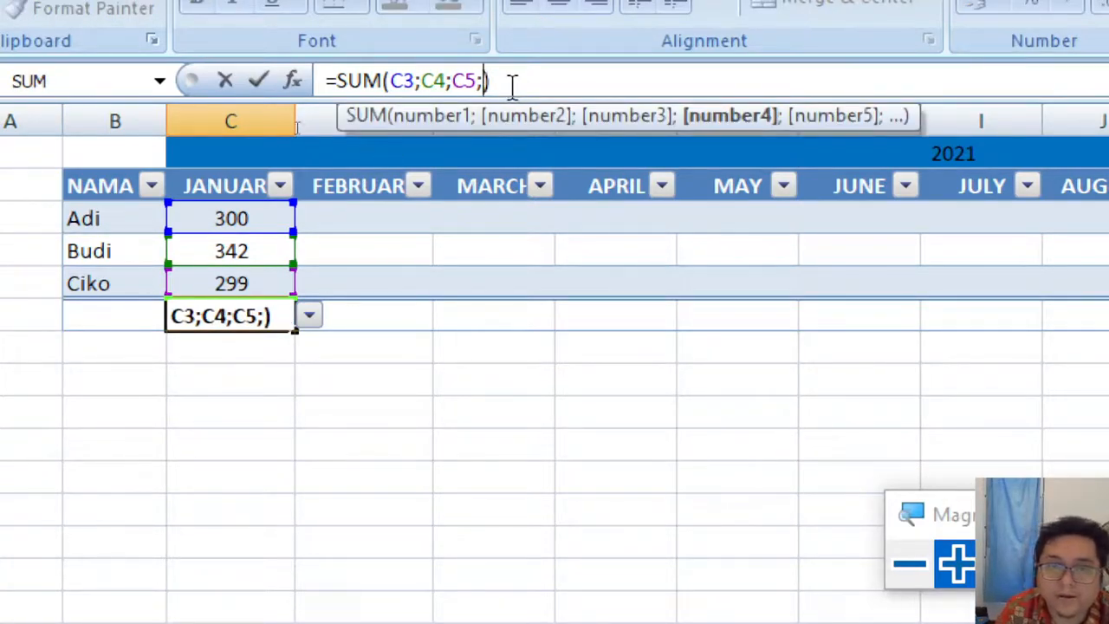
key("BackSpace")
key("Return")
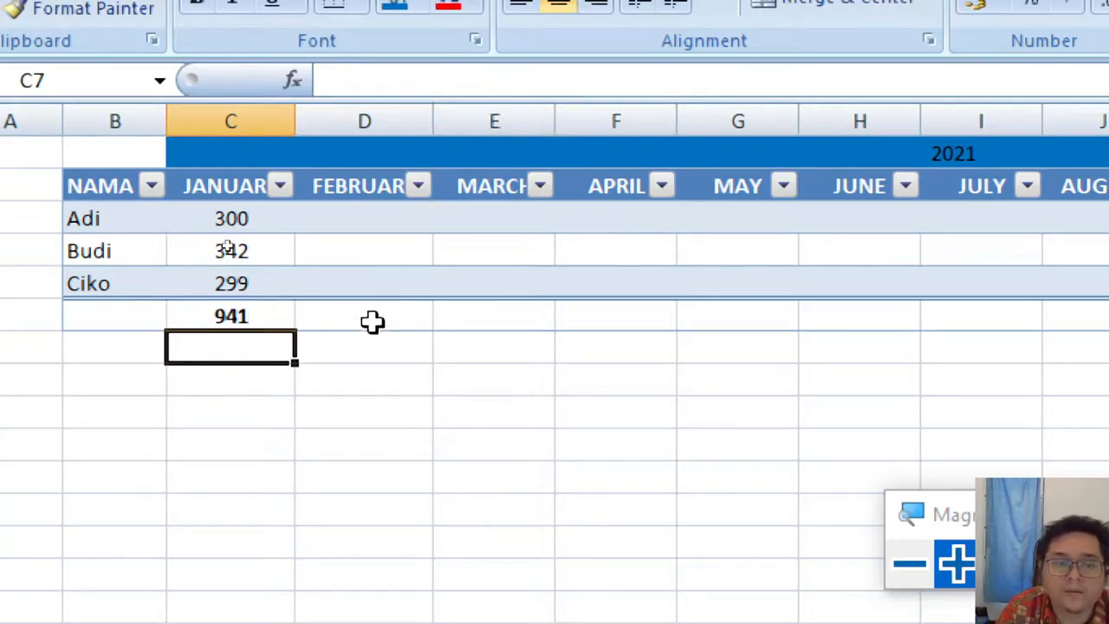
Enter sum(1;2;3;4;5;6;1000) without an equals sign in cell D6 of the February column.
left_click(382, 320)
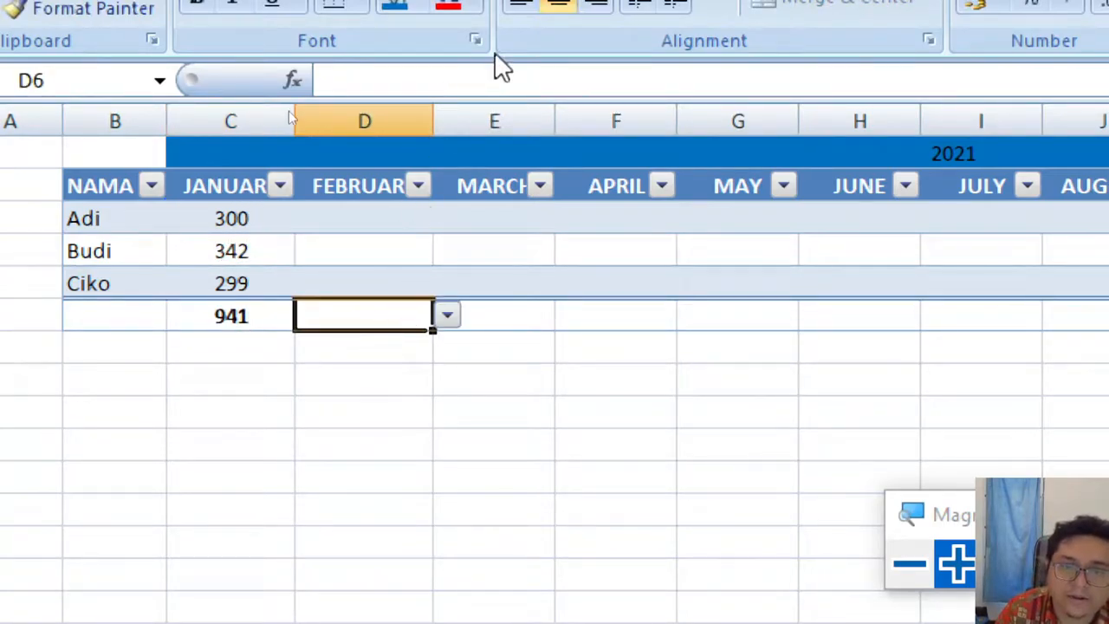
left_click(506, 77)
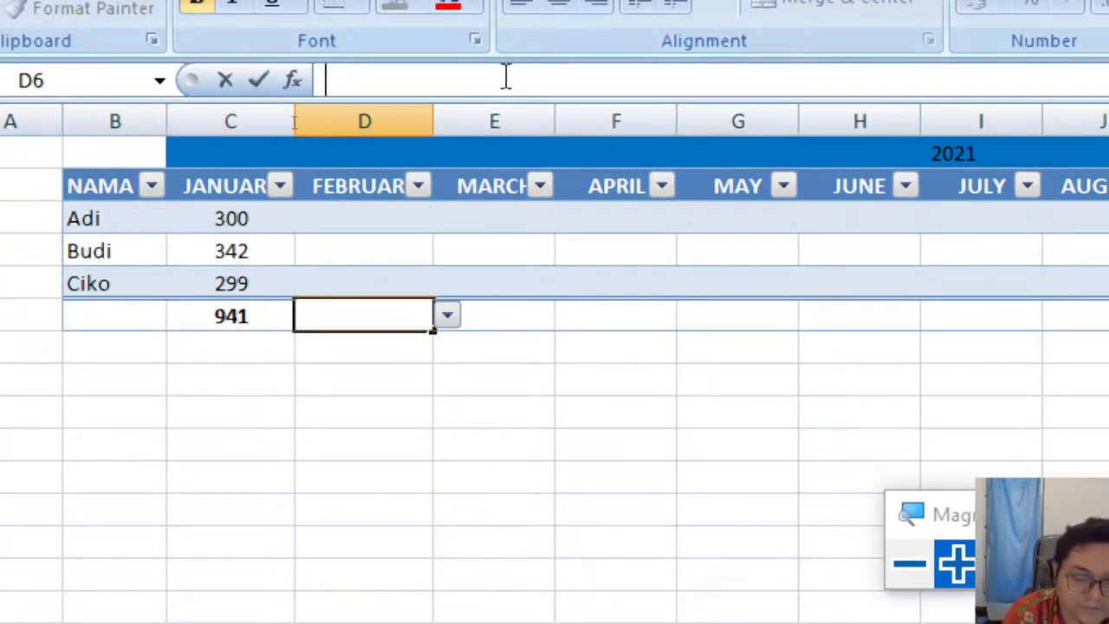
type("sum(")
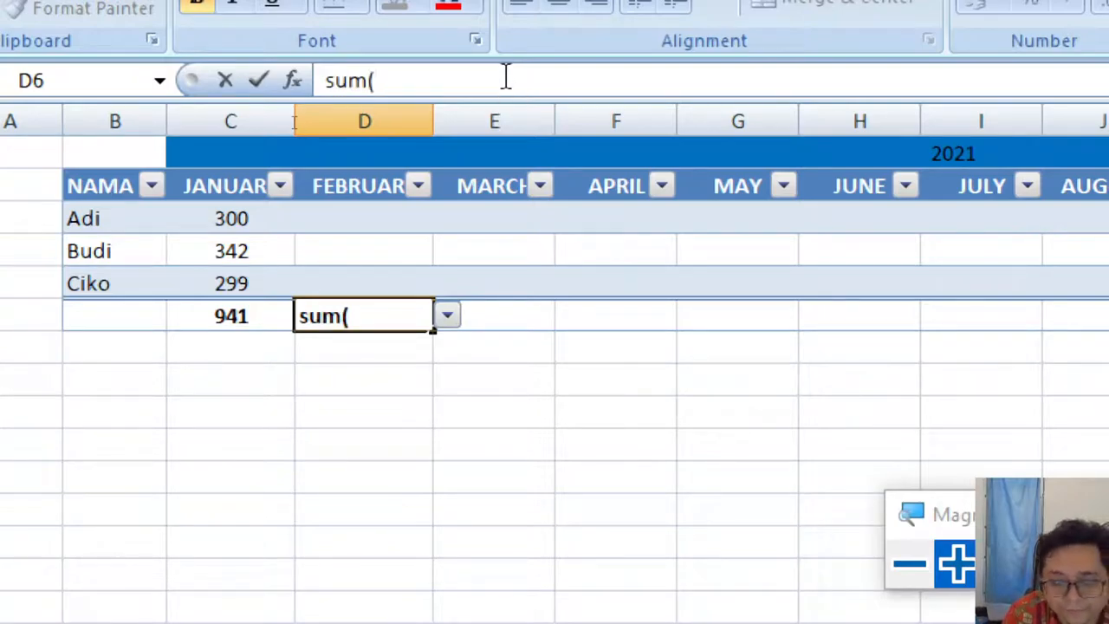
type("1;2")
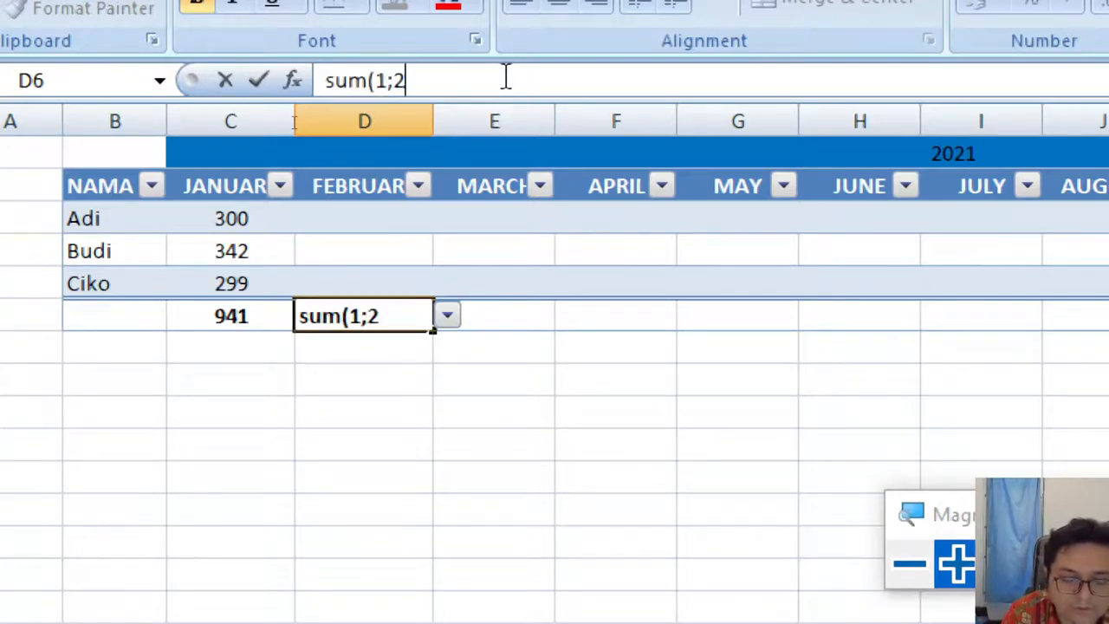
type(";3;4;5;6")
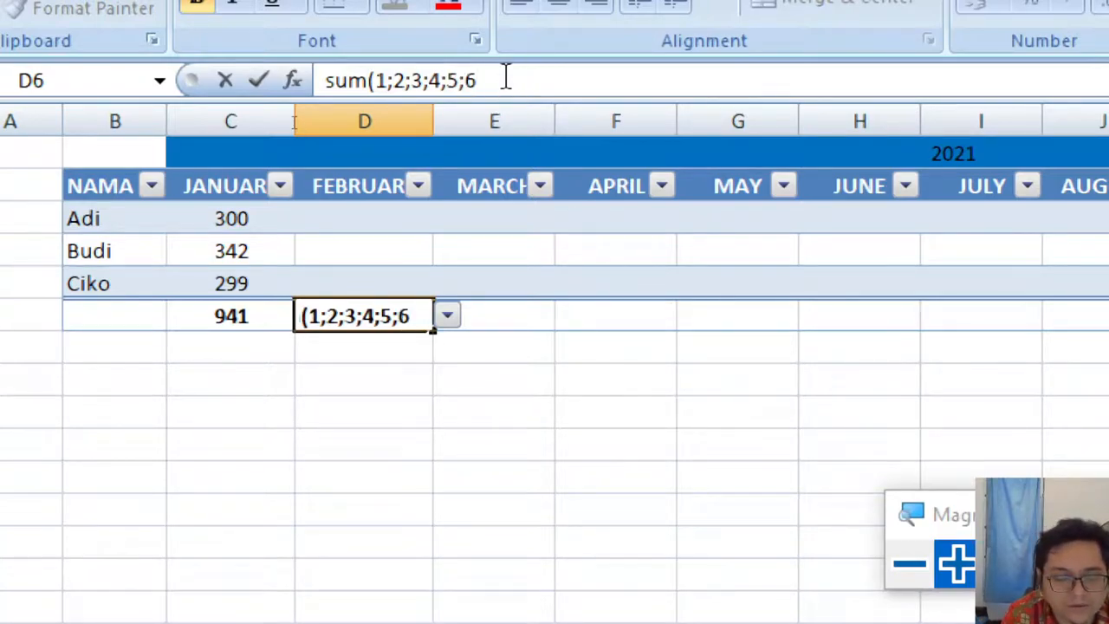
type(";1000")
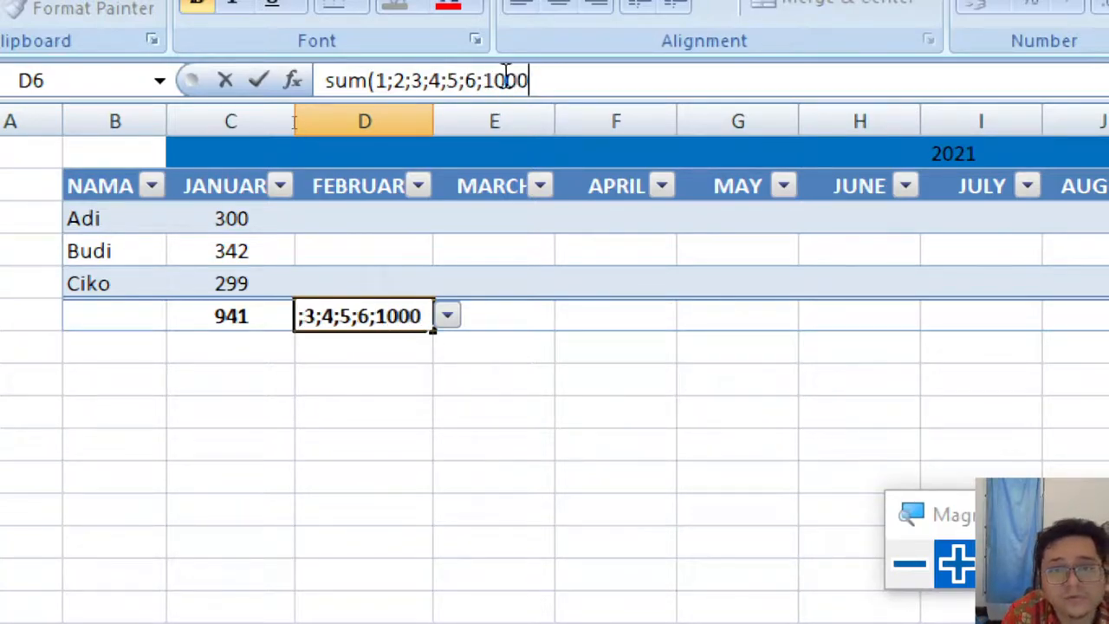
type(")")
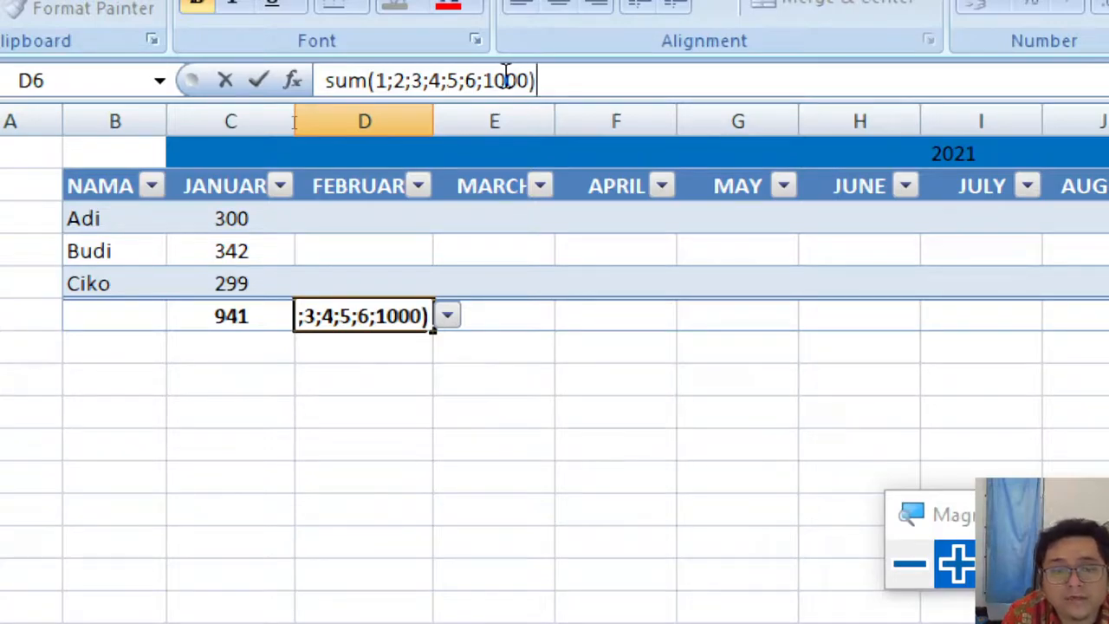
key("Return")
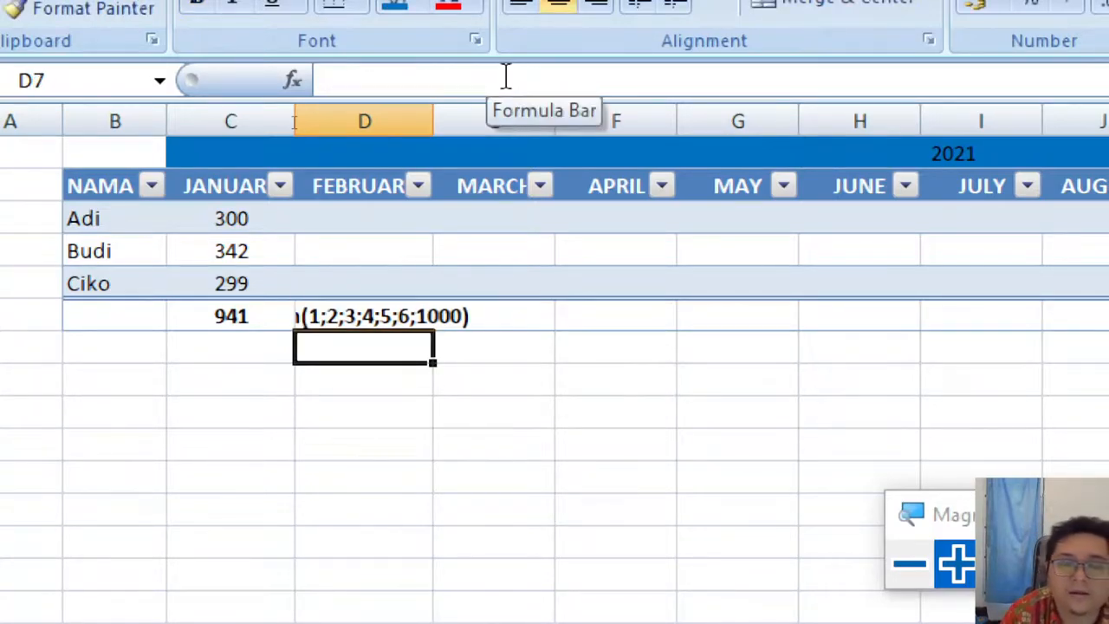
Add an equals sign in front of the sum text in D6 to make it the formula =SUM(1;2;3;4;5;6;1000).
left_click(395, 317)
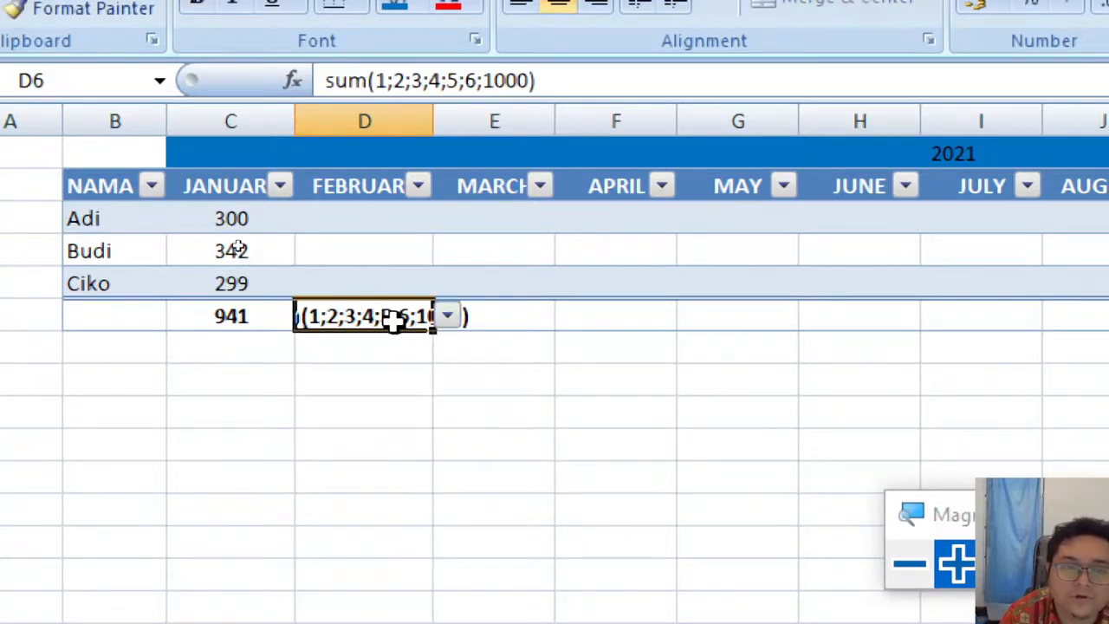
left_click(322, 80)
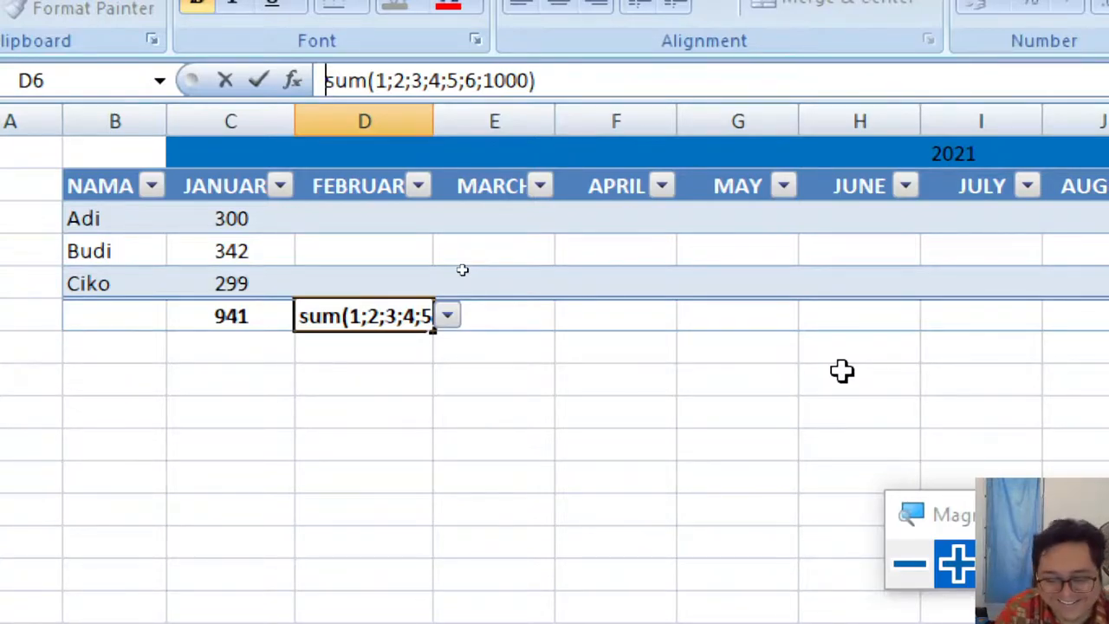
type("=")
key("Return")
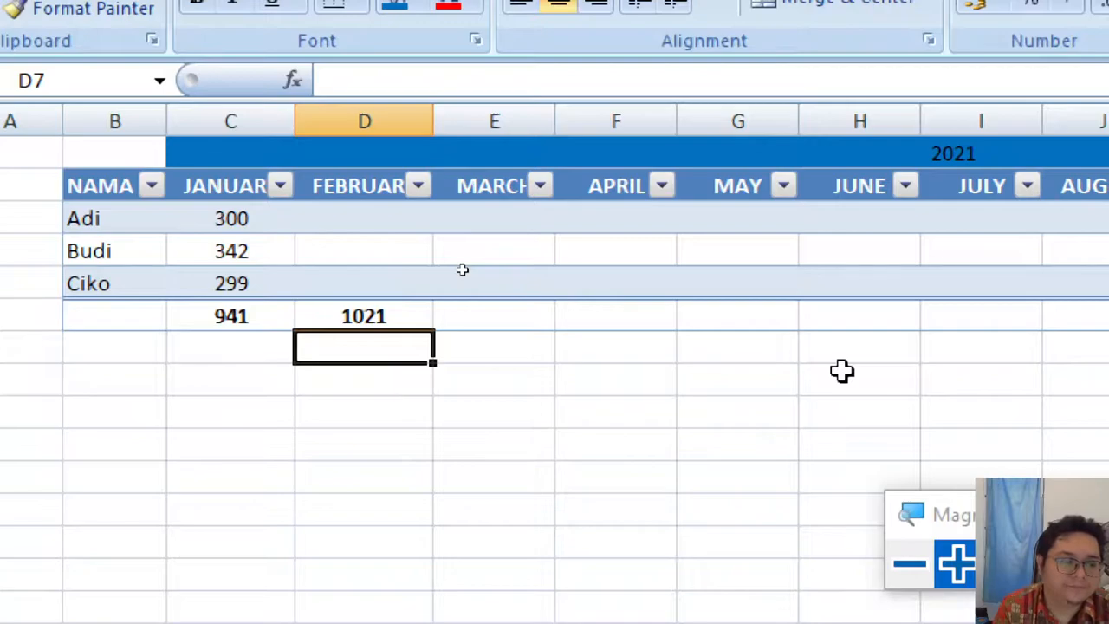
Compare the cell-reference arguments of the SUM formula in C6 with the literal number arguments in D6.
left_click(279, 312)
left_click_drag(380, 87, 468, 87)
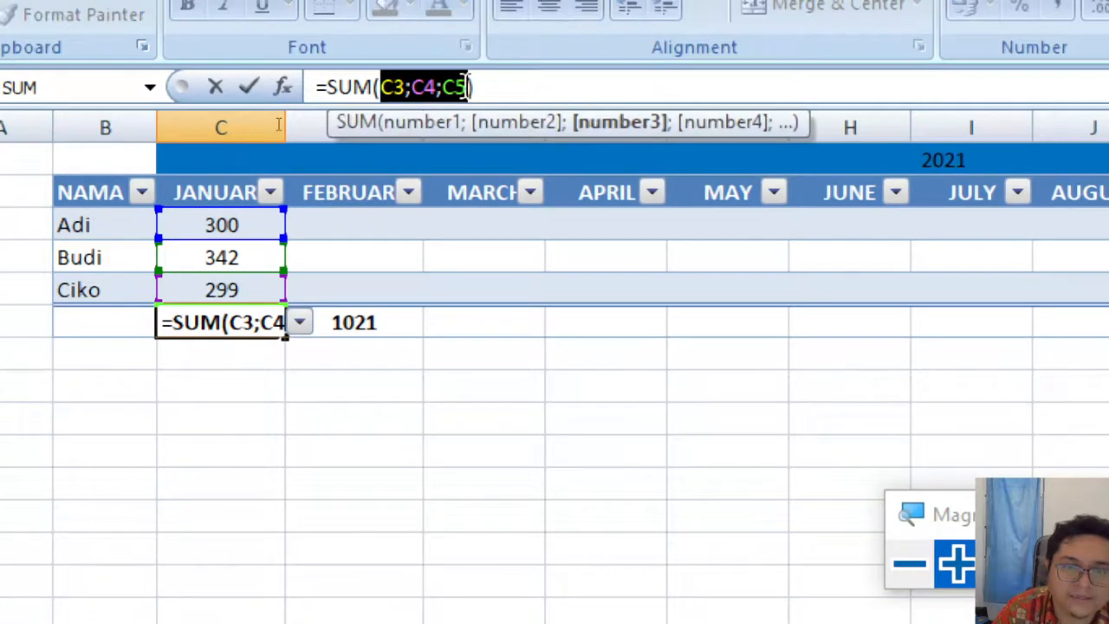
key("Escape")
left_click(362, 323)
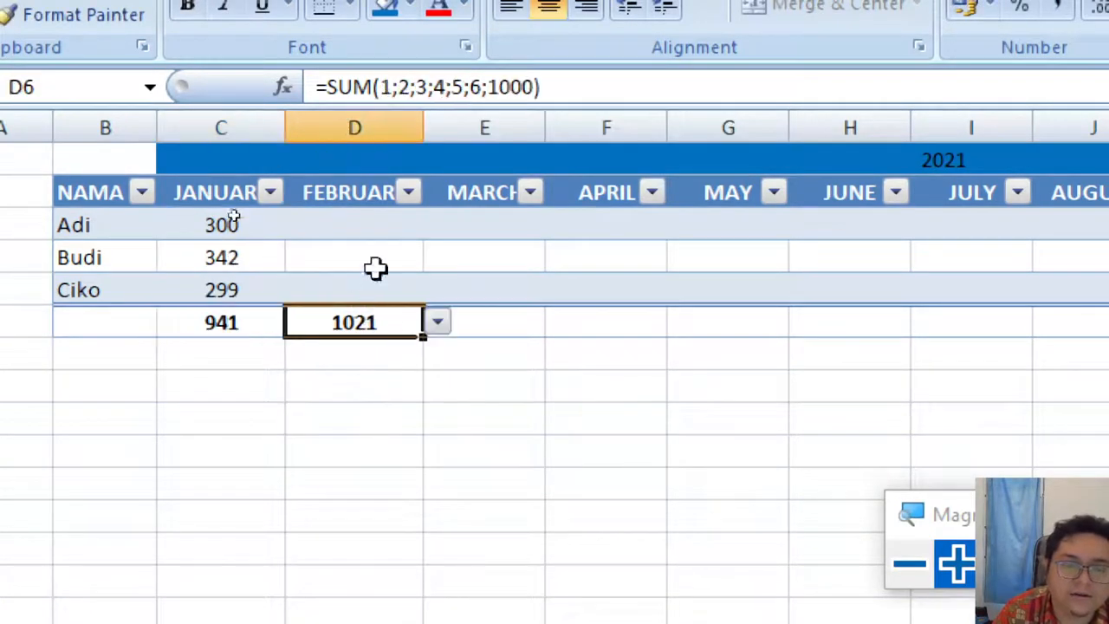
left_click_drag(381, 87, 533, 88)
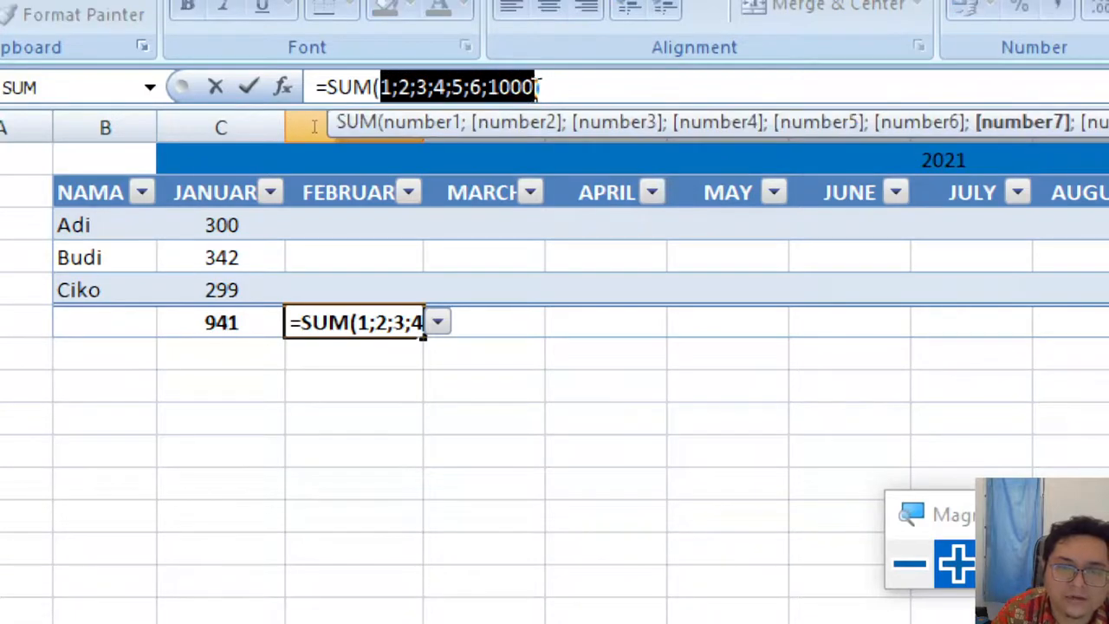
key("ctrl+Return")
Fill the March column's three data cells E3 to E5 with 433, 212 and 506.
left_click(527, 324)
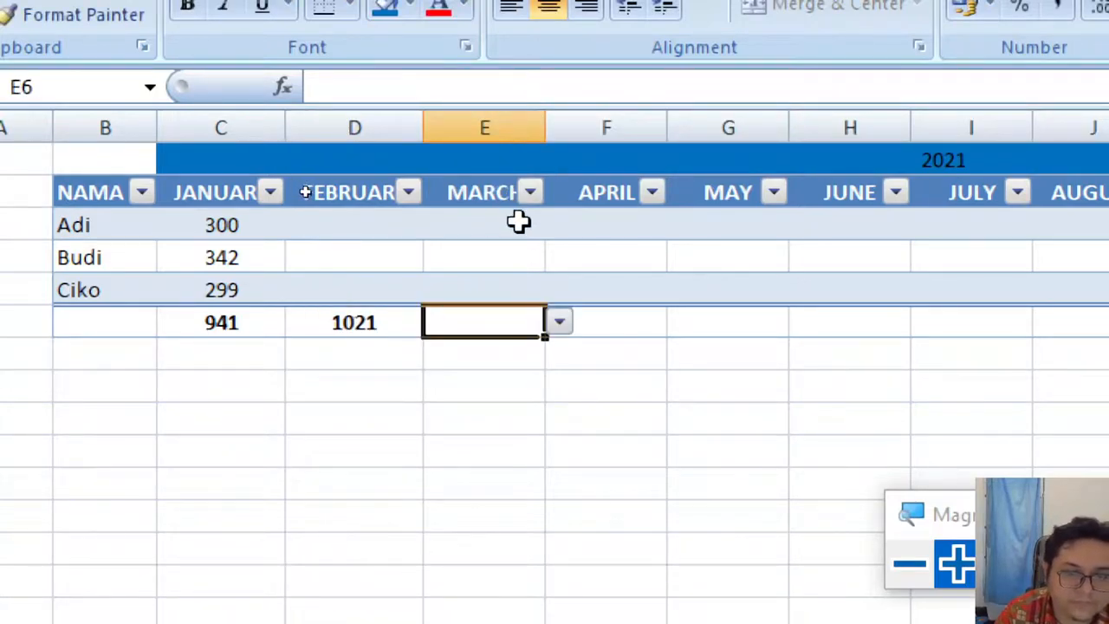
left_click(517, 229)
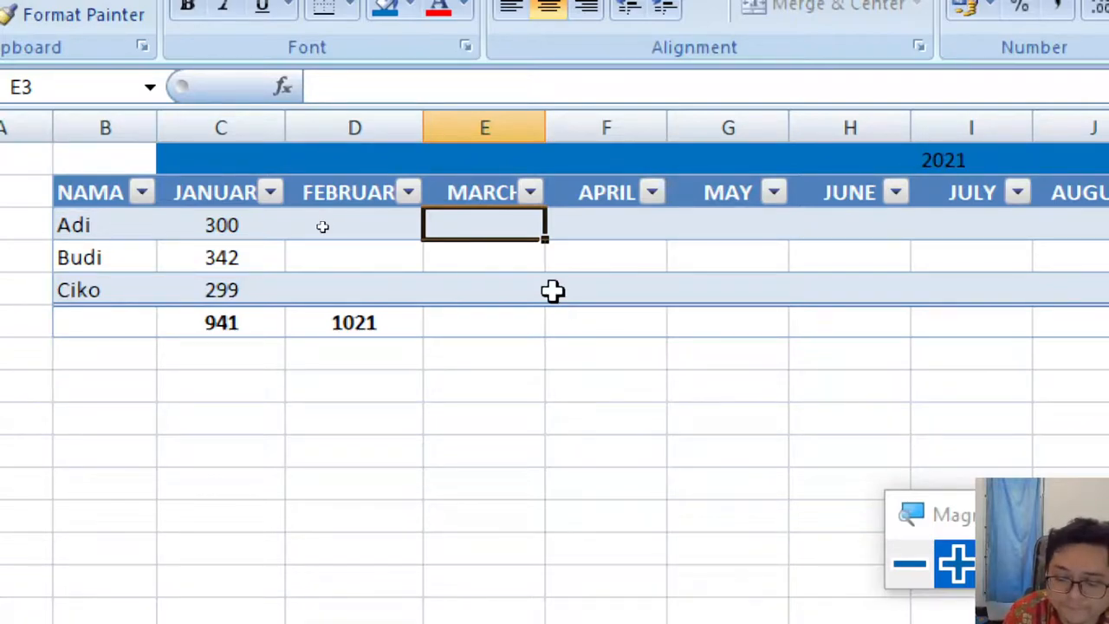
type("4")
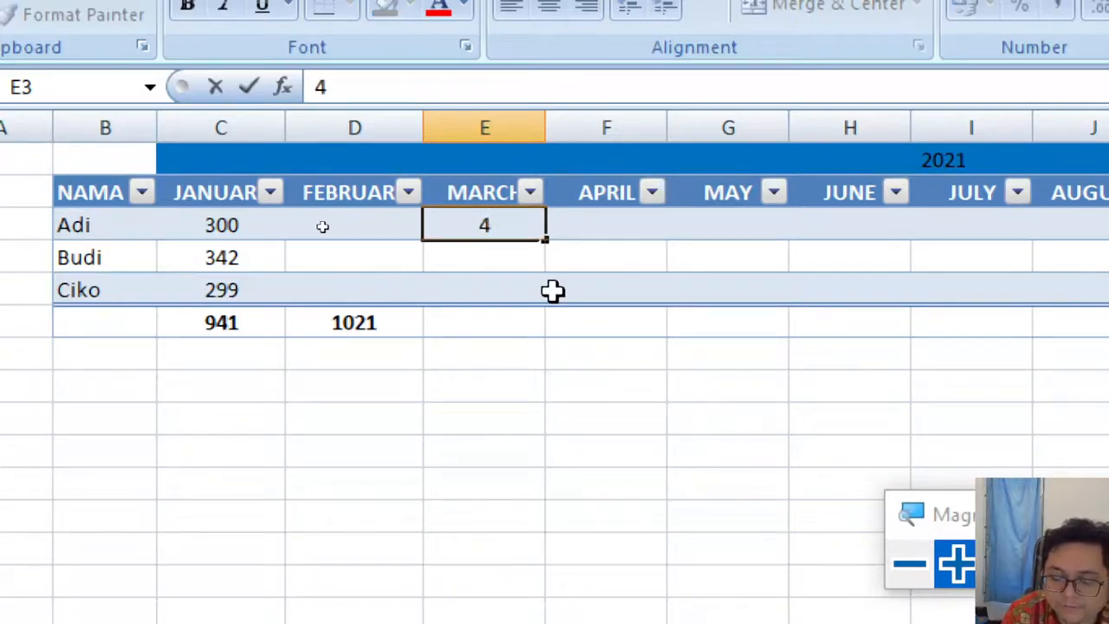
type("33")
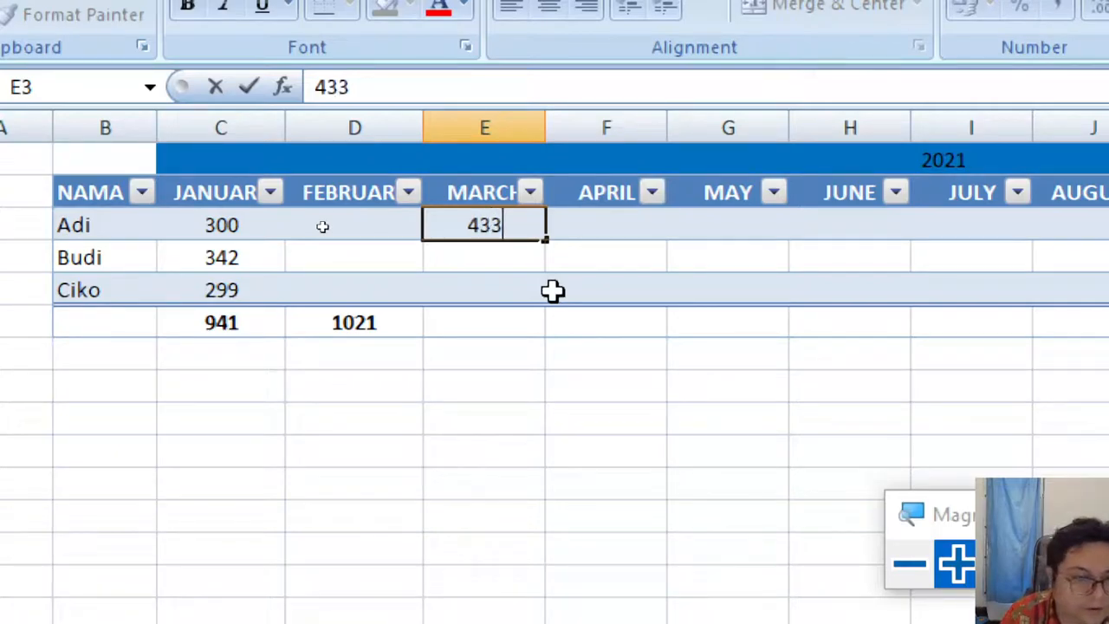
left_click(518, 252)
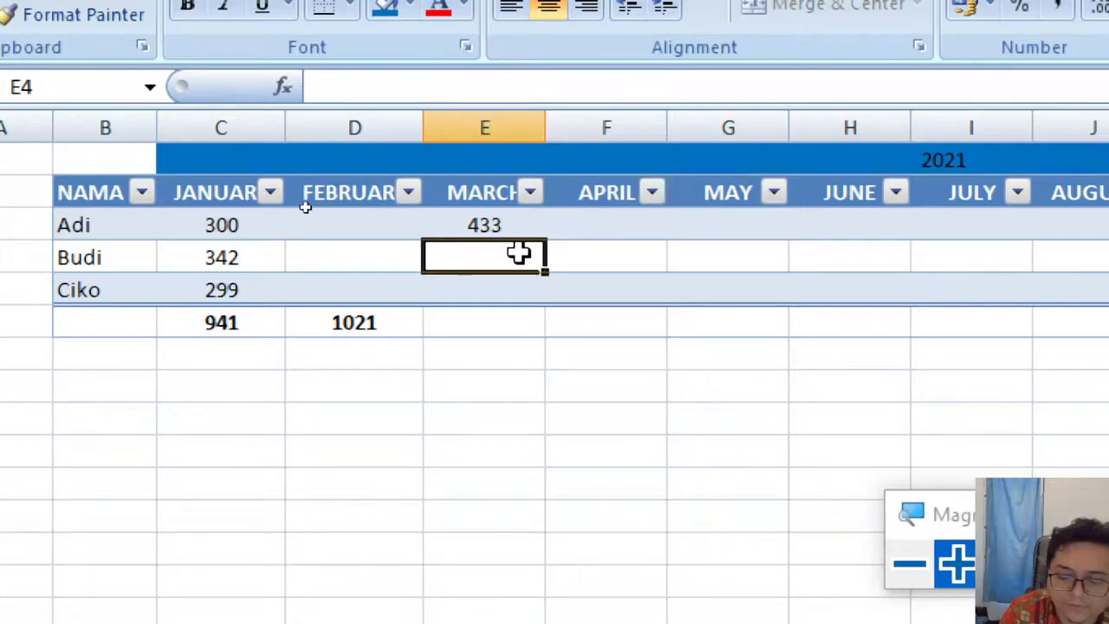
type("212")
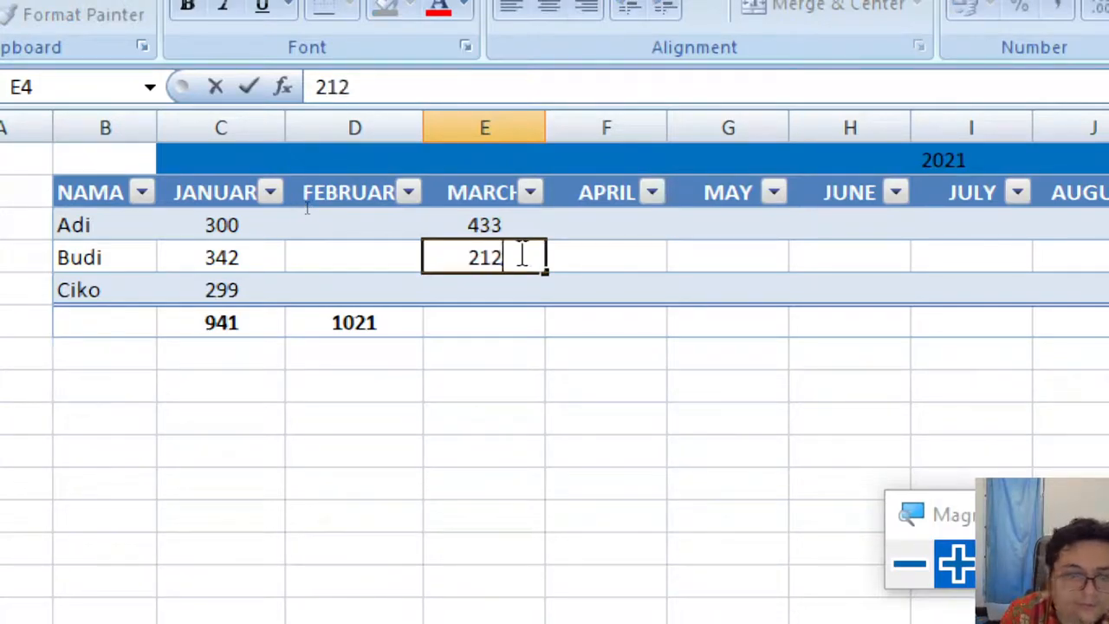
left_click(547, 299)
left_click(517, 291)
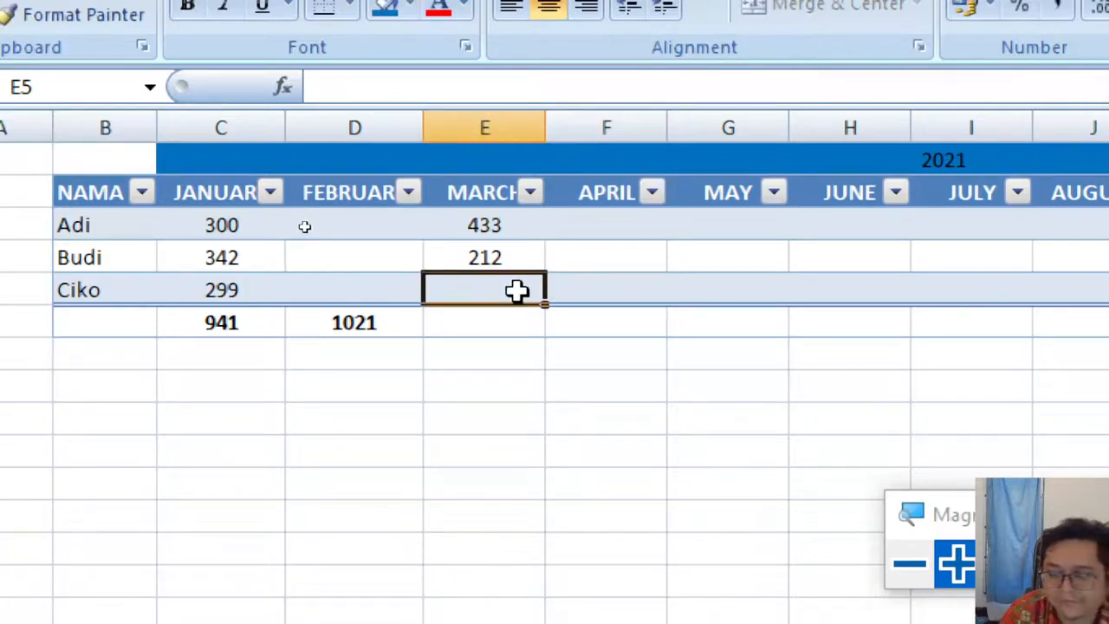
type("506")
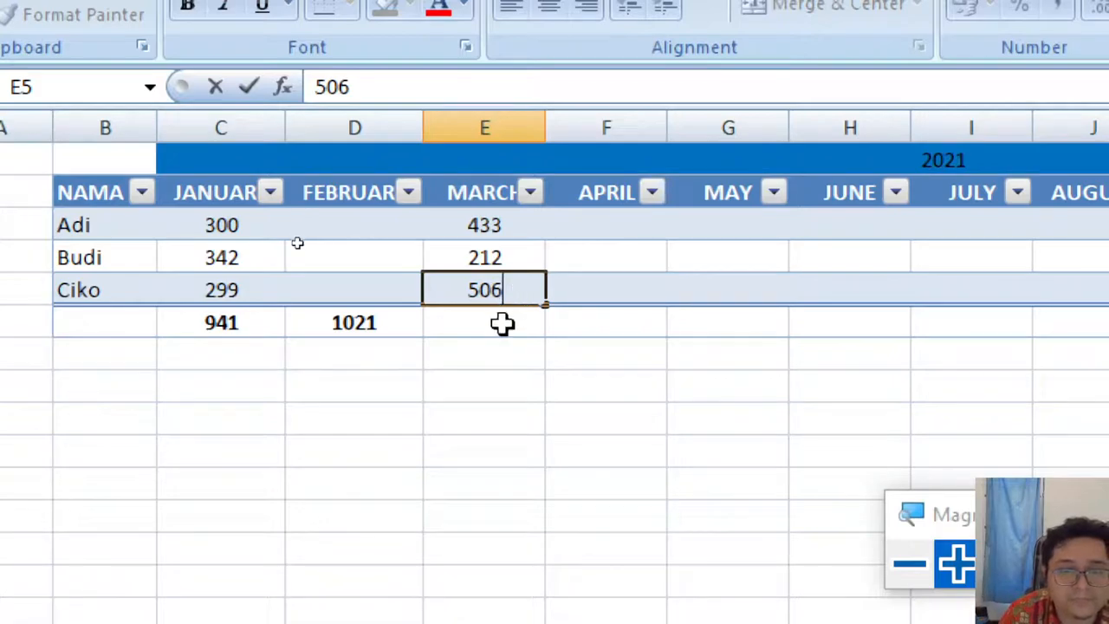
Begin a SUM formula in the March total cell E6, with its opening =sum( in place.
left_click(502, 322)
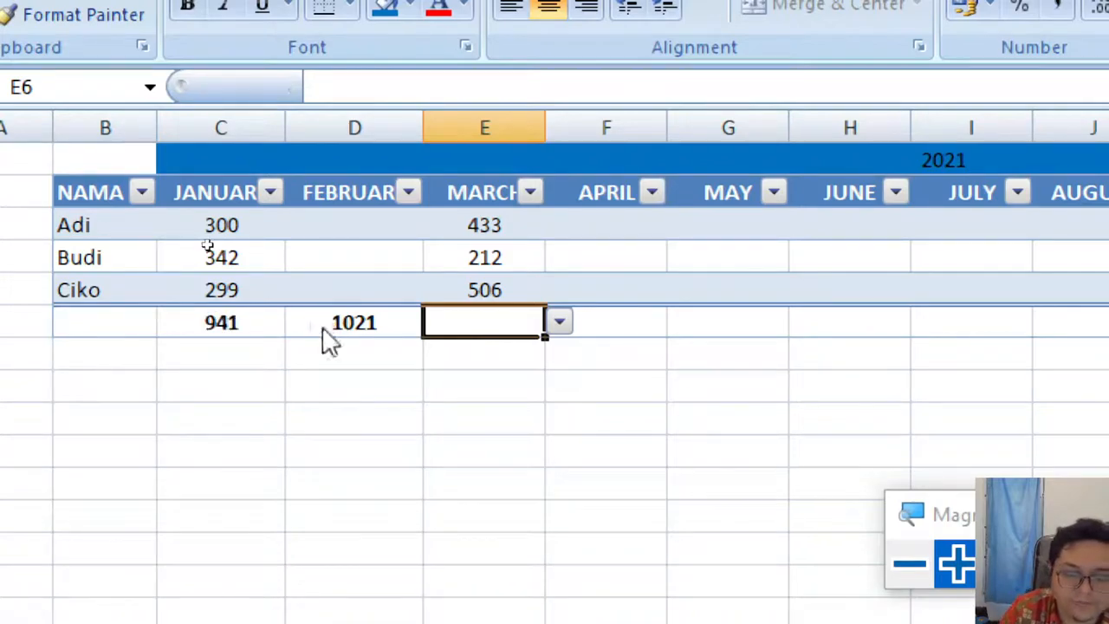
type("sum(")
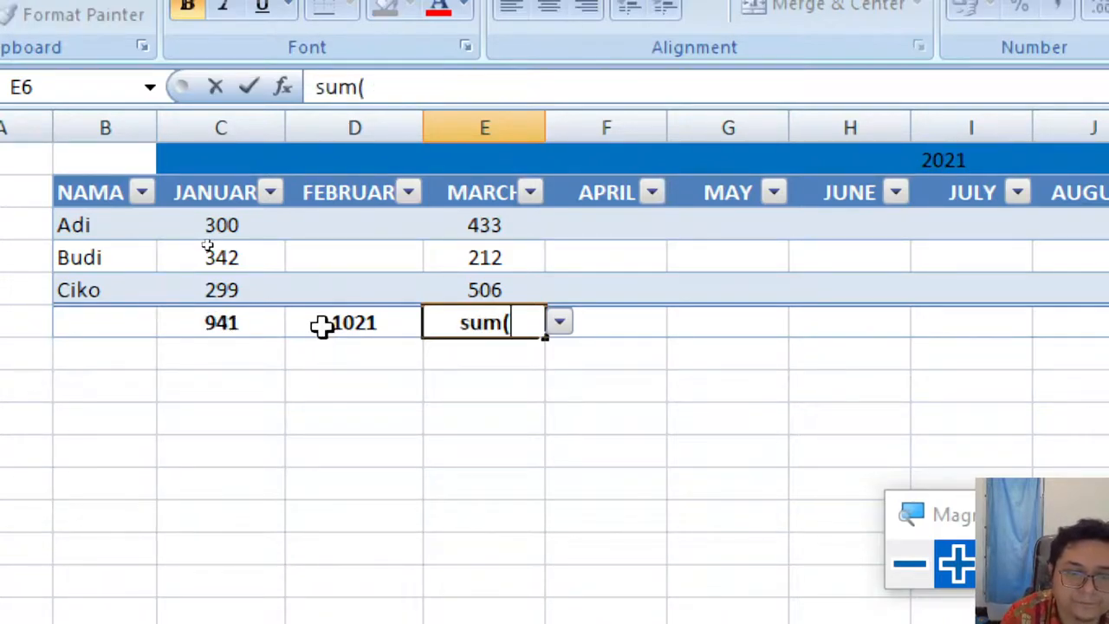
left_click(457, 321)
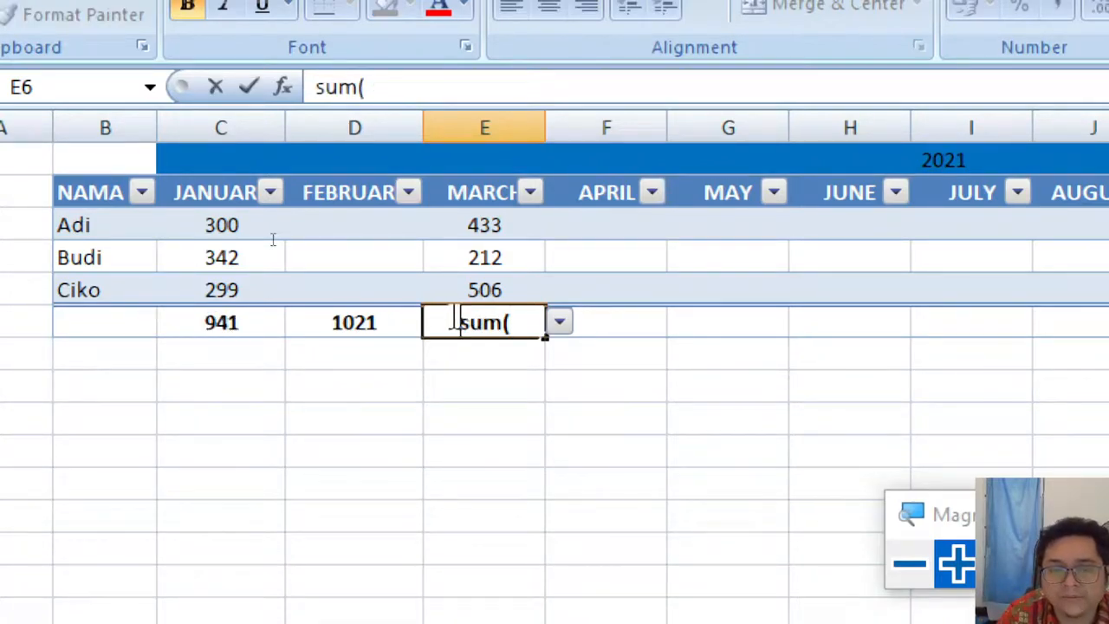
type("=")
left_click(524, 320)
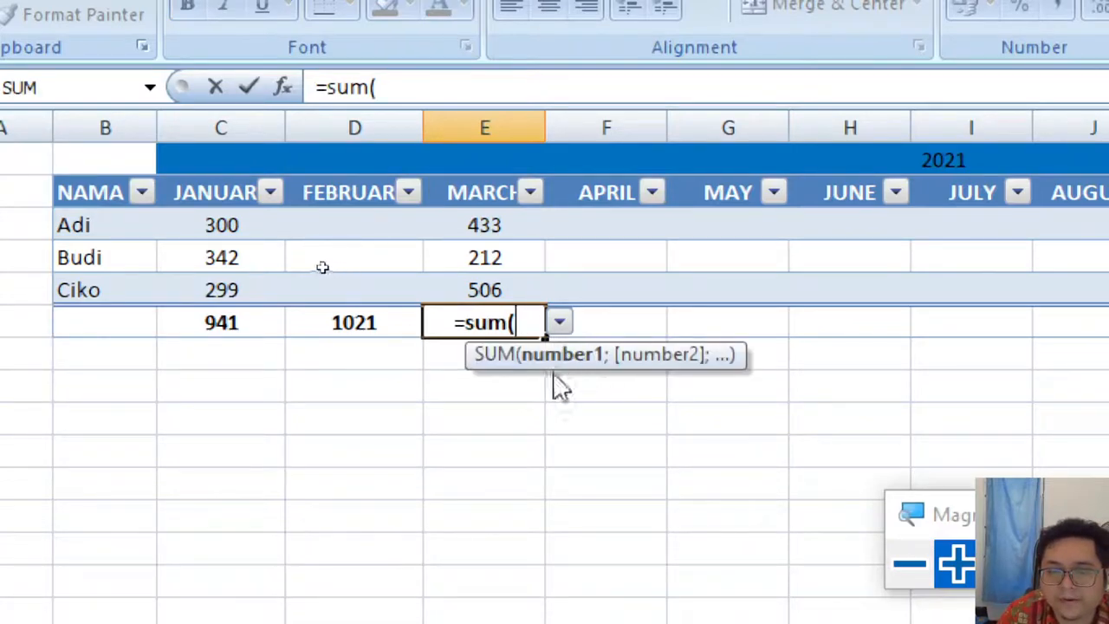
key("BackSpace")
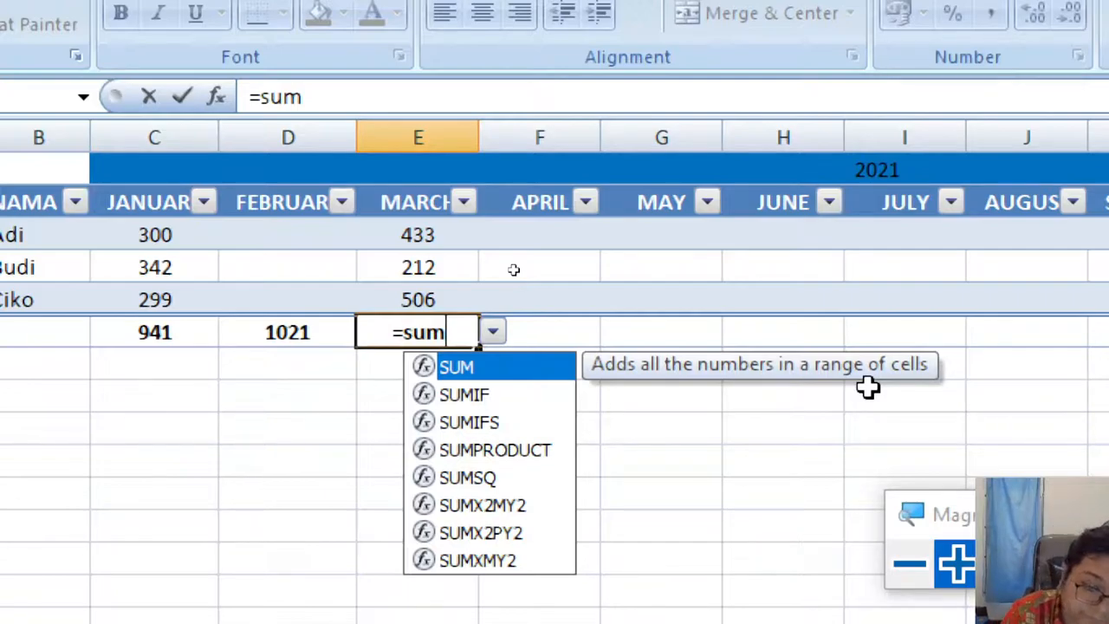
type("(")
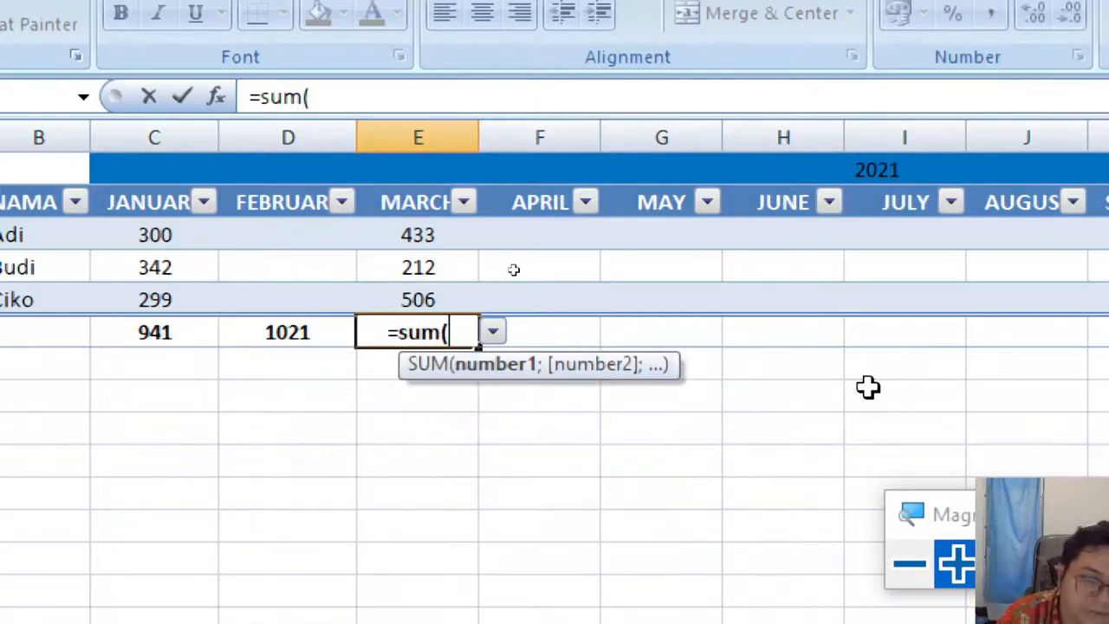
Complete the E6 formula with the March data range E3 to E5 as its argument, giving =SUM([MARCH]).
left_click(394, 232)
left_click_drag(392, 232, 392, 282)
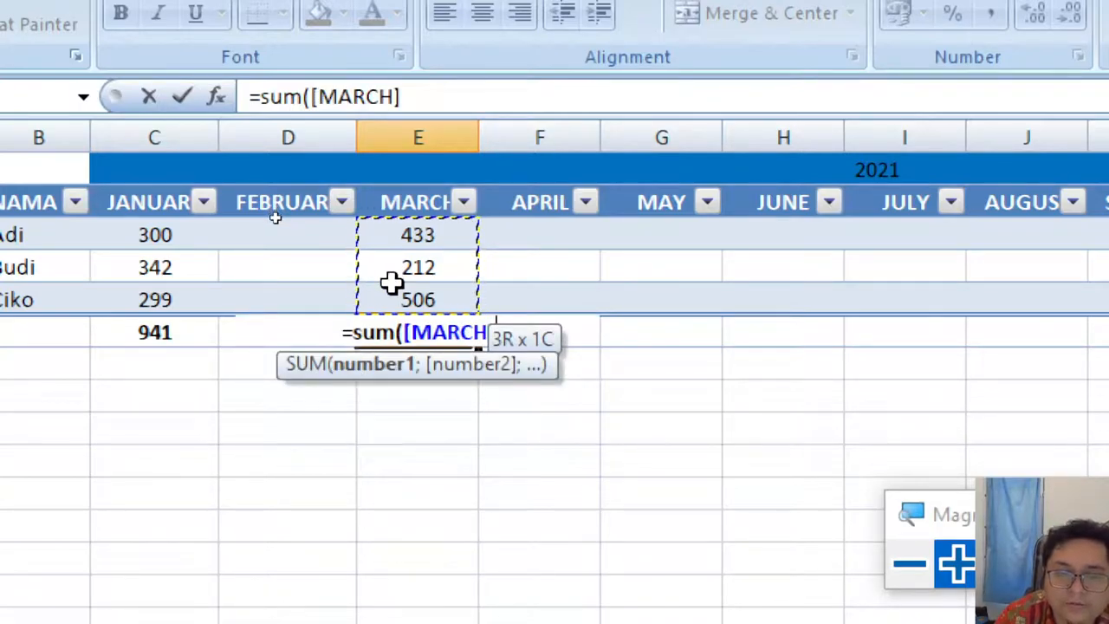
left_click_drag(404, 241, 403, 297)
left_click(402, 227)
left_click_drag(404, 227, 444, 300)
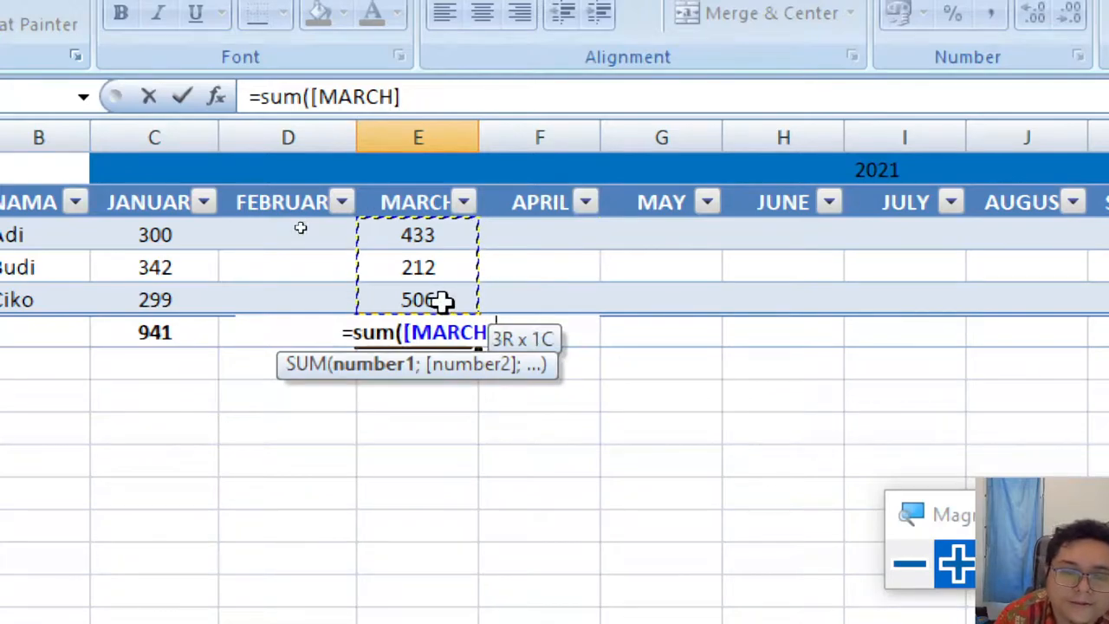
mouse_move(442, 300)
left_mouse_down()
mouse_move(440, 250)
mouse_move(450, 304)
left_mouse_up()
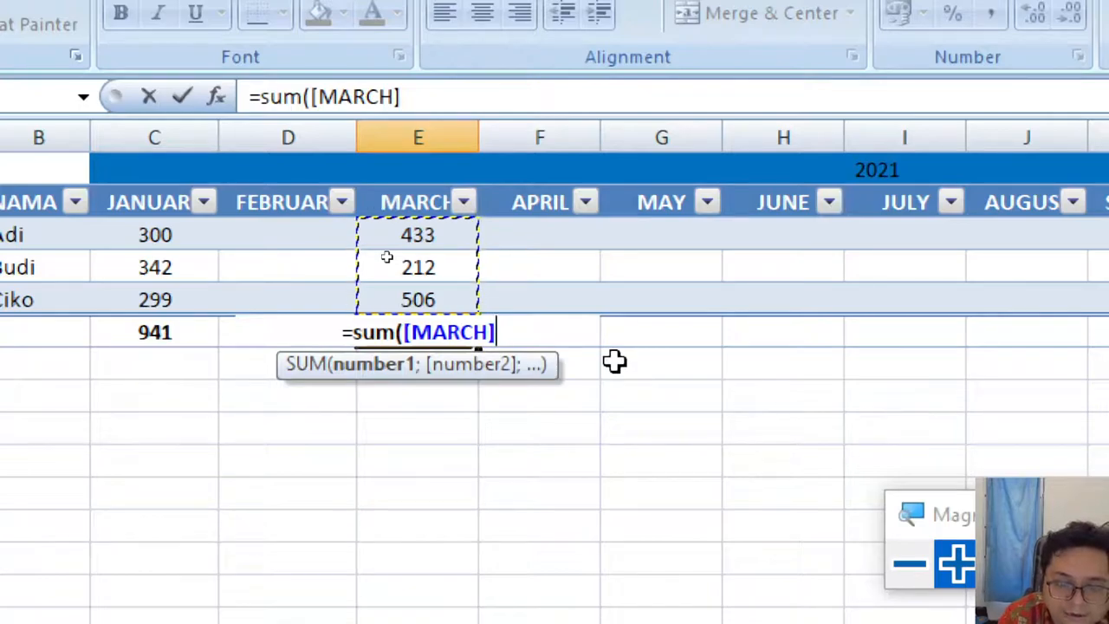
type(")")
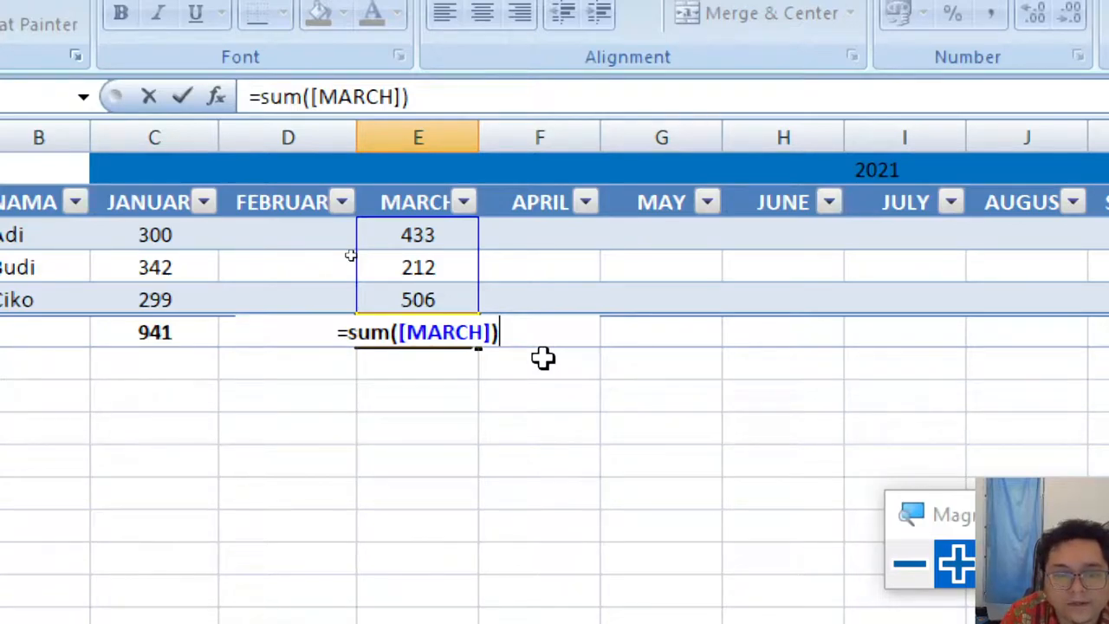
key("Return")
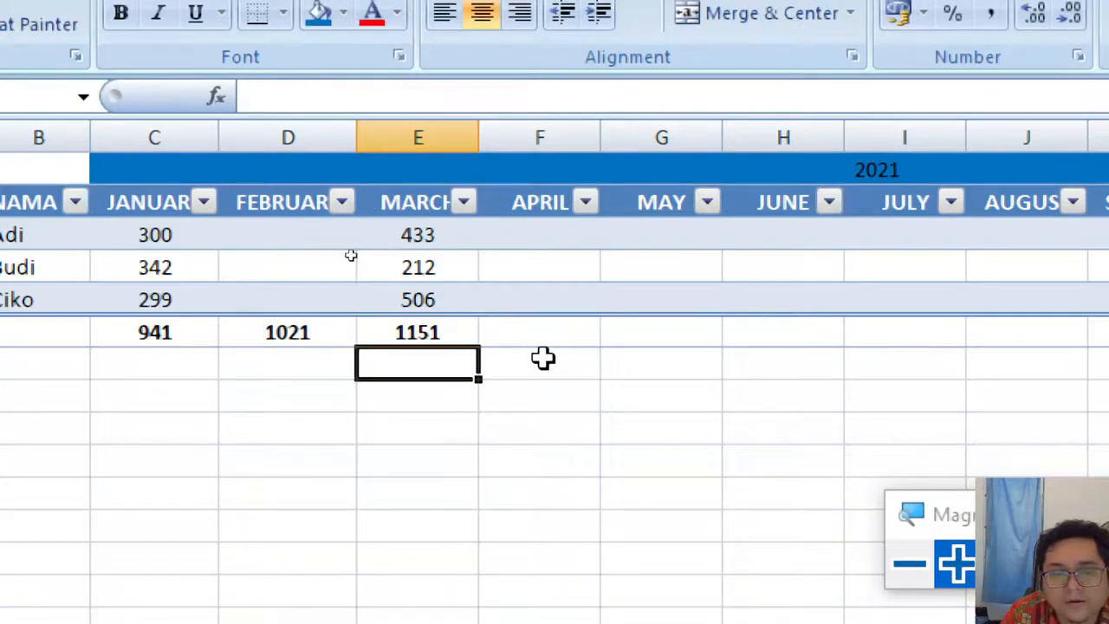
Compare the column reference in the March total formula in E6 with the column header in E2.
left_click(397, 329)
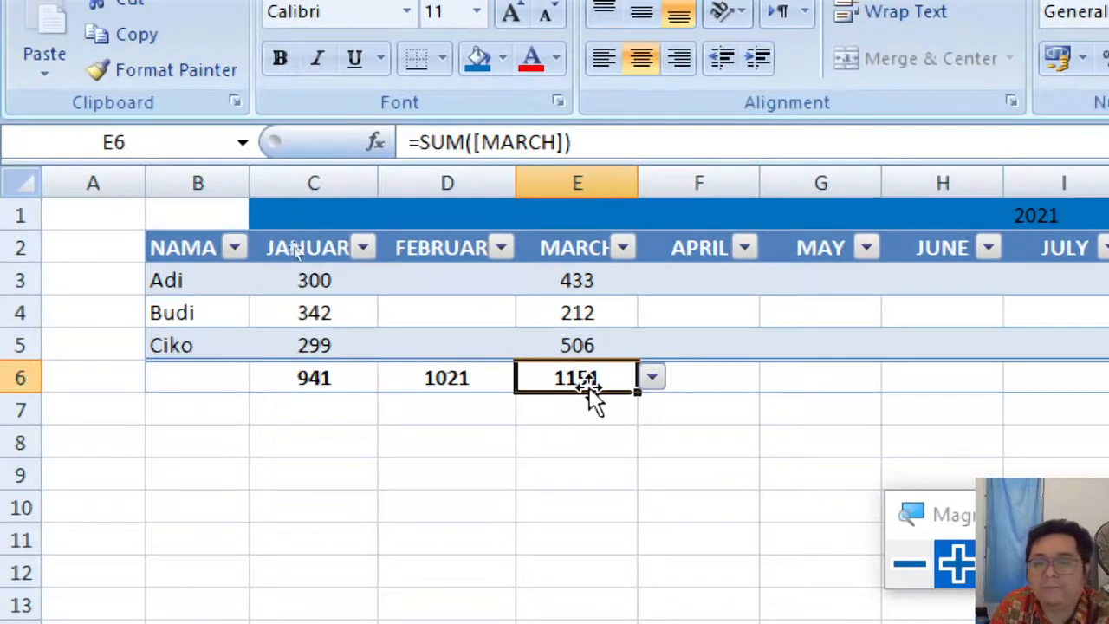
left_click(722, 375)
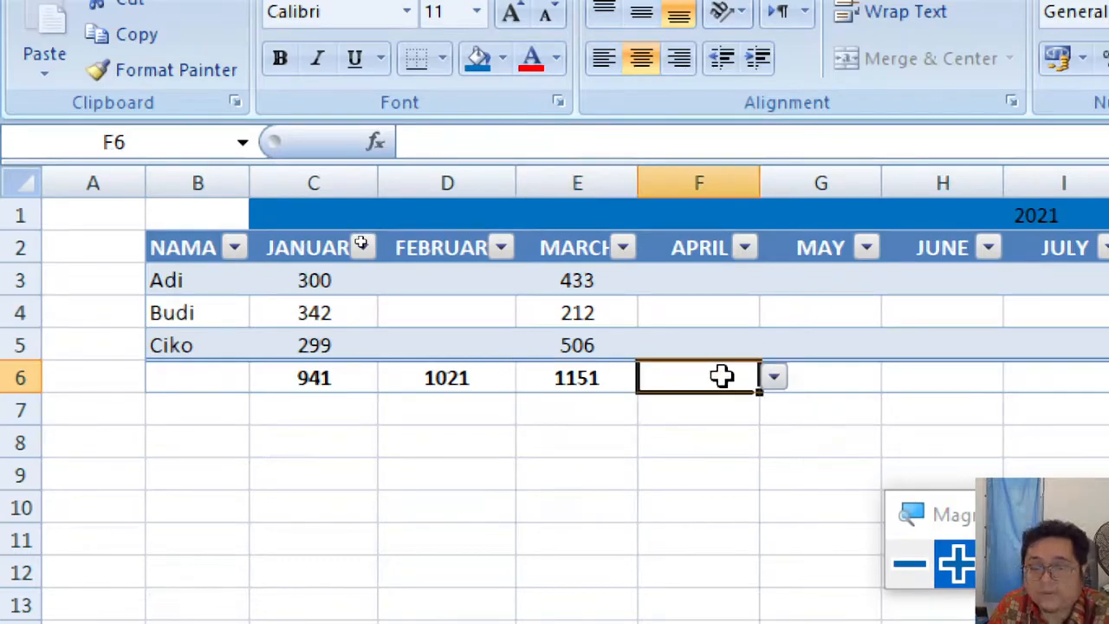
left_click(564, 379)
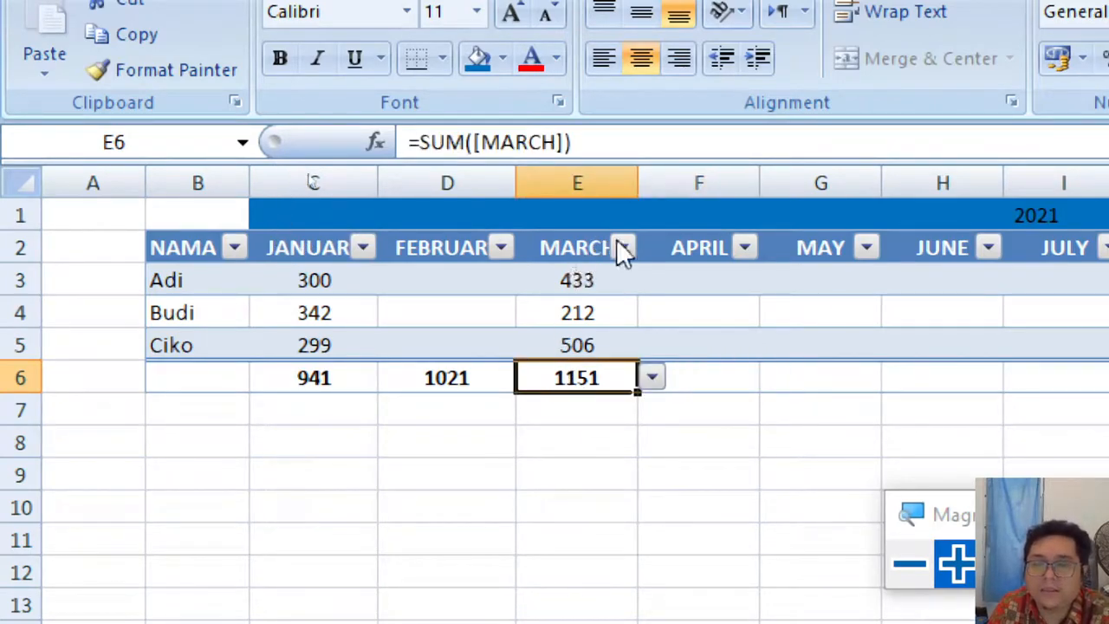
left_click(582, 249)
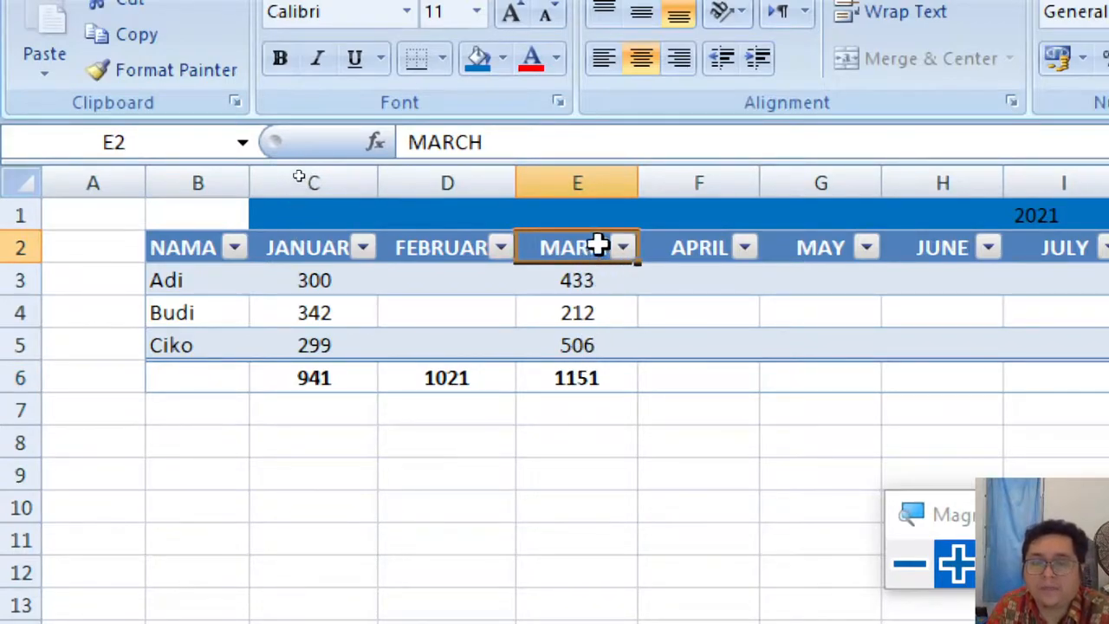
left_click(579, 376)
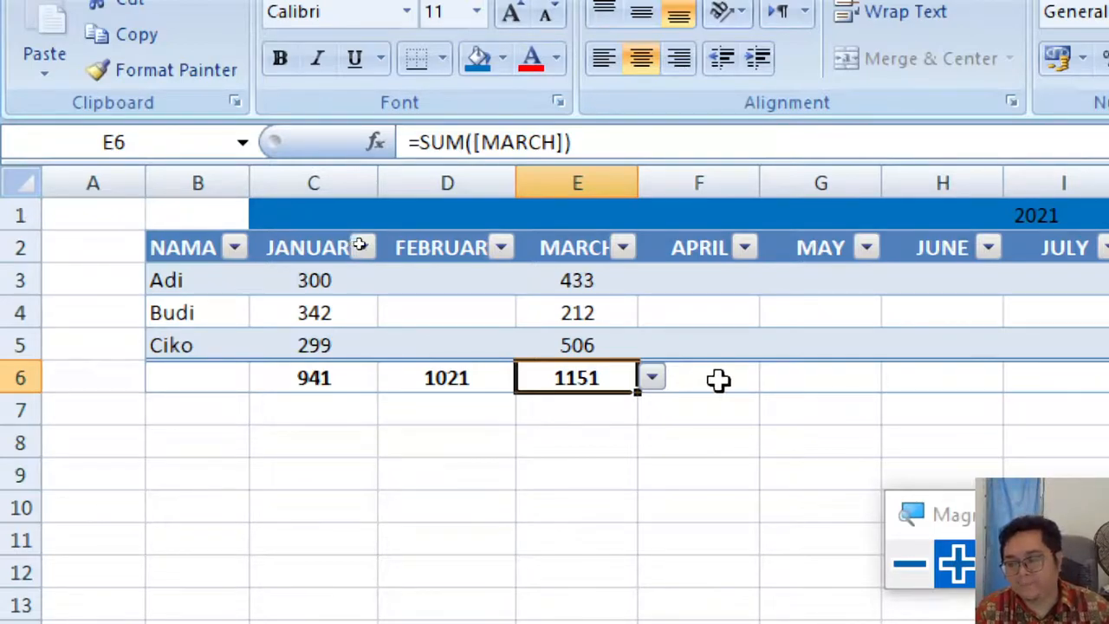
Add a TOTAL column header in cell O2, directly beside the December header.
left_click(723, 379)
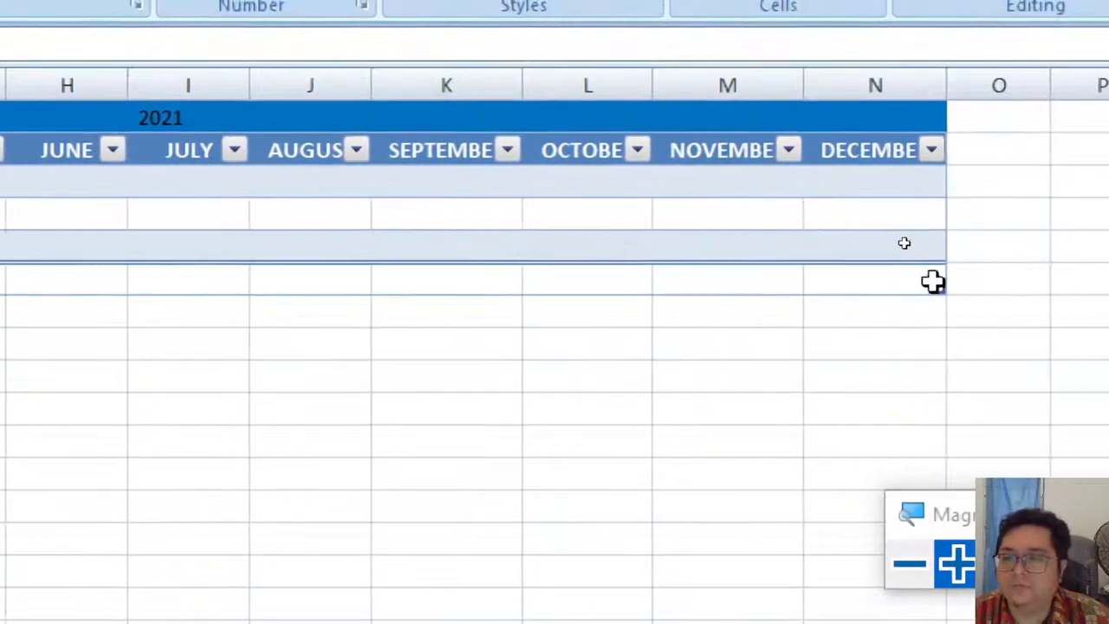
left_click(1013, 146)
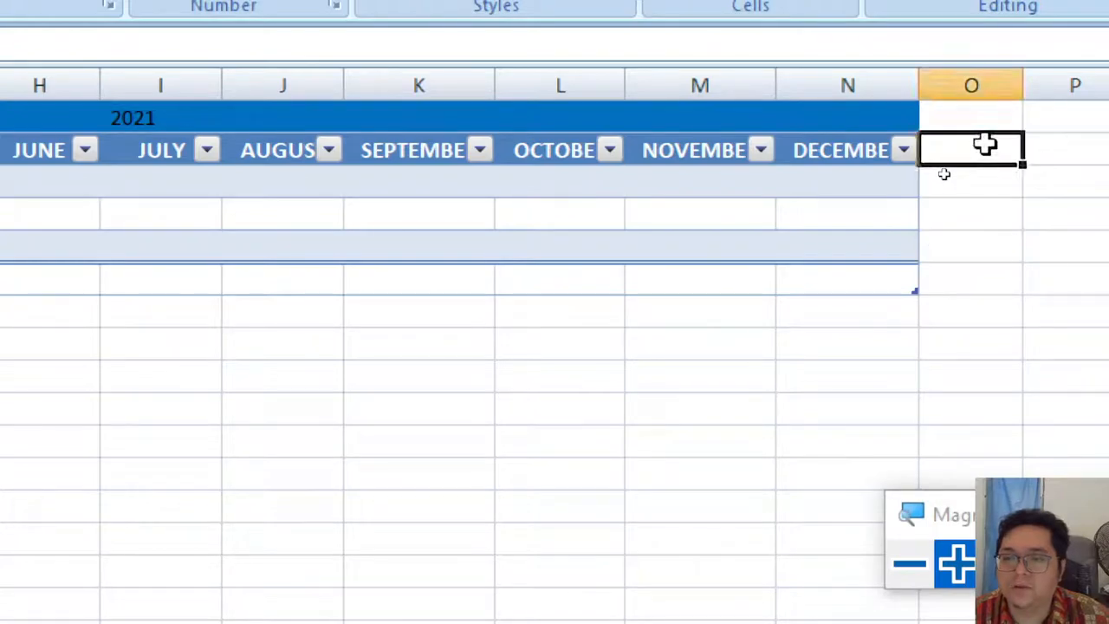
type("TOTAL")
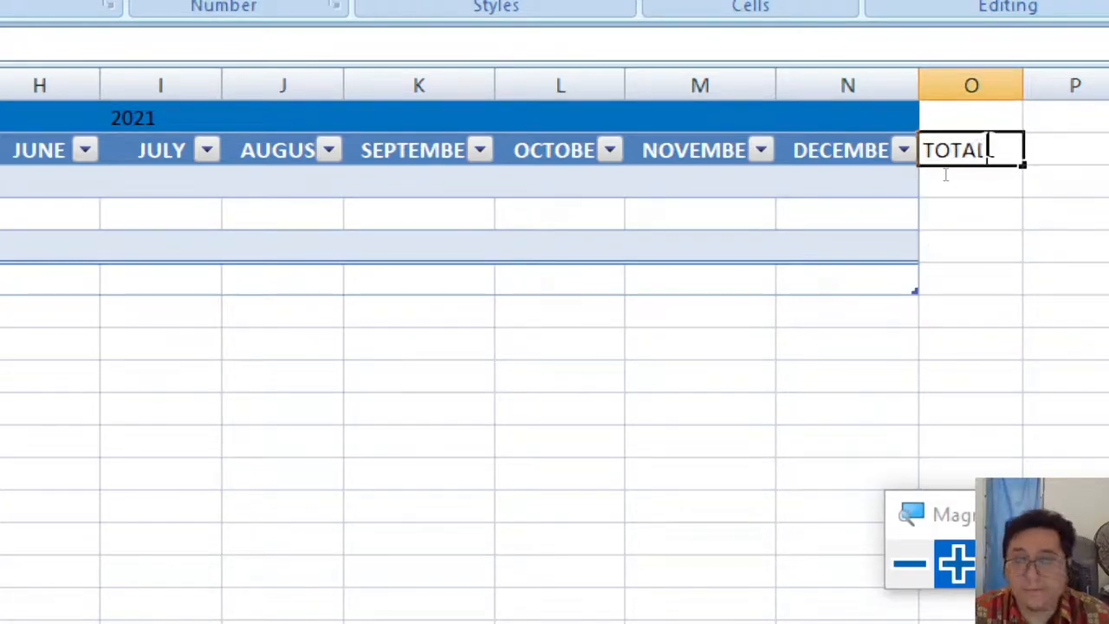
Sum all January to March data in total cell O6 with the formula =SUM(Table1[[JANUARY]:[MARCH]]).
left_click(960, 280)
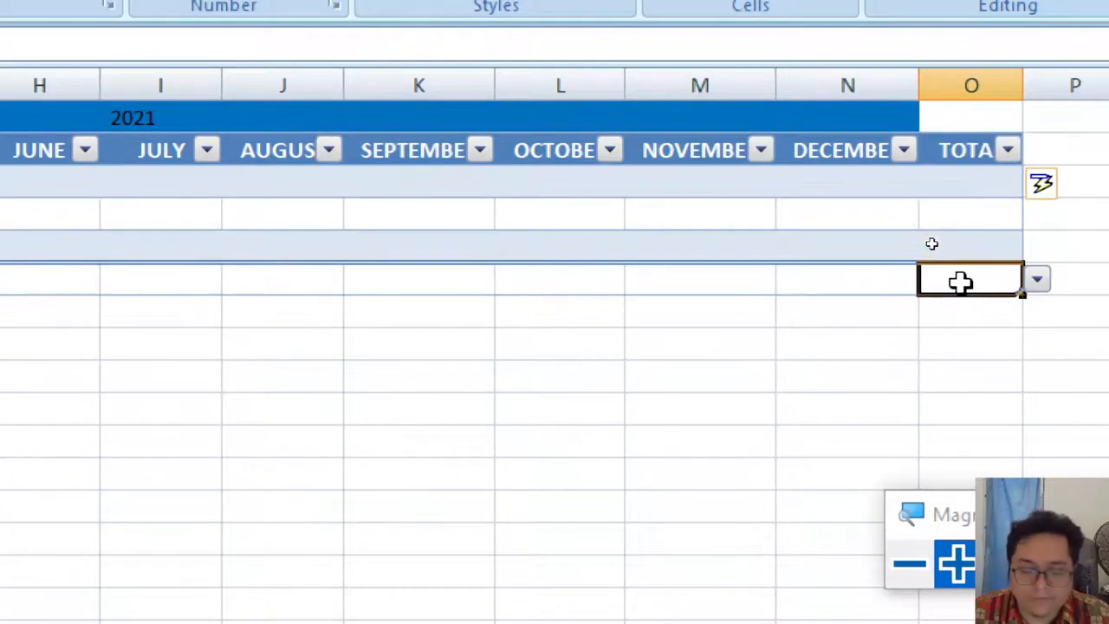
type("=")
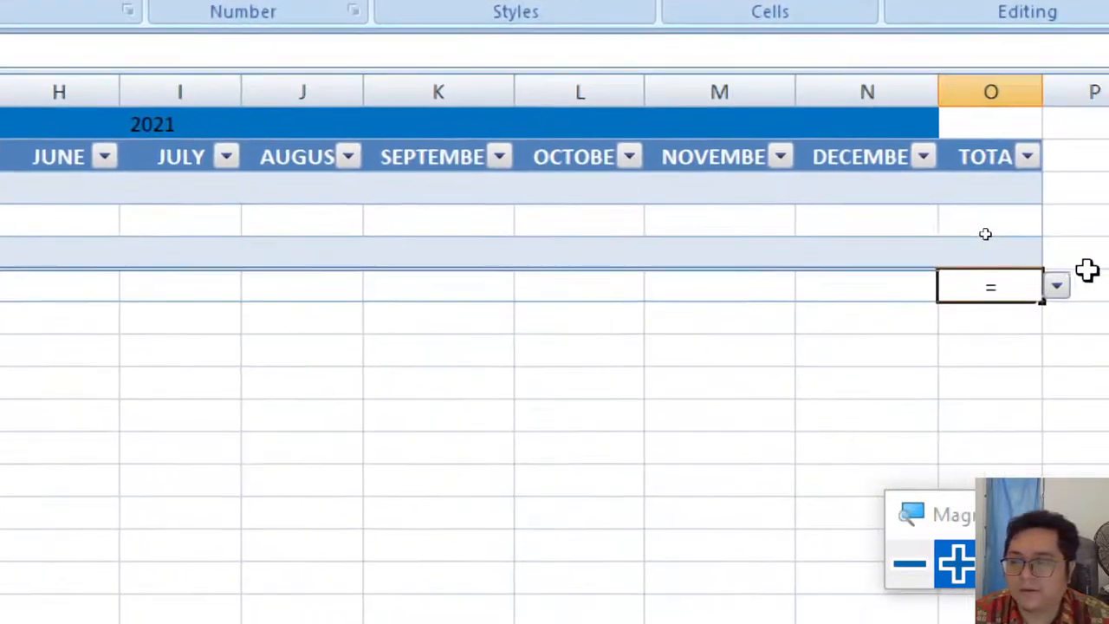
type("sum(")
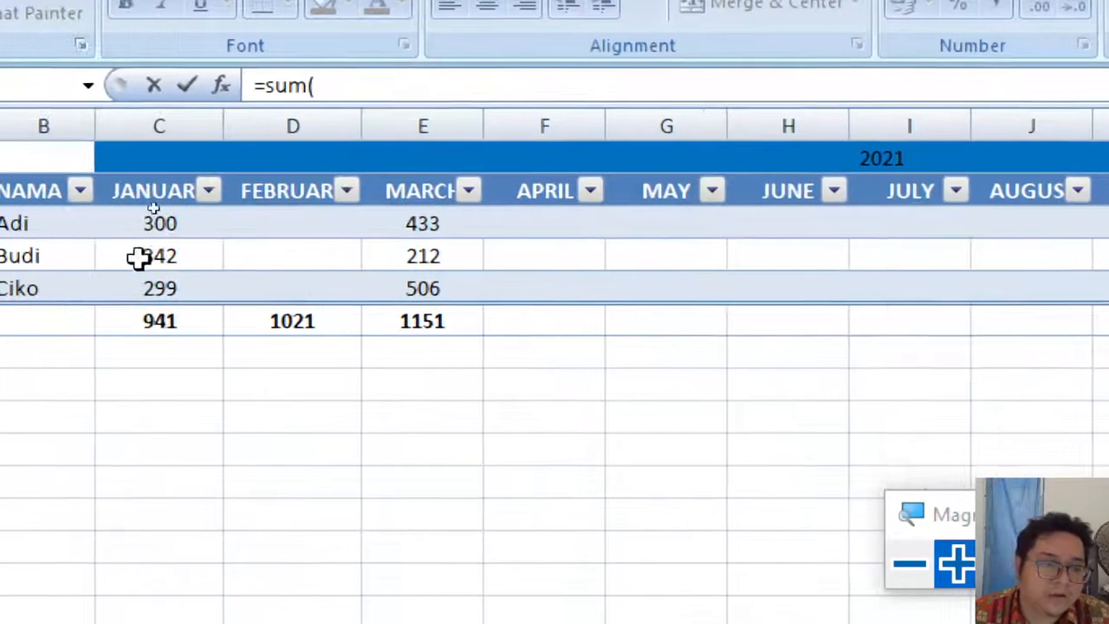
left_click_drag(154, 218, 396, 289)
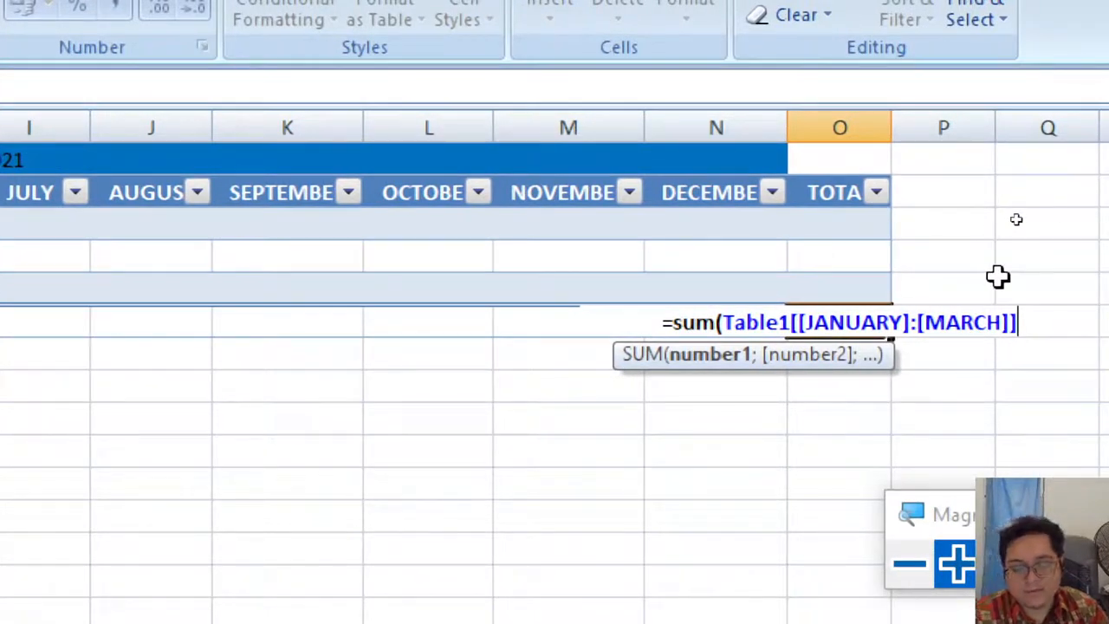
type(")")
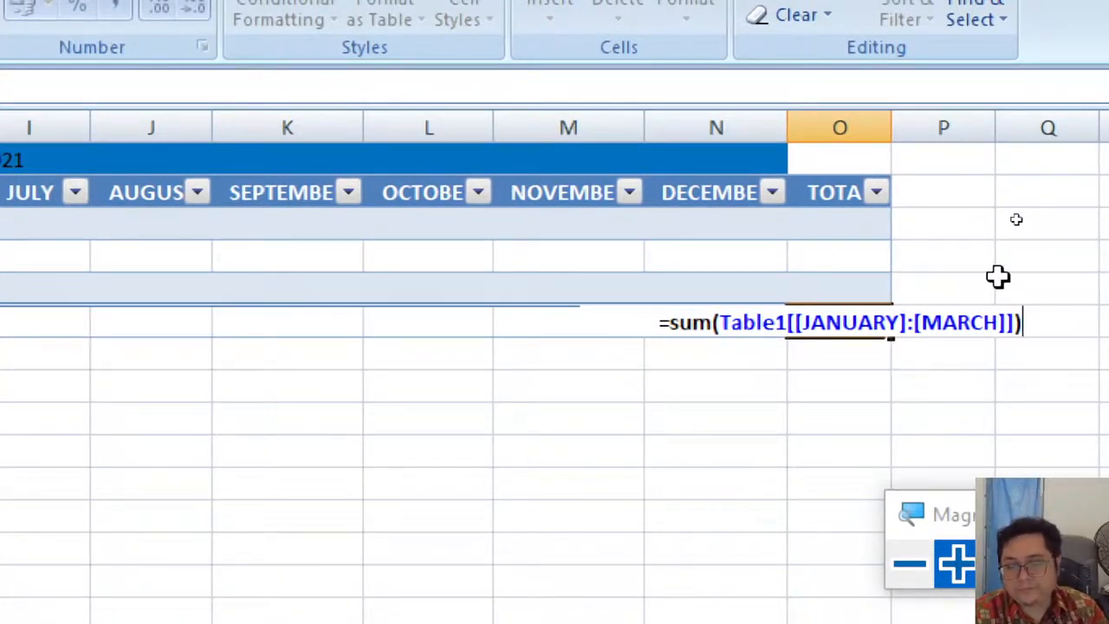
key("Return")
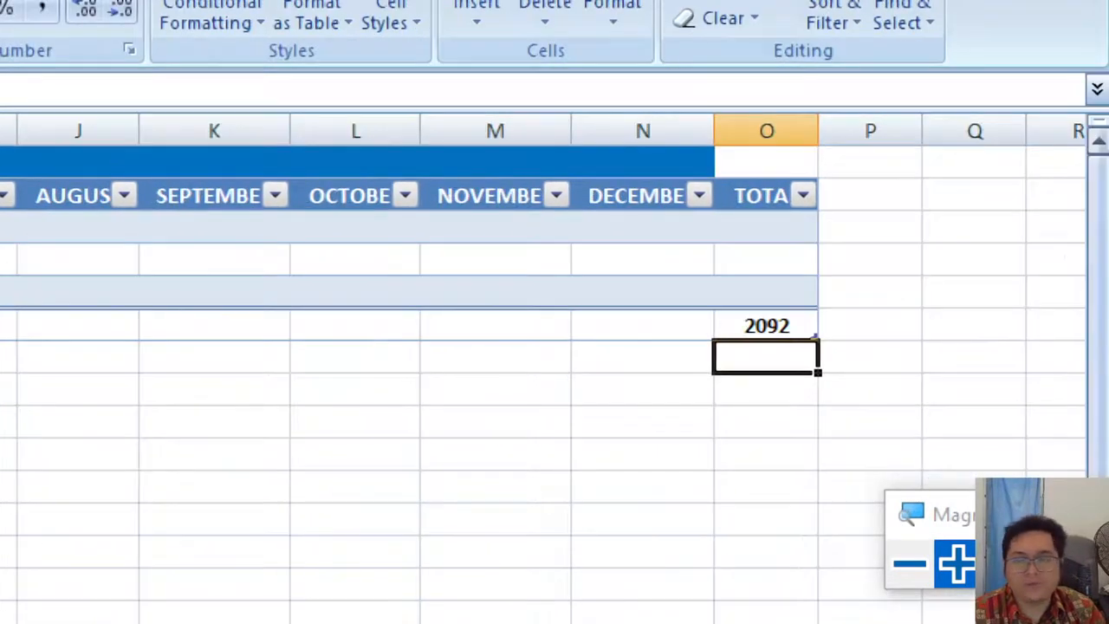
Extend the total formula in O6 to end at the December column: =SUM(Table1[[JANUARY]:[DECEMBER]]).
left_click(780, 326)
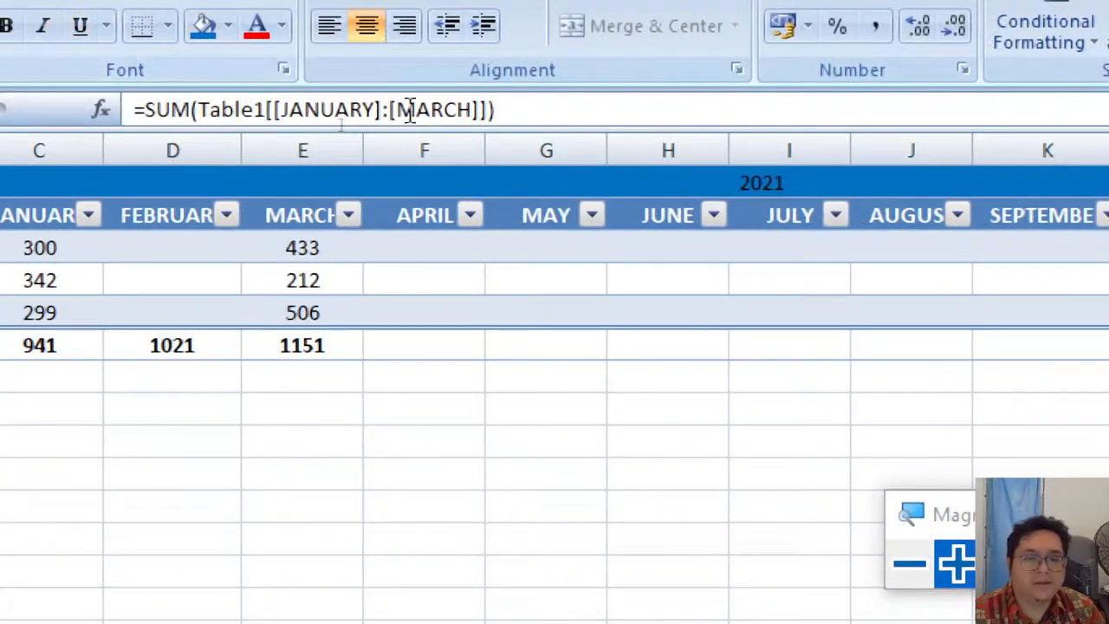
left_click_drag(396, 110, 473, 111)
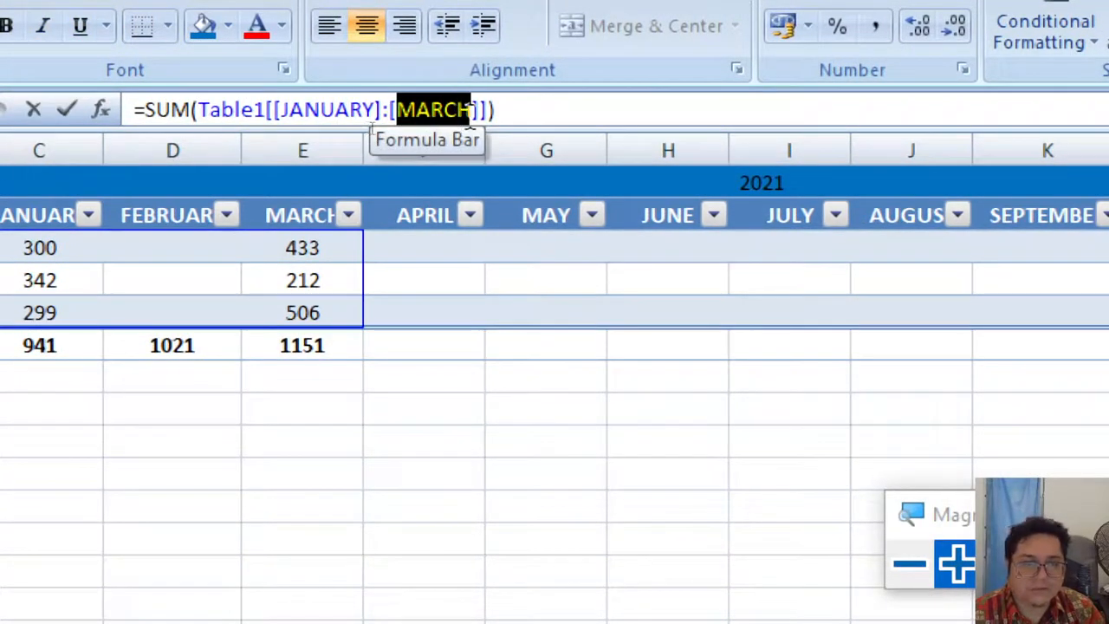
type("DECEM")
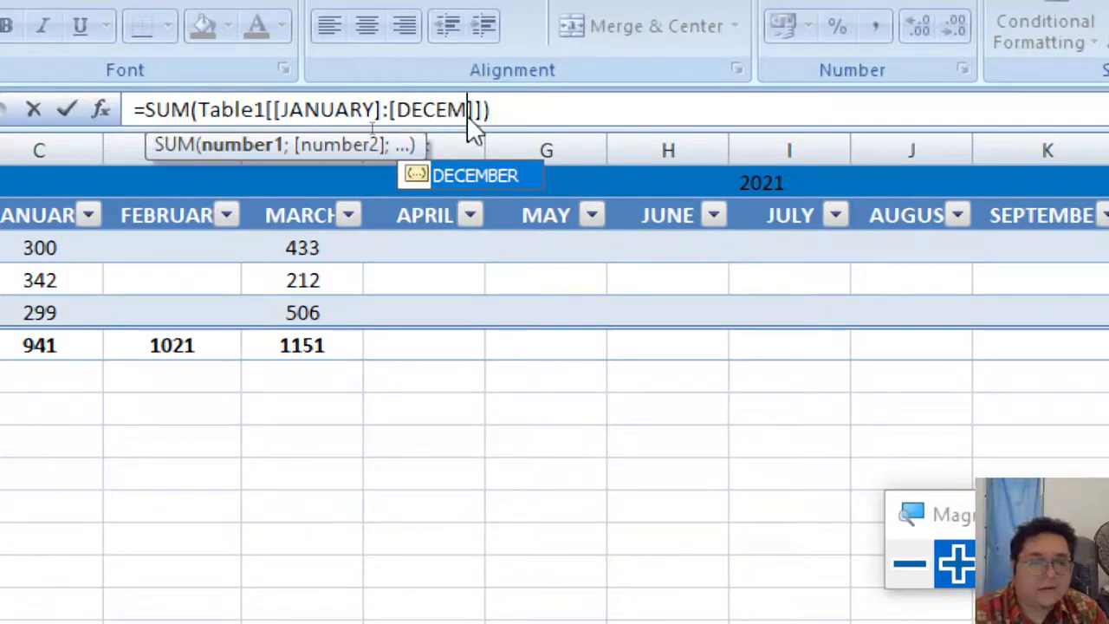
double_click(500, 177)
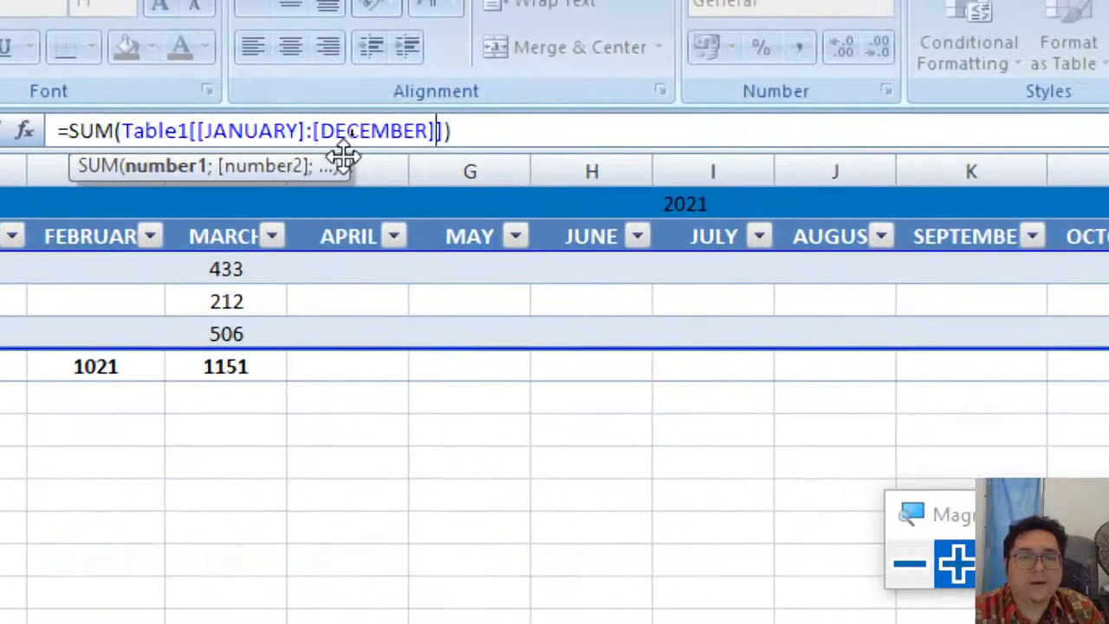
Review the table name and the January and December column references in the O6 formula, and commit the formula.
left_click_drag(429, 130, 308, 131)
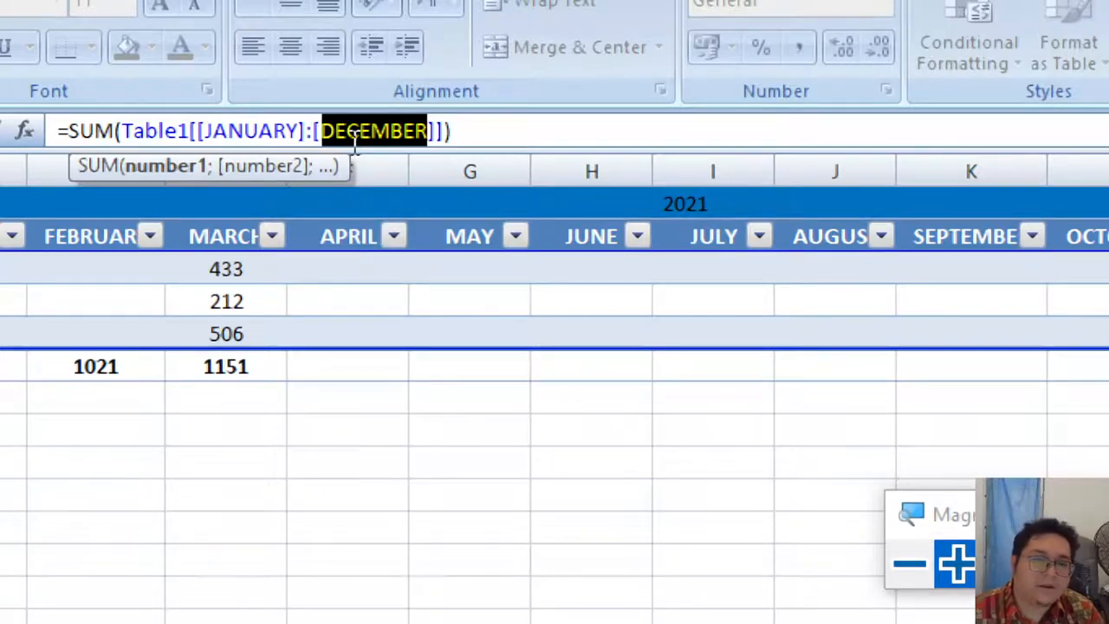
left_click_drag(313, 130, 434, 130)
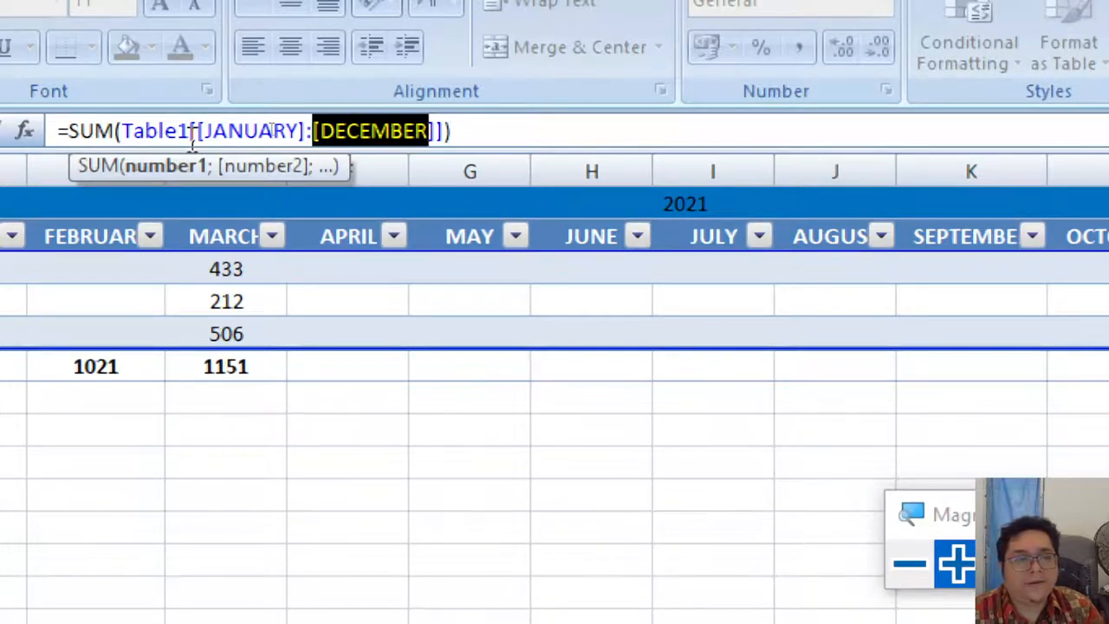
left_click_drag(198, 130, 248, 134)
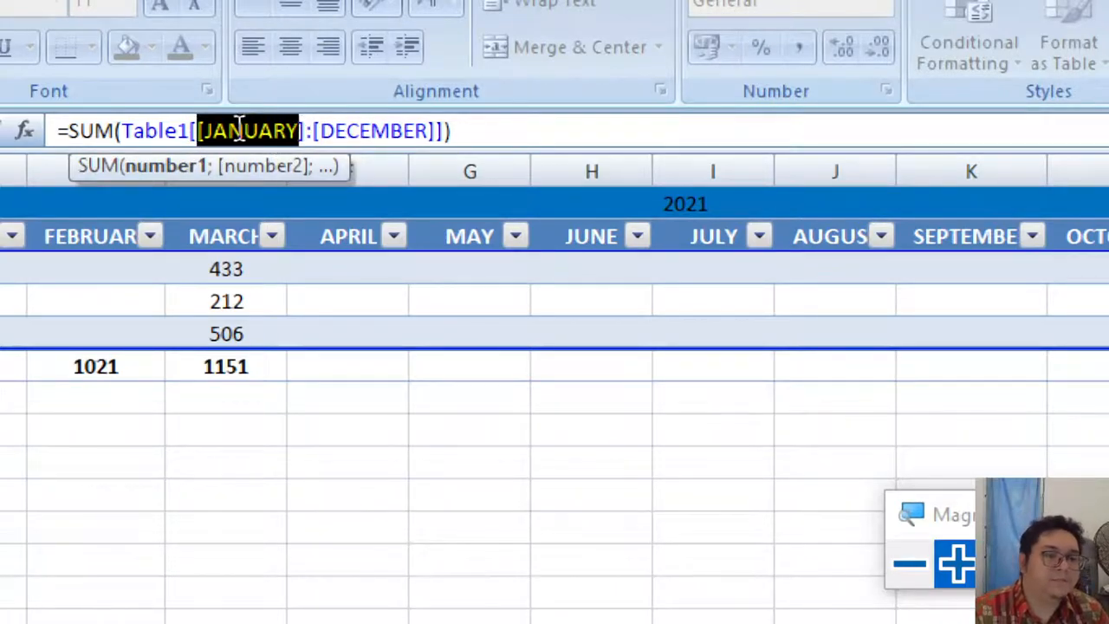
left_click(229, 130)
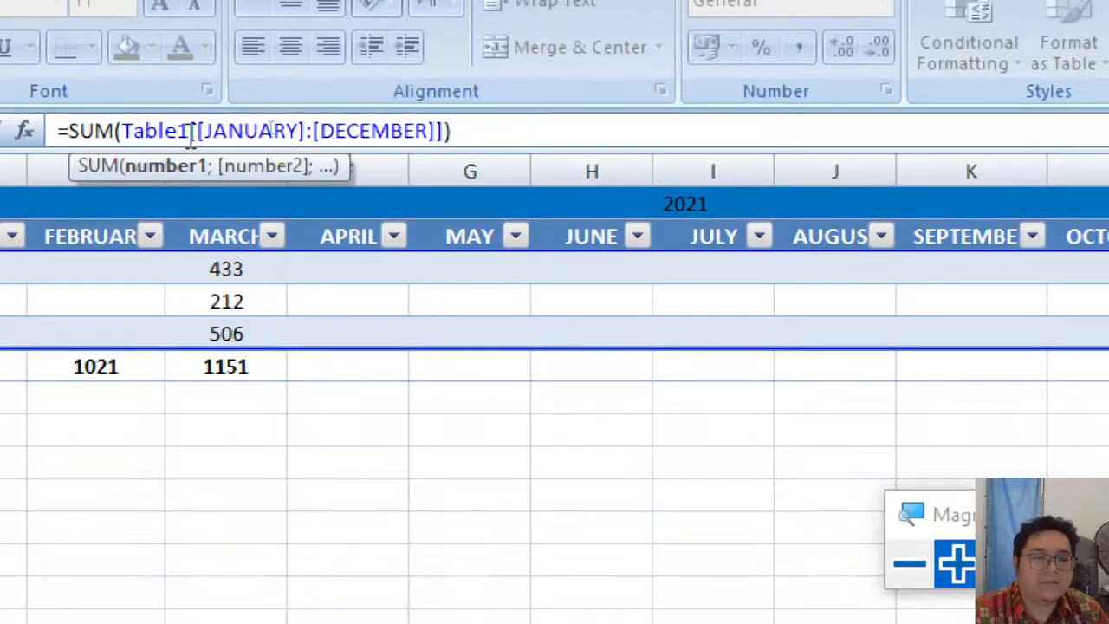
left_click_drag(189, 132, 444, 139)
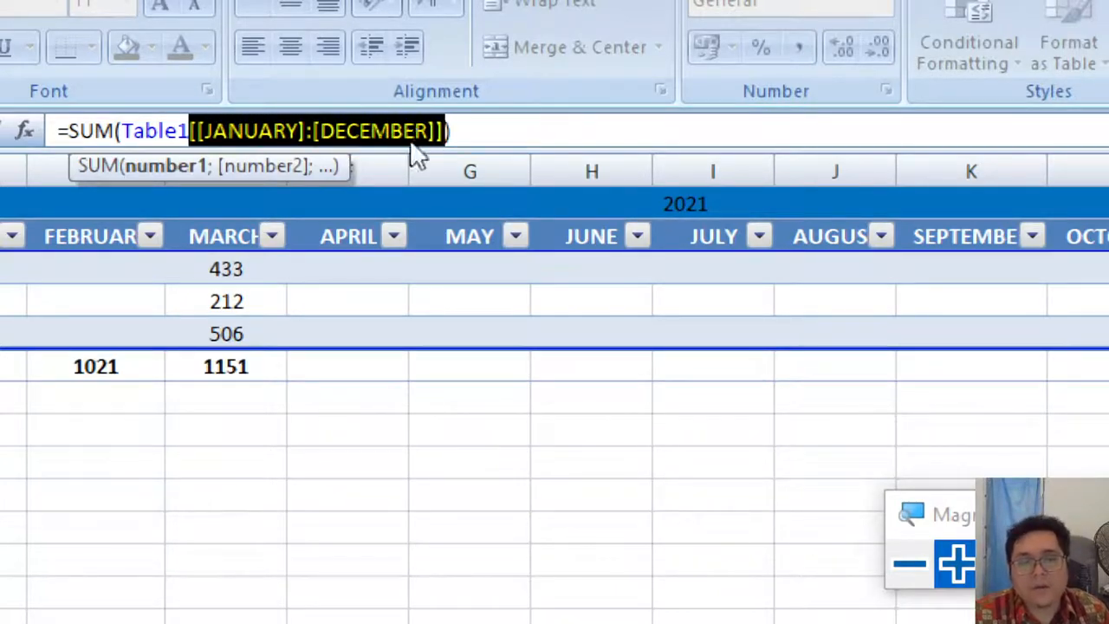
mouse_move(179, 131)
left_mouse_down()
mouse_move(121, 131)
mouse_move(189, 131)
left_mouse_up()
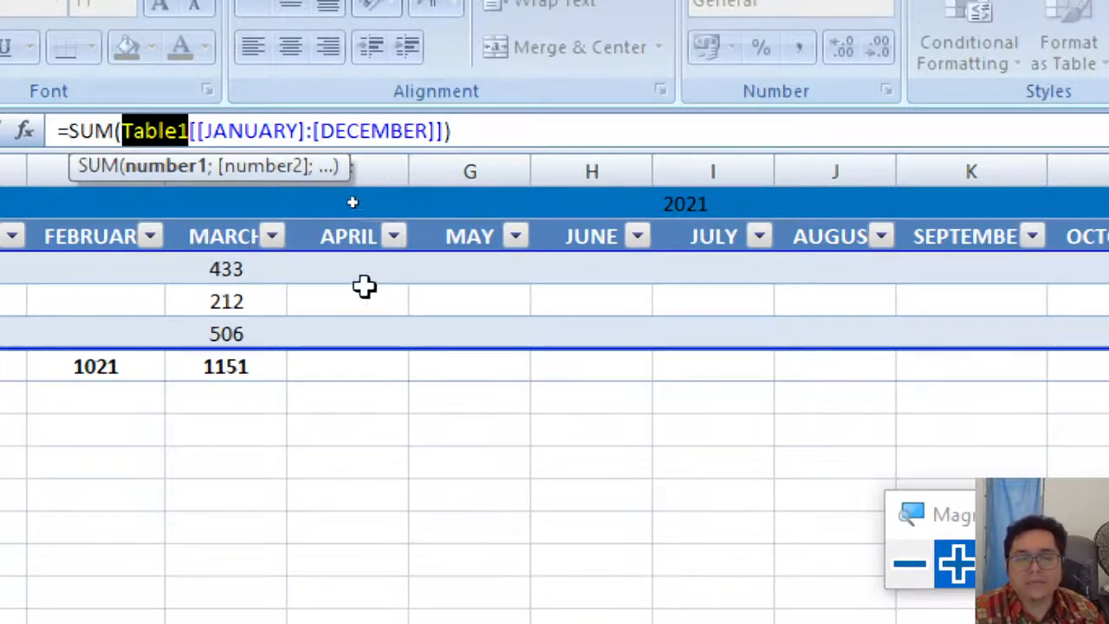
left_click(518, 131)
key("Return")
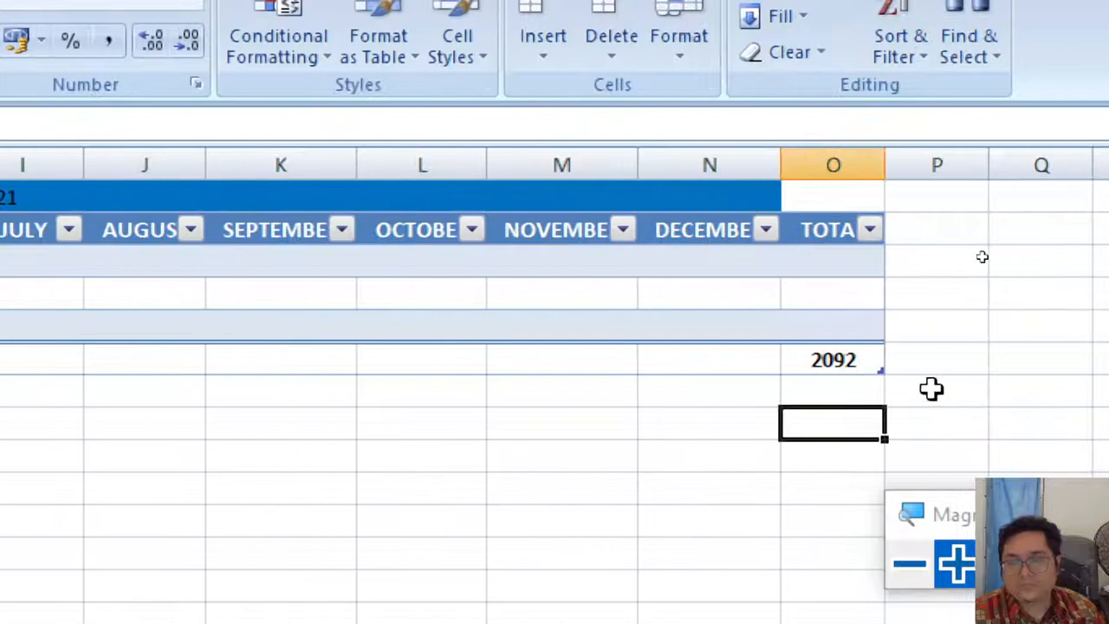
left_click(866, 358)
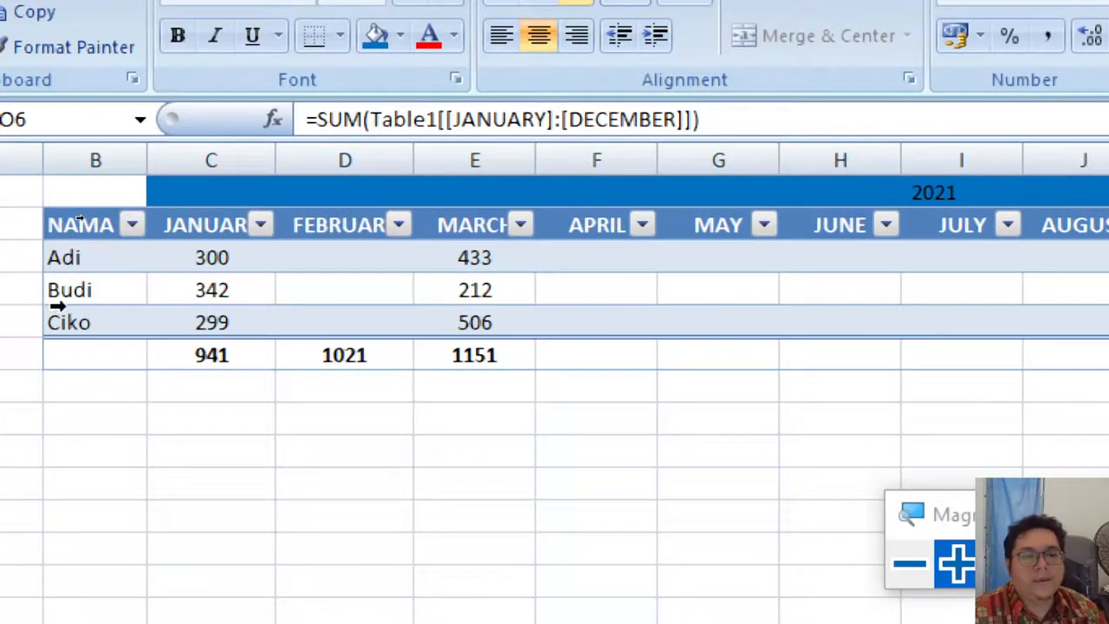
Try pasting a regular copy of the names, January to March data and totals (B3:E6) at B9.
left_click(78, 223)
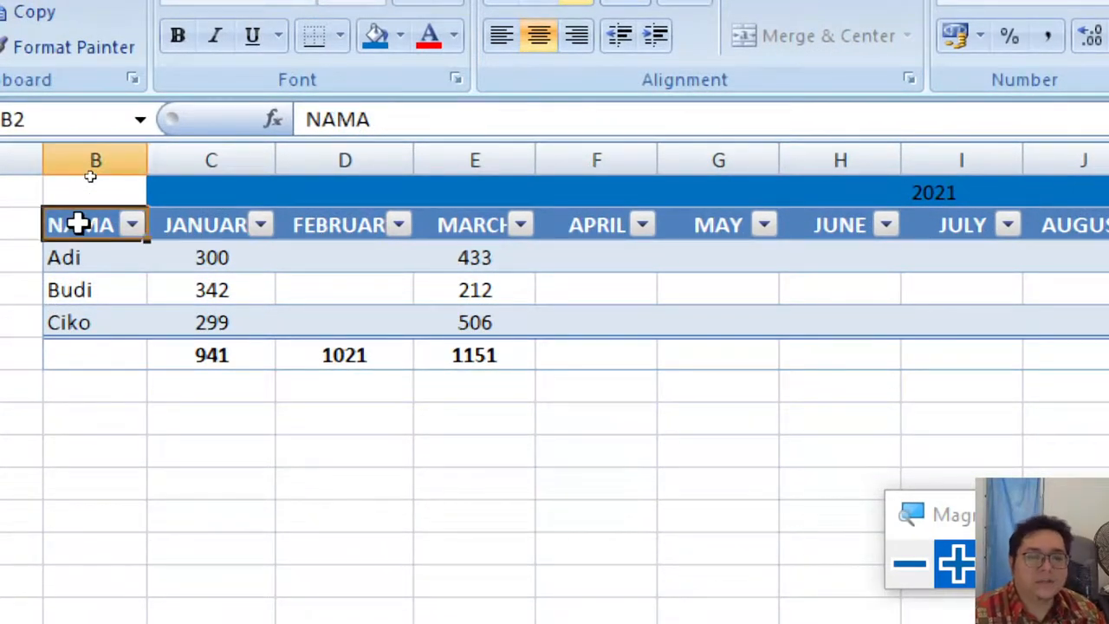
left_click(102, 266)
left_click_drag(102, 266, 533, 363)
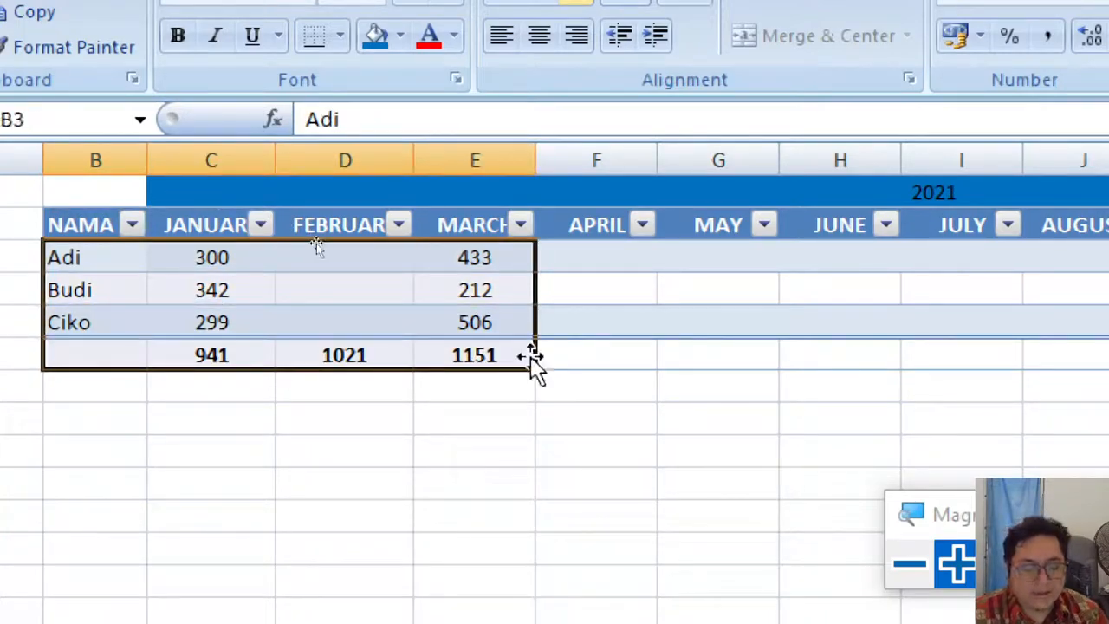
key("ctrl+c")
left_click(94, 446)
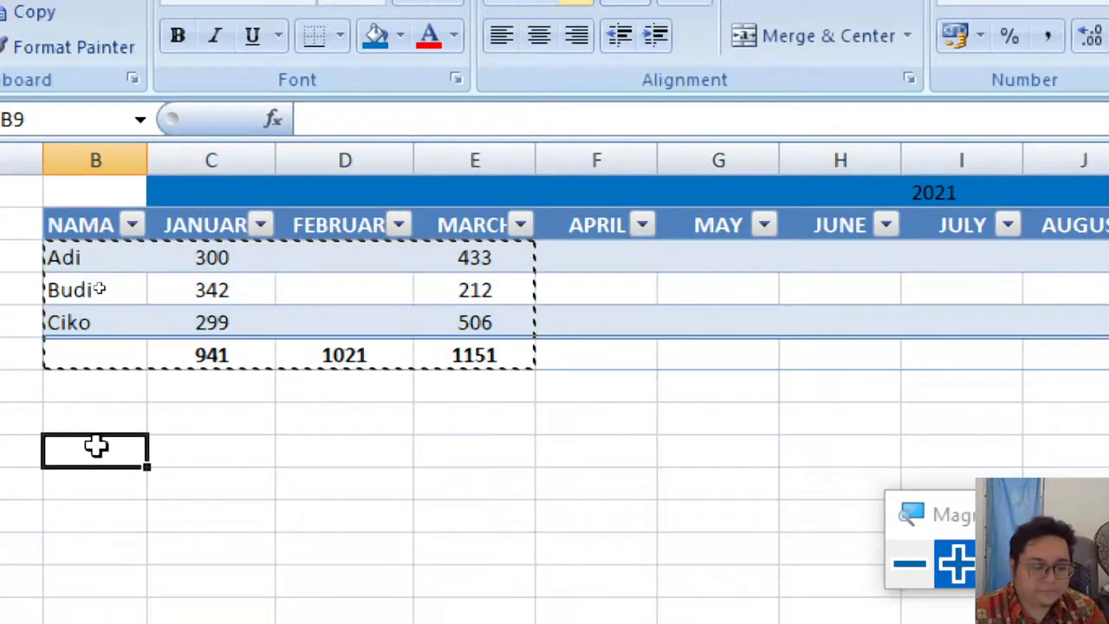
key("ctrl+v")
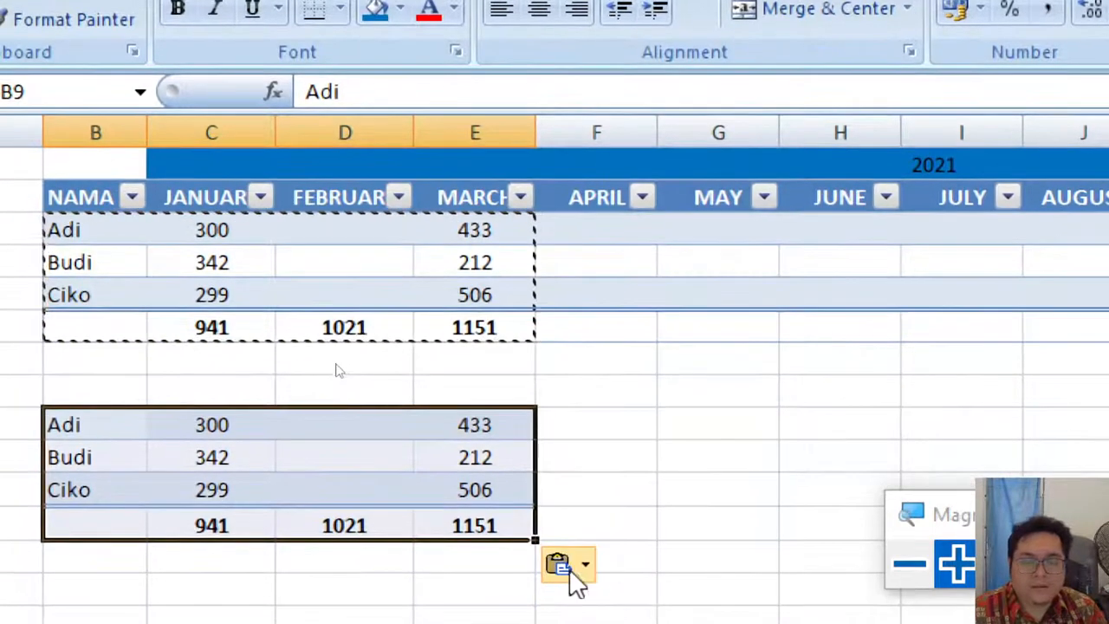
left_click(565, 593)
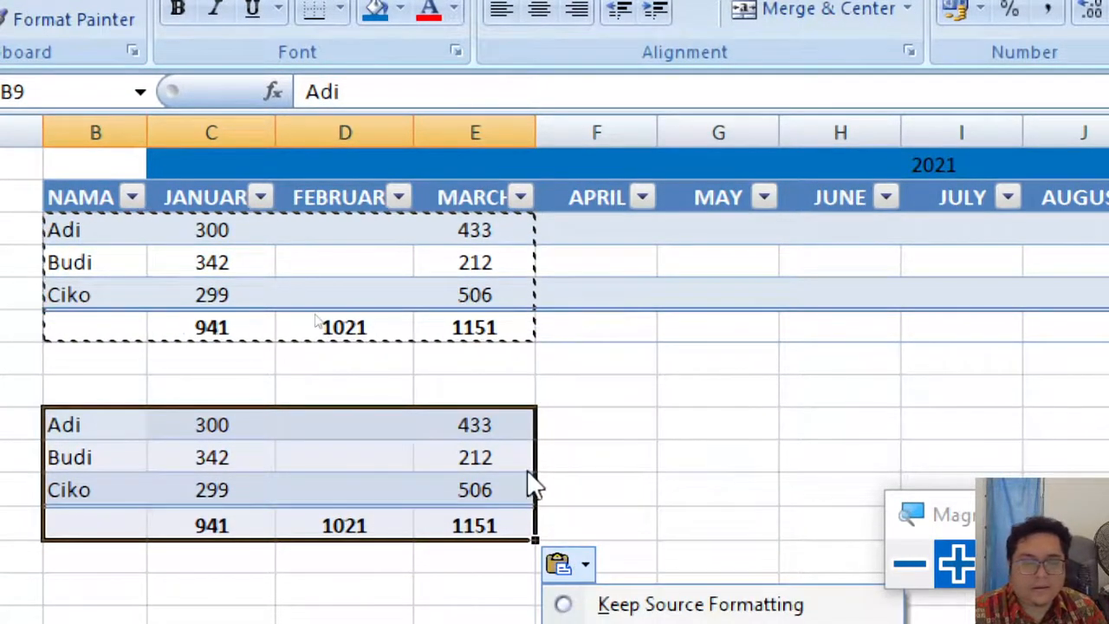
left_click(560, 426)
Copy the names and January to March data without totals (B3:E5), with B9:E11 selected as the destination.
left_click_drag(92, 220, 520, 282)
key("ctrl+c")
left_click_drag(89, 419, 487, 484)
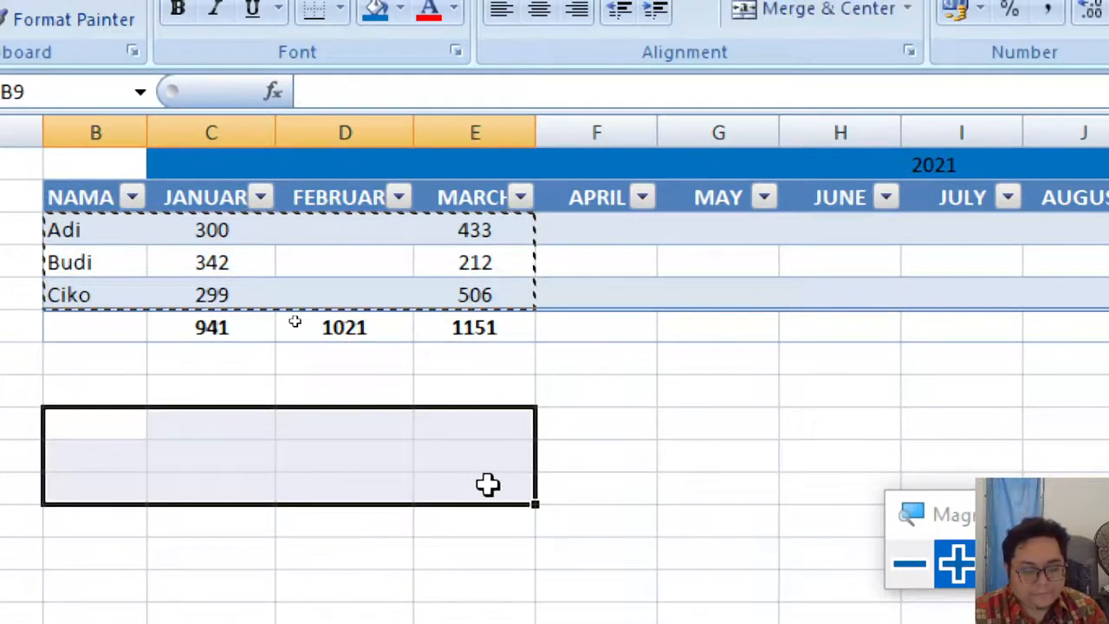
Try a regular paste of the copied rows into B9:E11, and undo it.
key("ctrl+v")
left_click(583, 532)
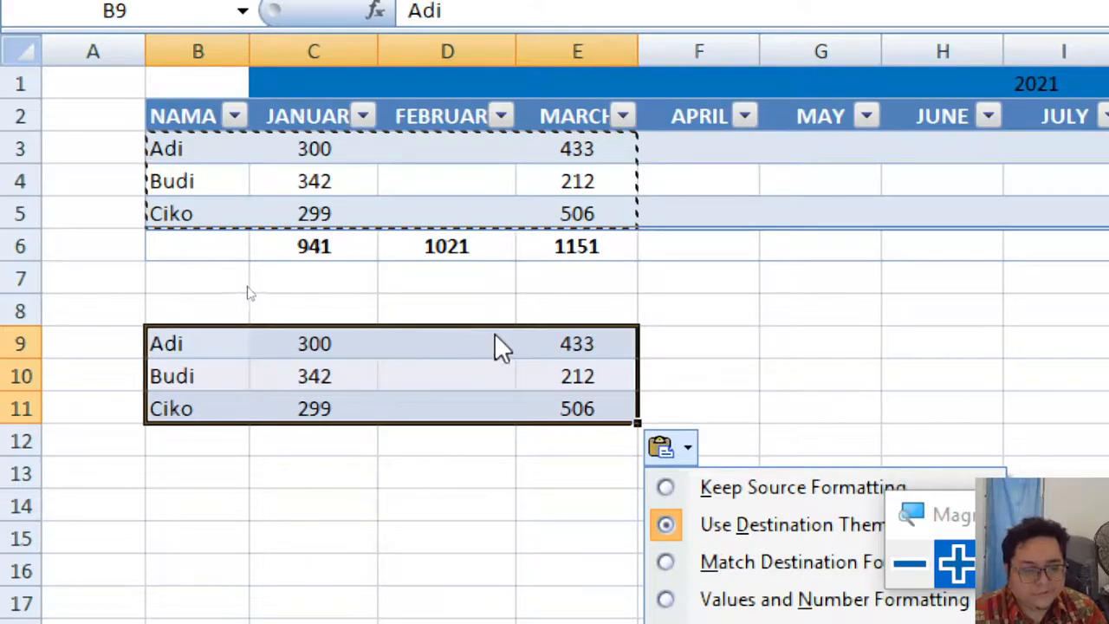
left_click(676, 308)
key("ctrl+z")
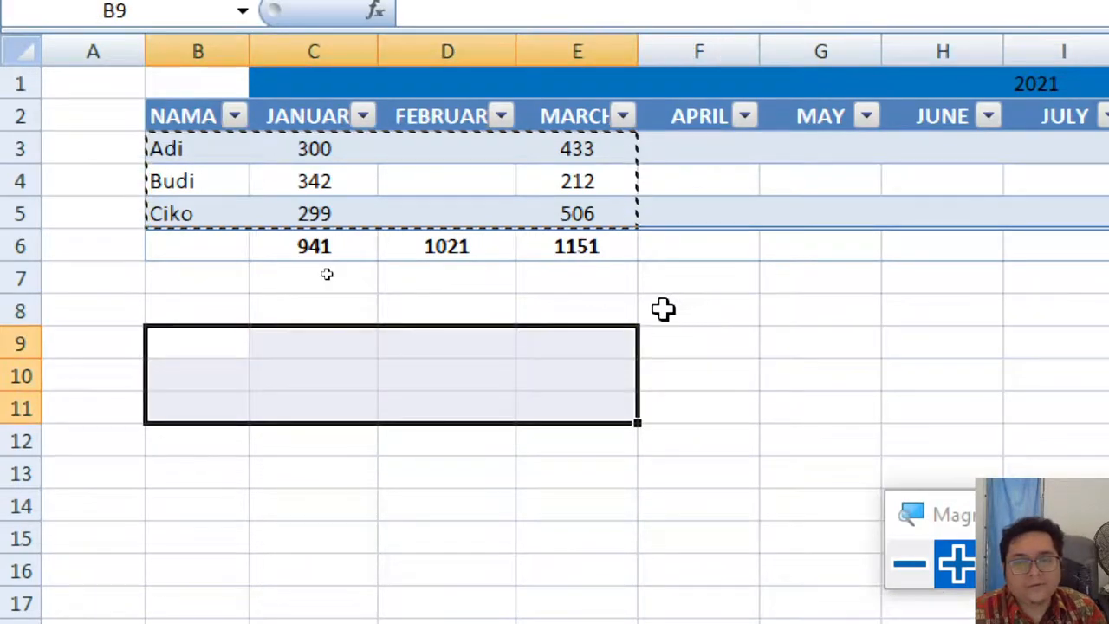
Paste the copied rows into B9:E11 as values only using Paste Special.
right_click(213, 341)
left_click(434, 469)
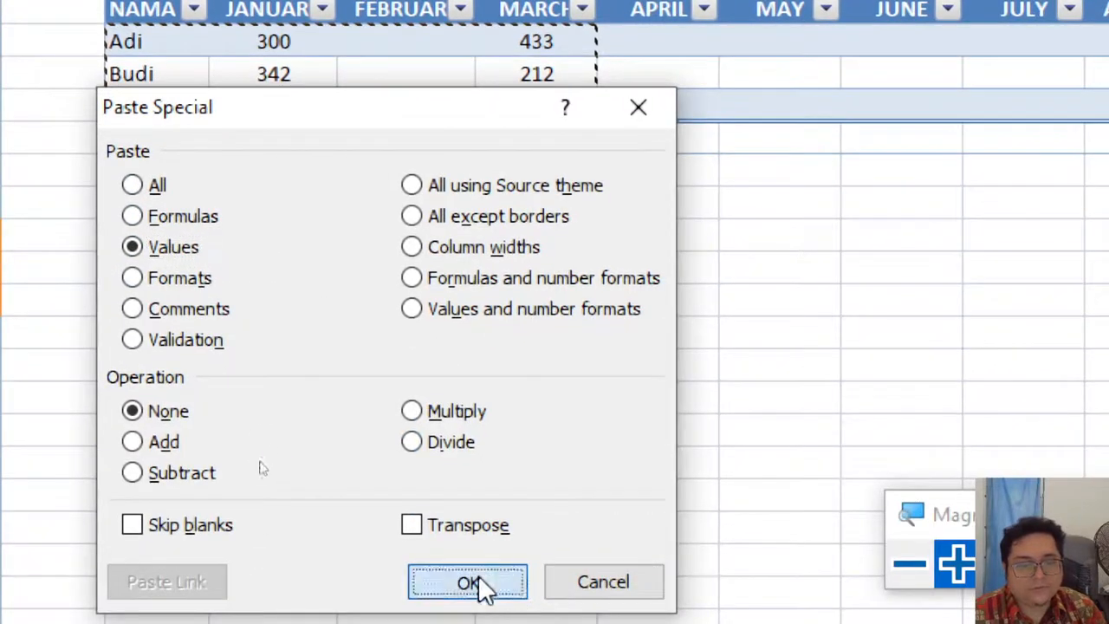
left_click(463, 579)
left_click(260, 263)
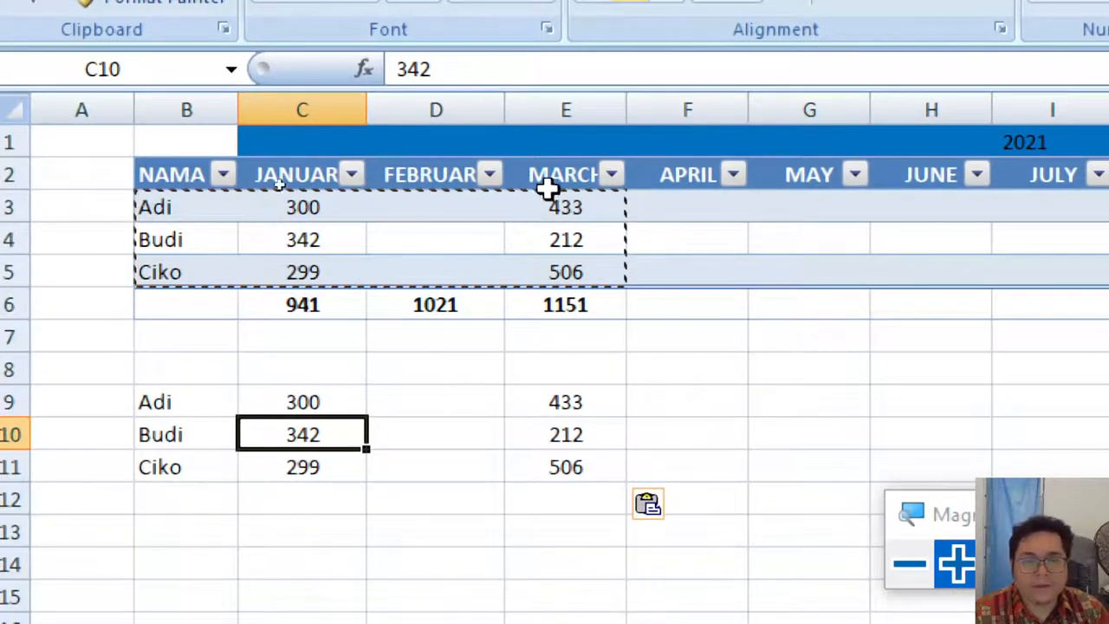
Total the copied January values in cell C12 with the formula =sum(C9:C11).
left_click(302, 501)
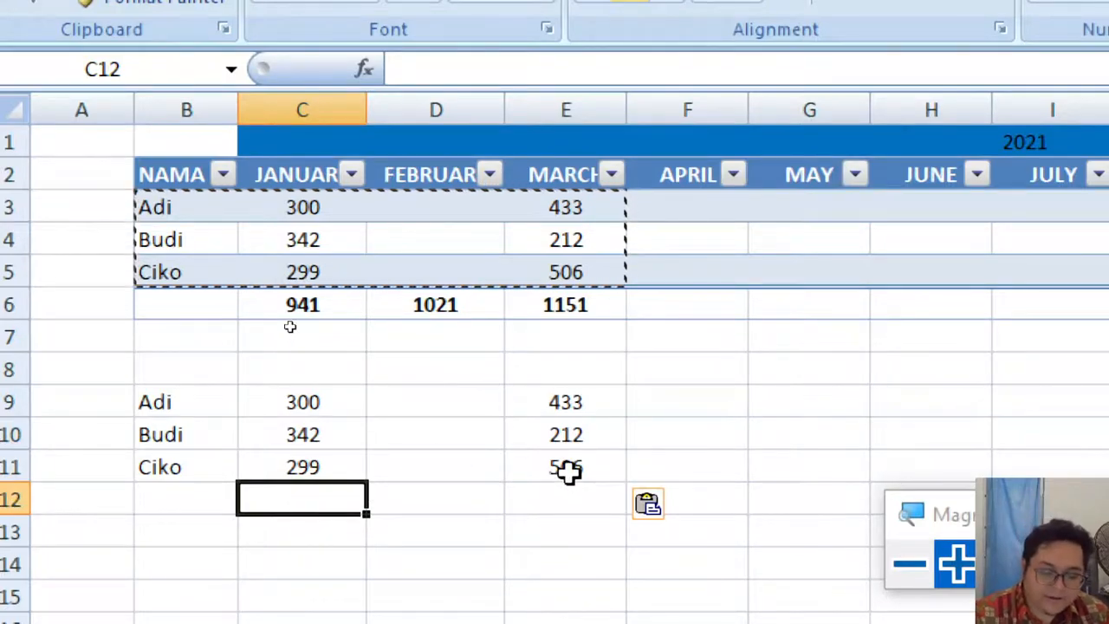
type("=")
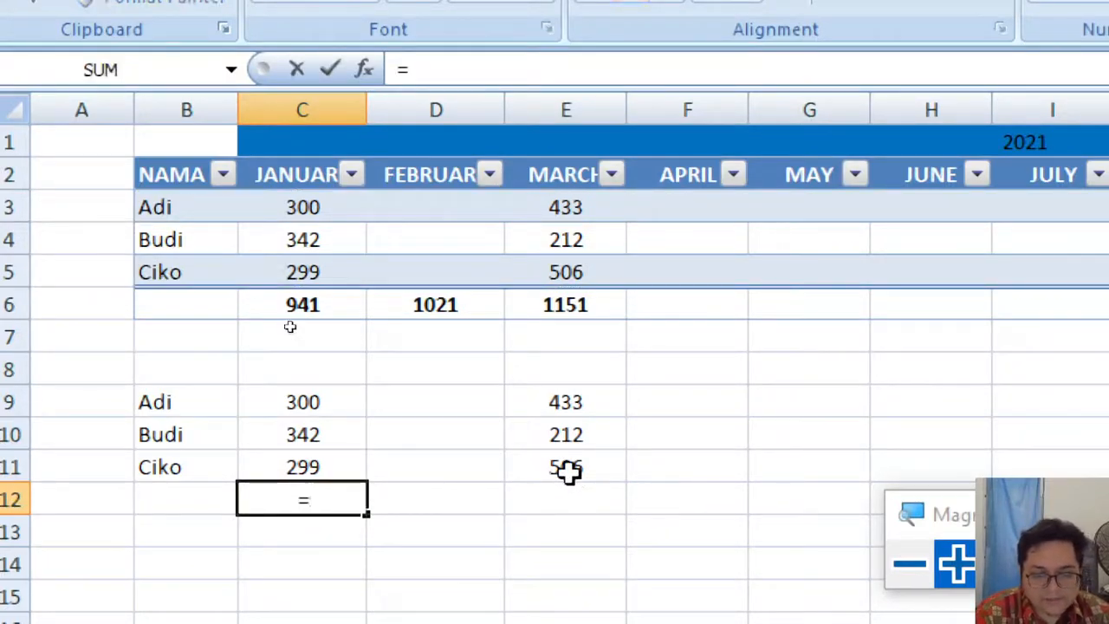
type("sum(")
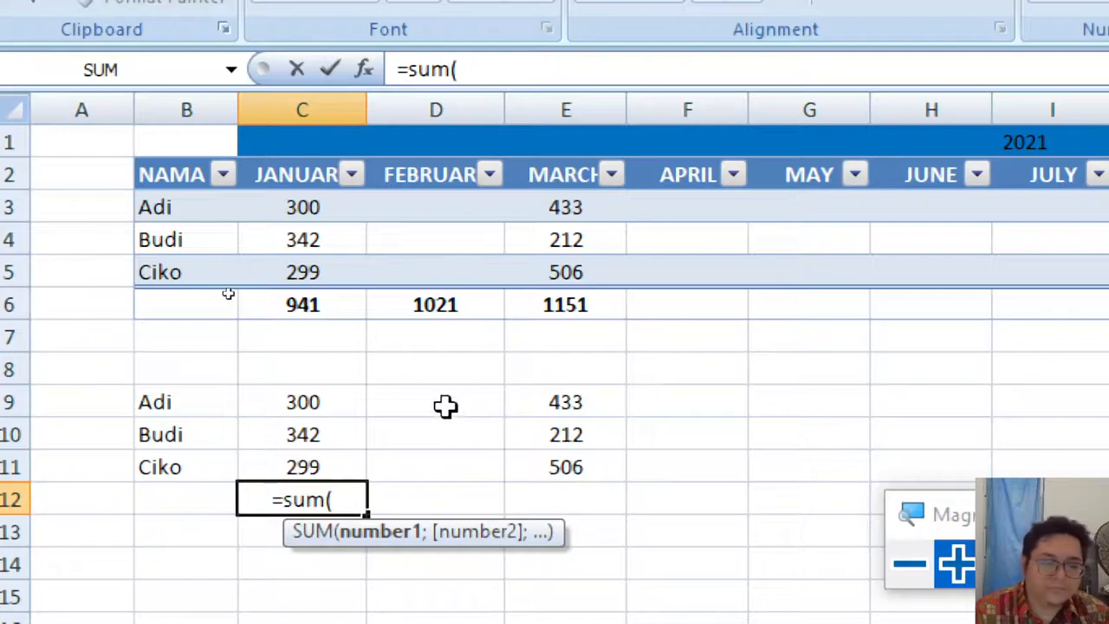
left_click(320, 407)
left_click_drag(320, 407, 307, 464)
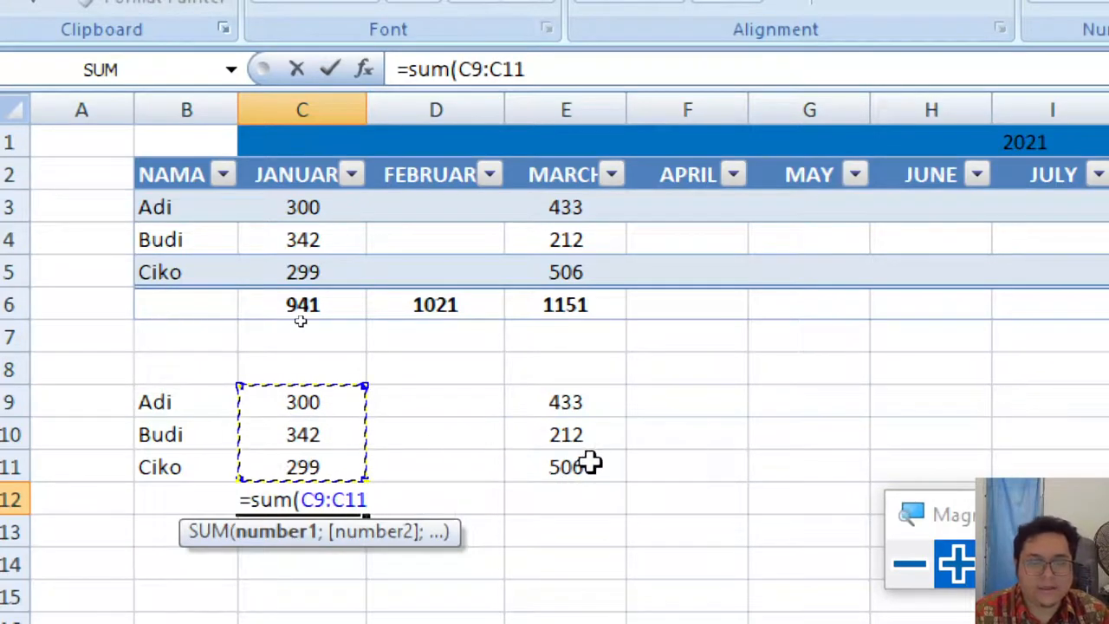
type(")")
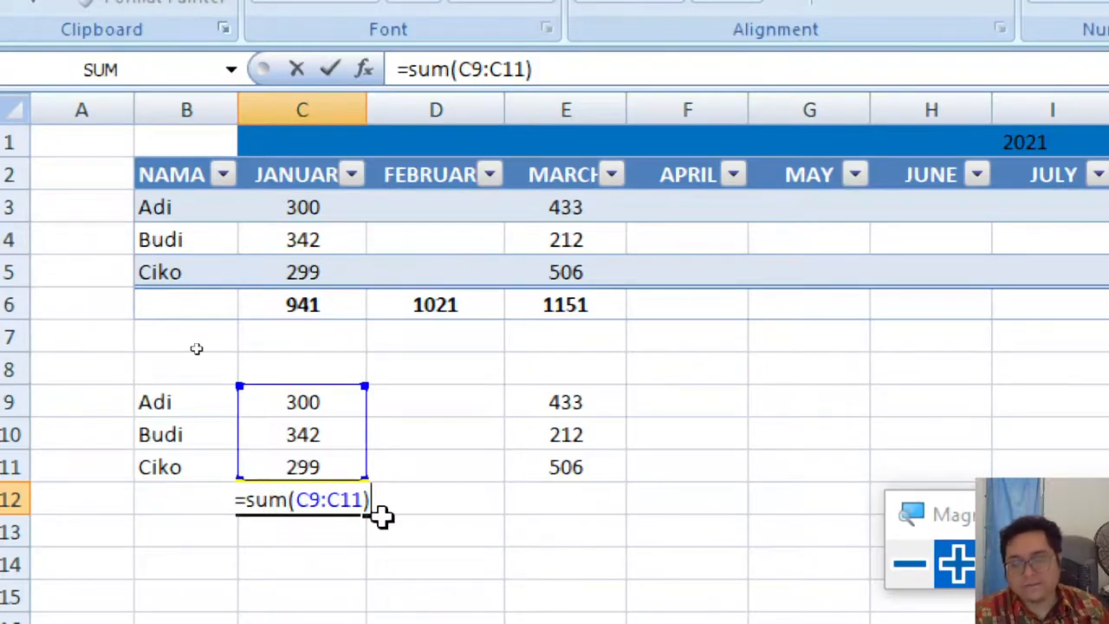
key("Return")
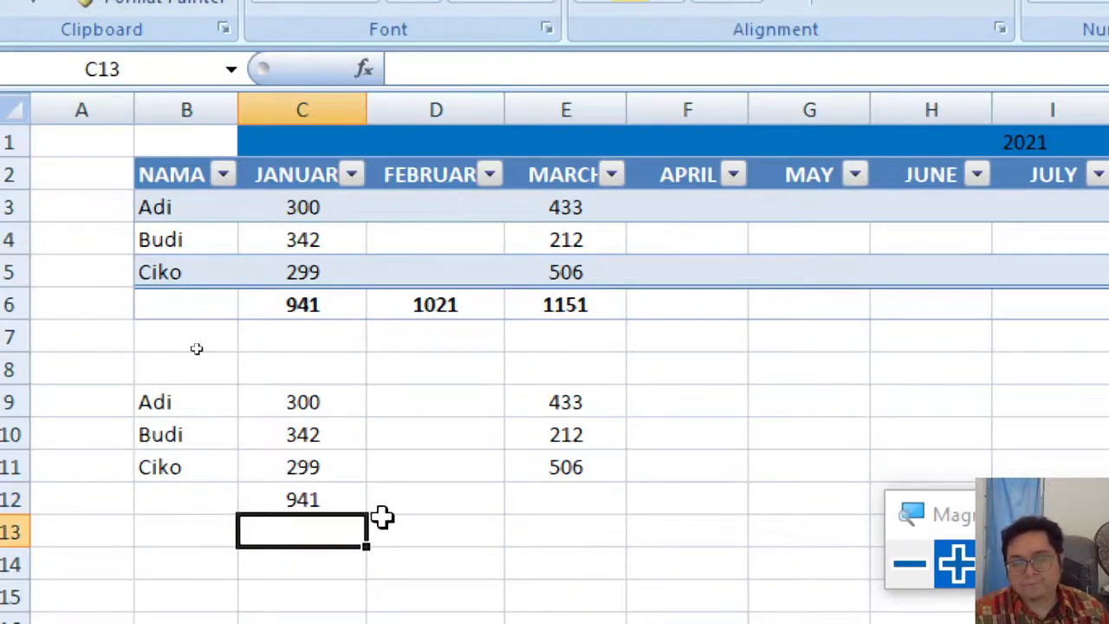
Total the copied March values in cell E12 with a SUM over E9 to E11.
left_click(597, 500)
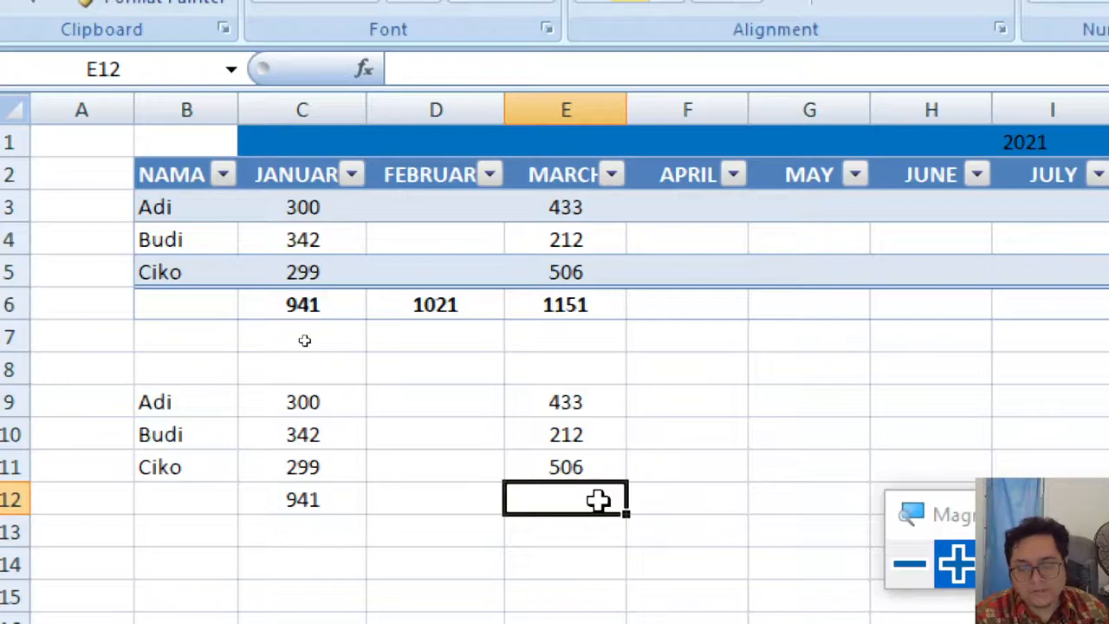
type("=")
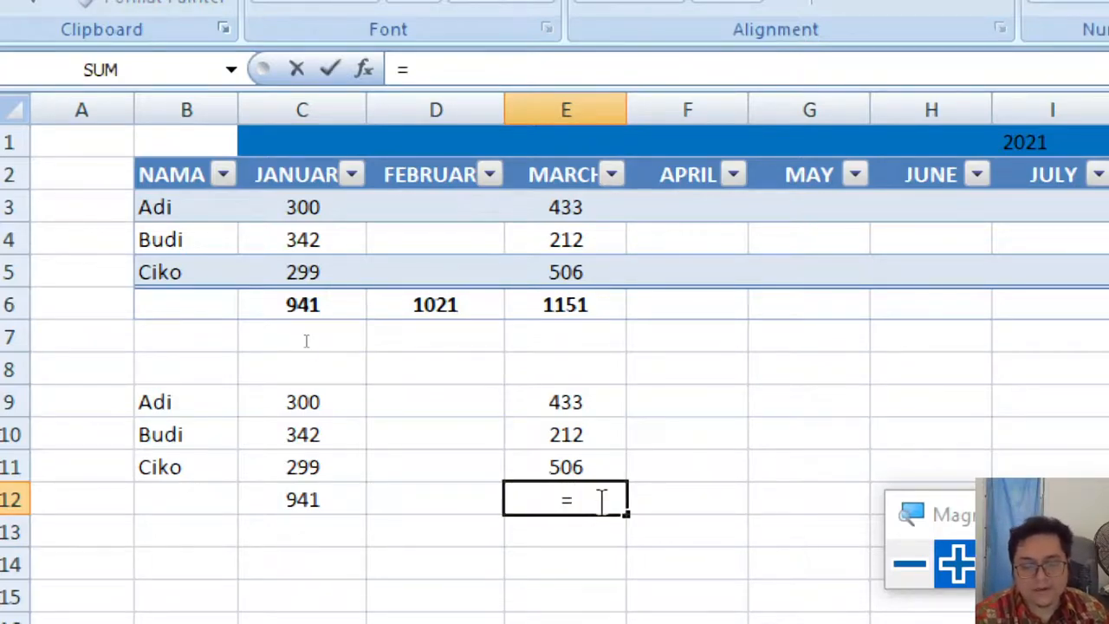
type("(su")
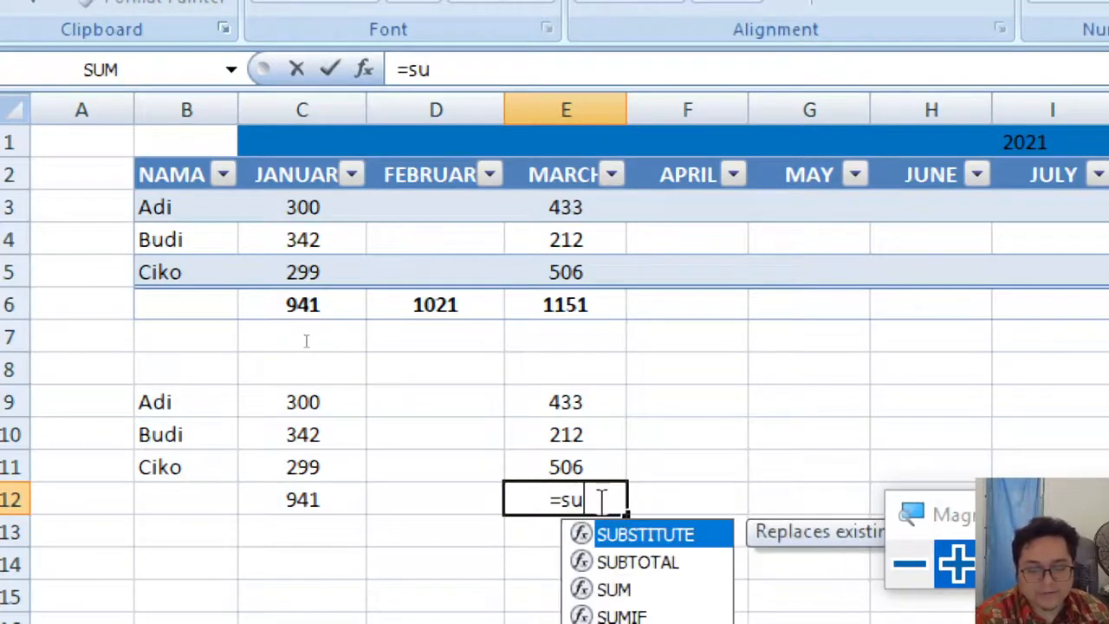
type("m(")
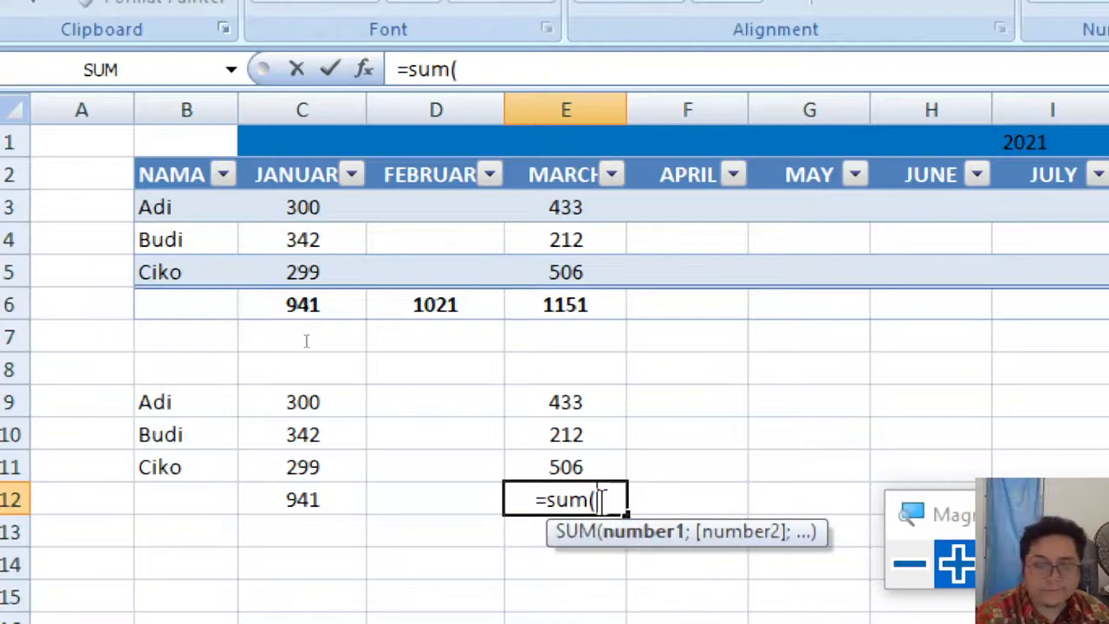
left_click_drag(624, 396, 612, 483)
key("Return")
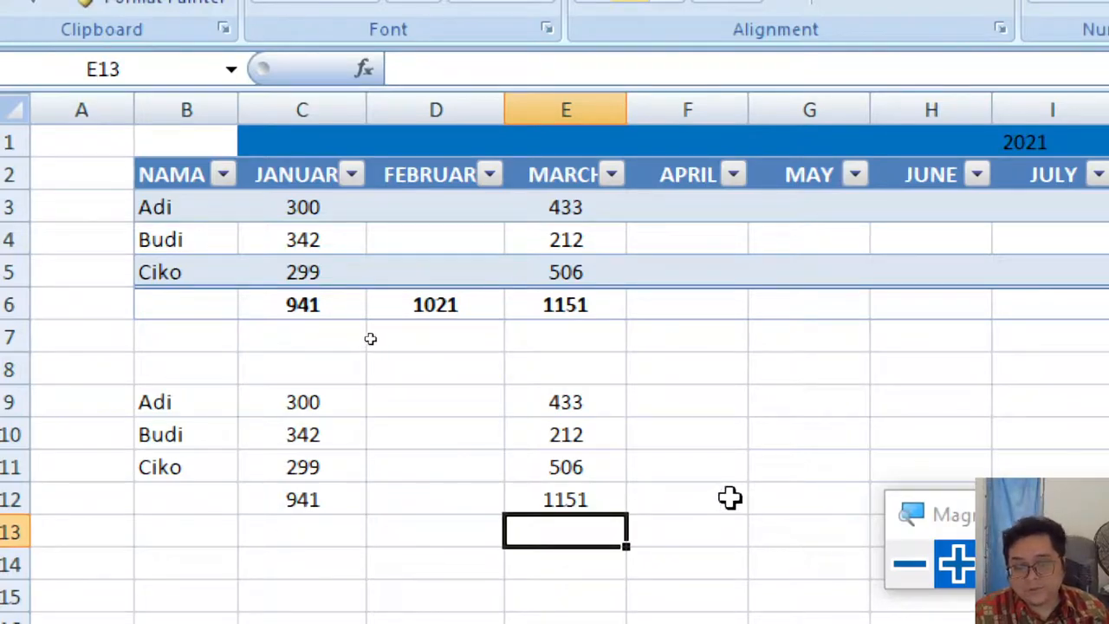
Total all the copied January to March values in cell G12 with the formula =sum(C9:E11).
left_click(771, 500)
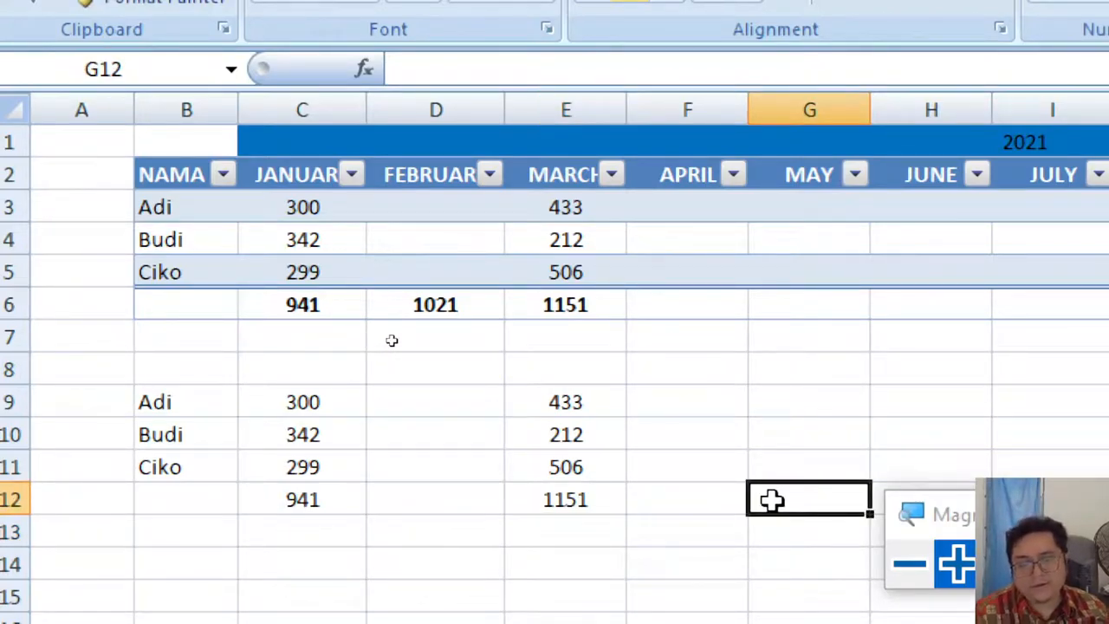
type("=")
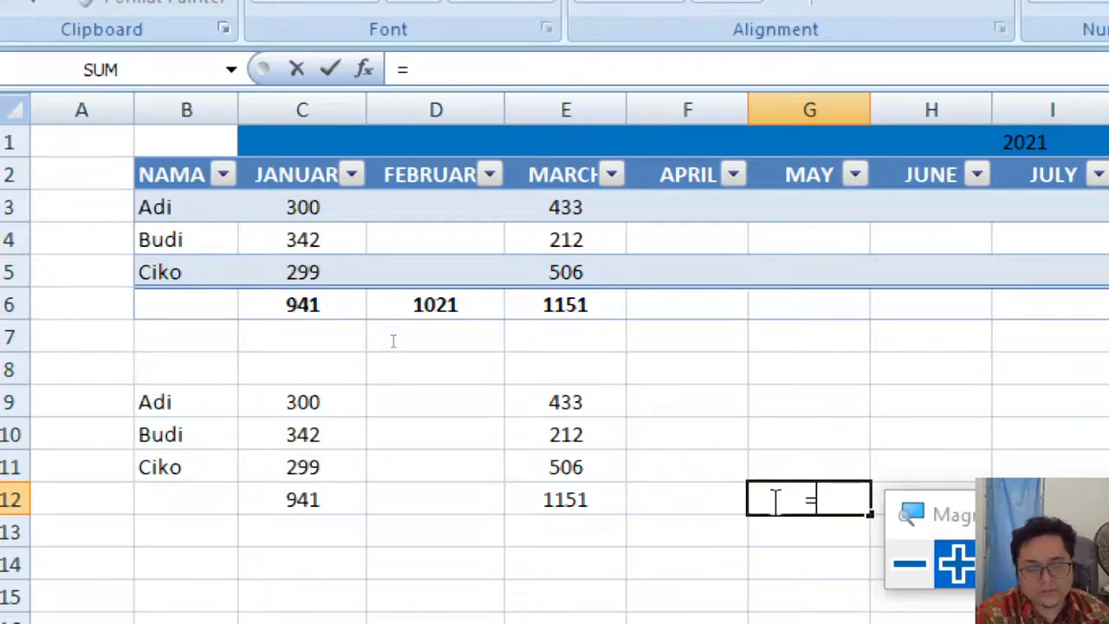
type("sum")
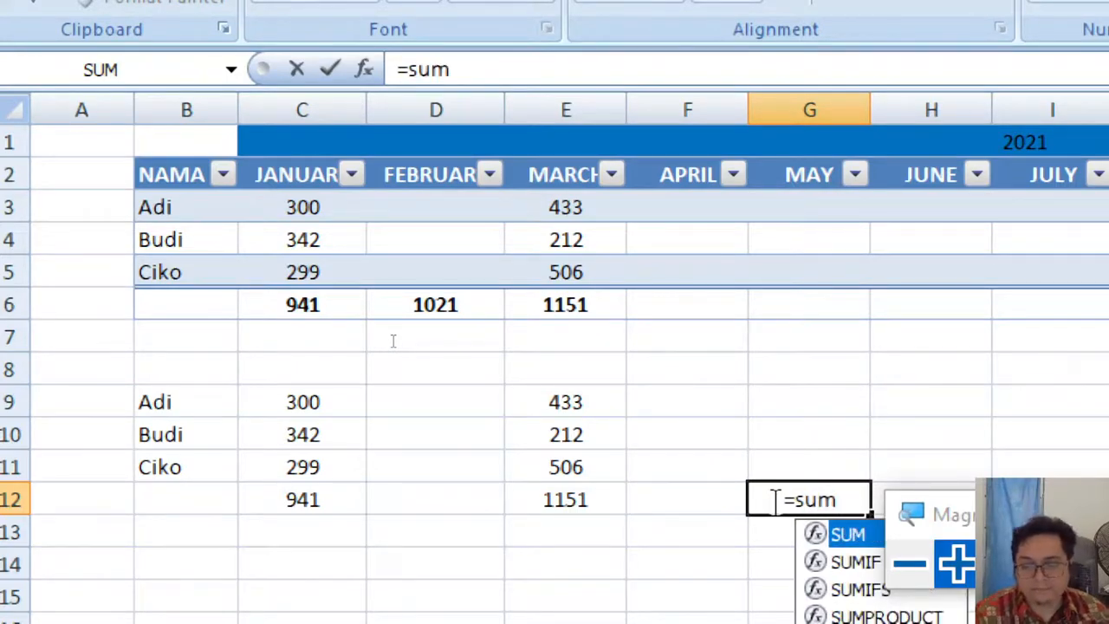
type("(")
left_click_drag(311, 406, 555, 470)
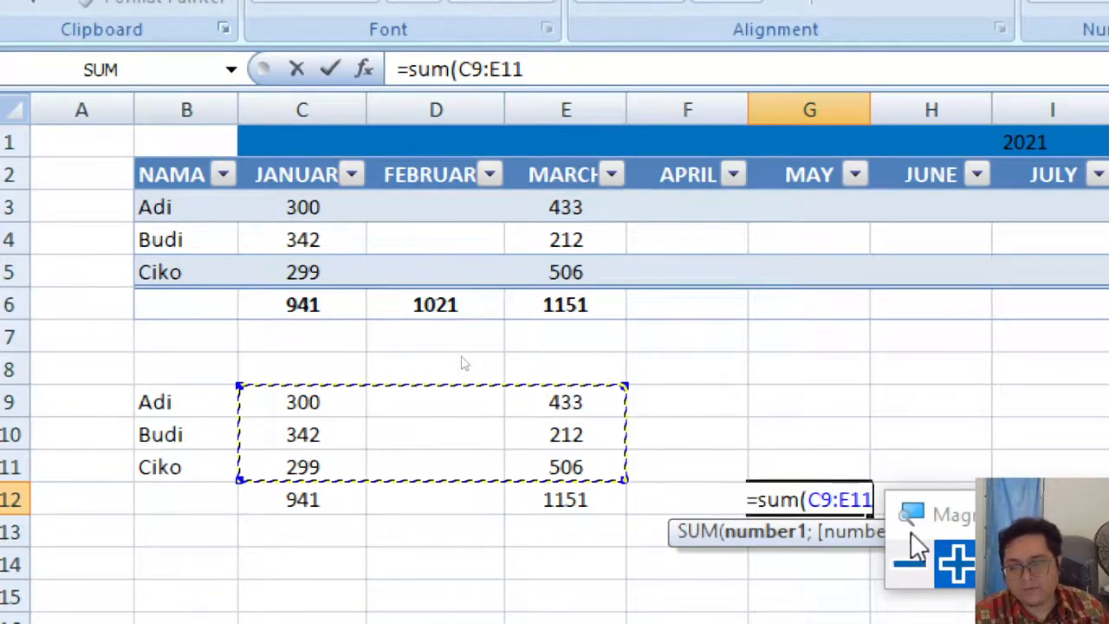
left_click(875, 501)
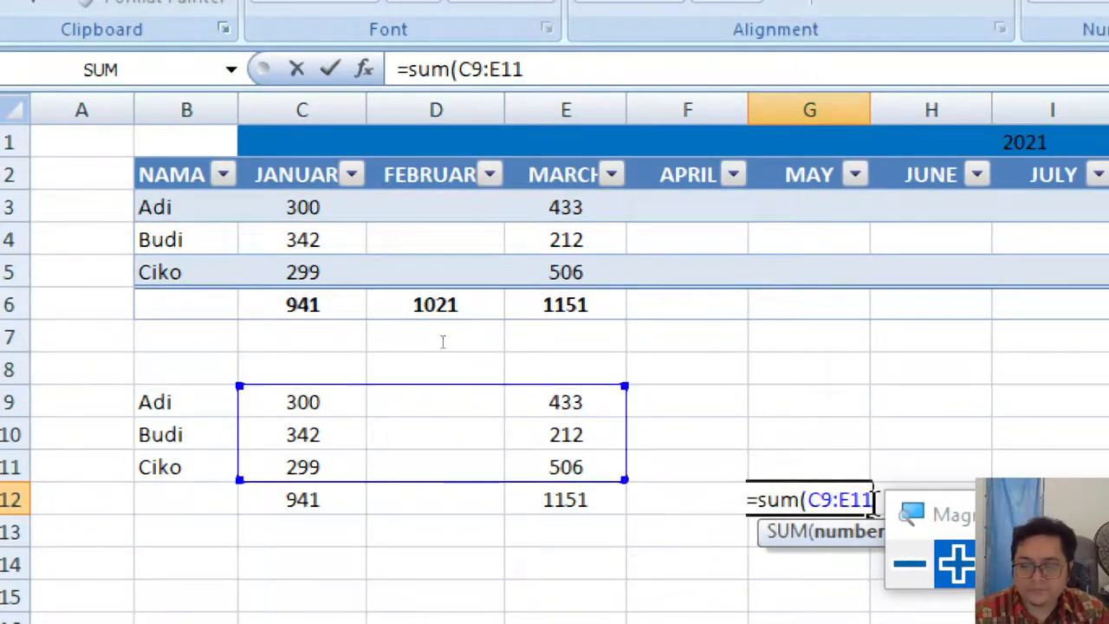
type("_")
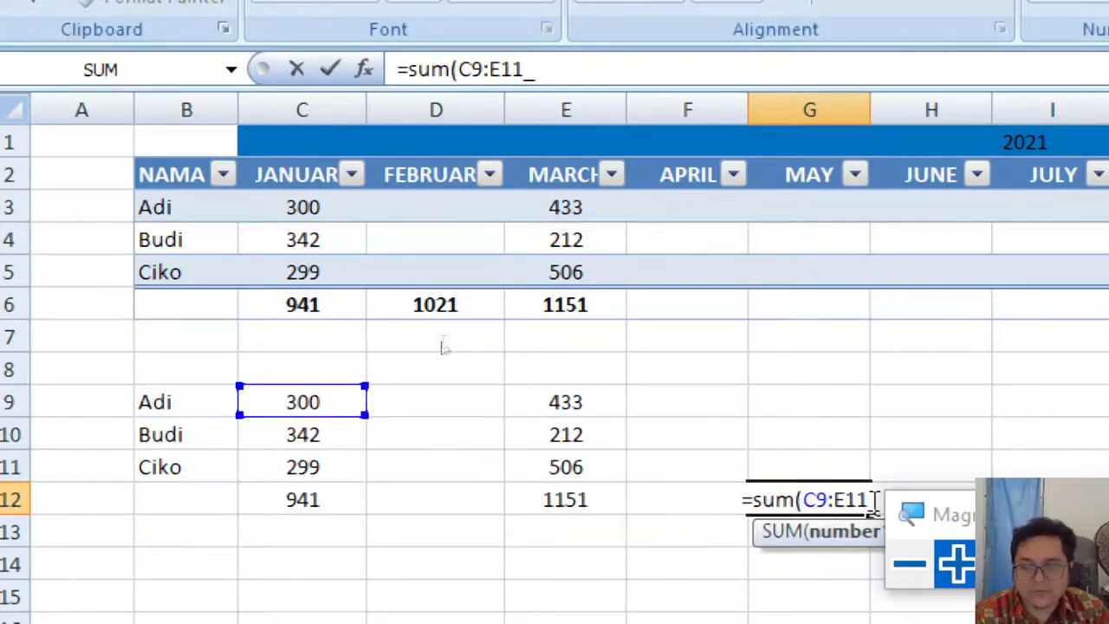
key("BackSpace")
key("Return")
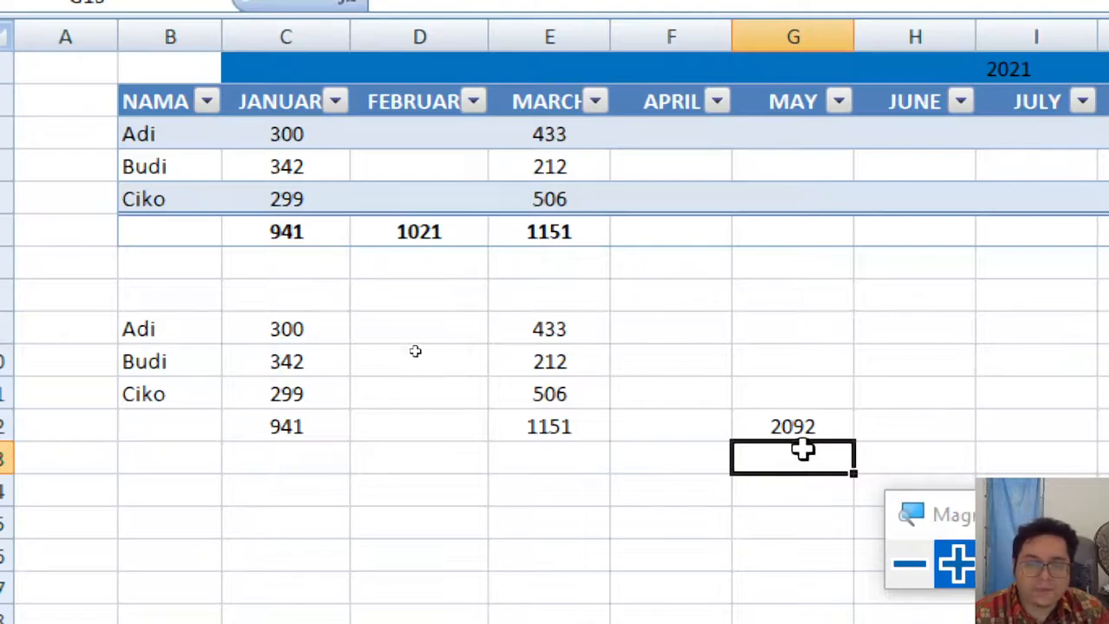
Clear the range-based SUM formula from cell G12.
left_click(806, 426)
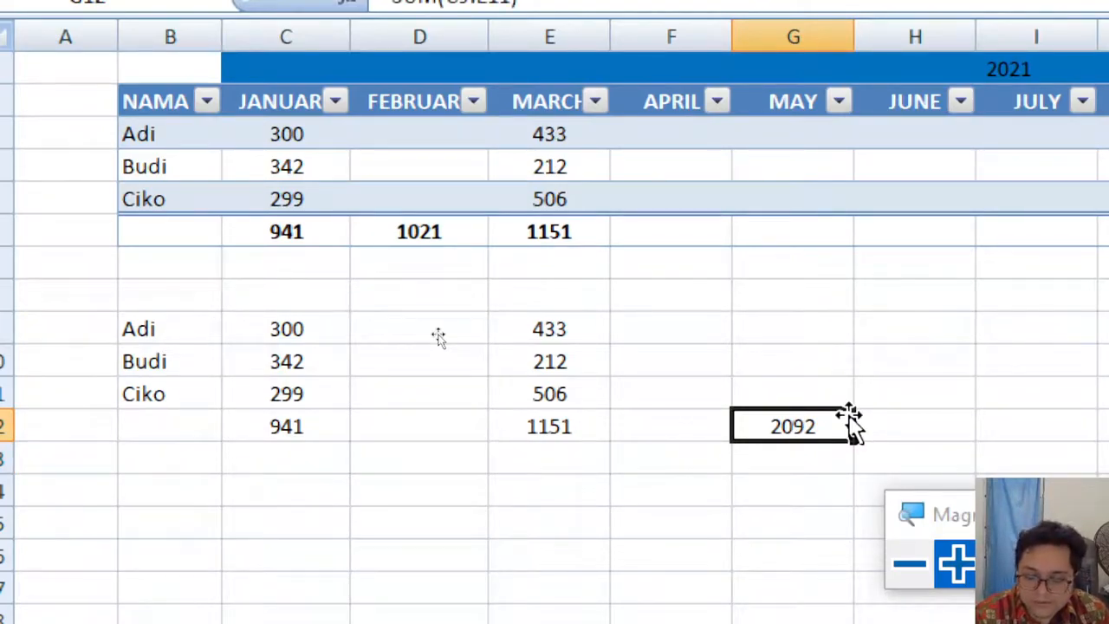
key("F2")
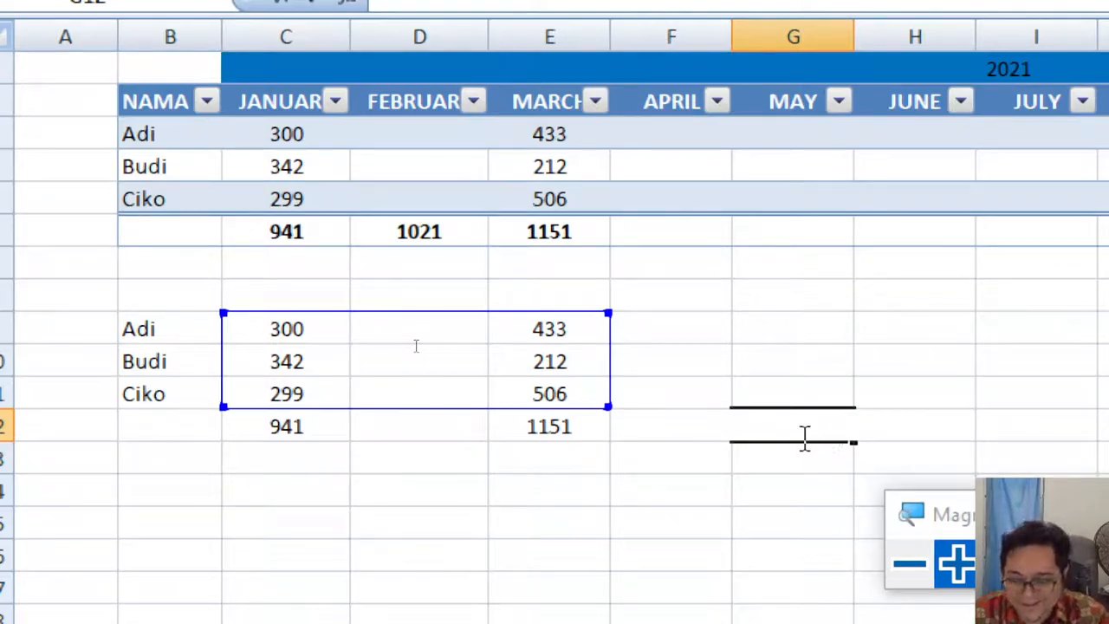
key("Return")
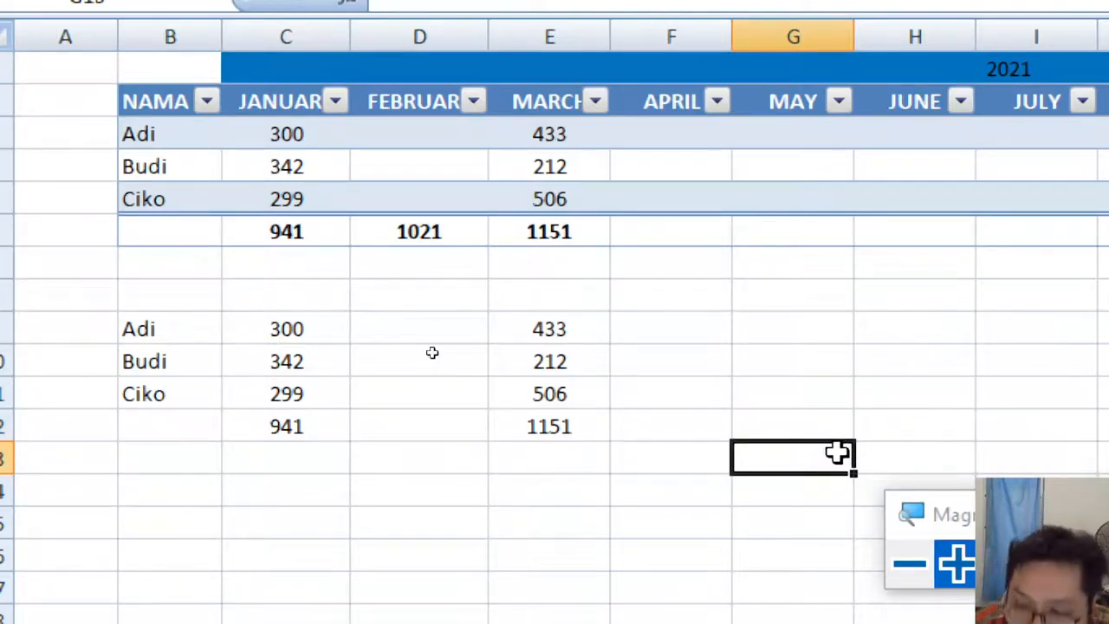
Total the copied values in cell G13 using individual cell references, =sum(C9;C10;C11;E9;E10;E11), and close the Magnifier.
type("=")
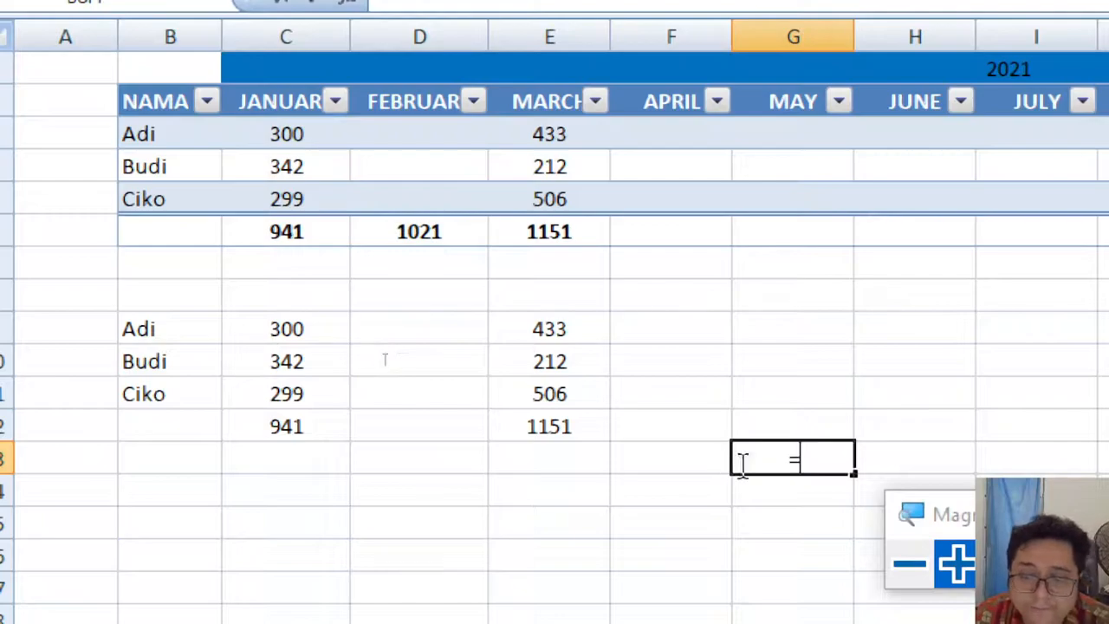
type("sum(")
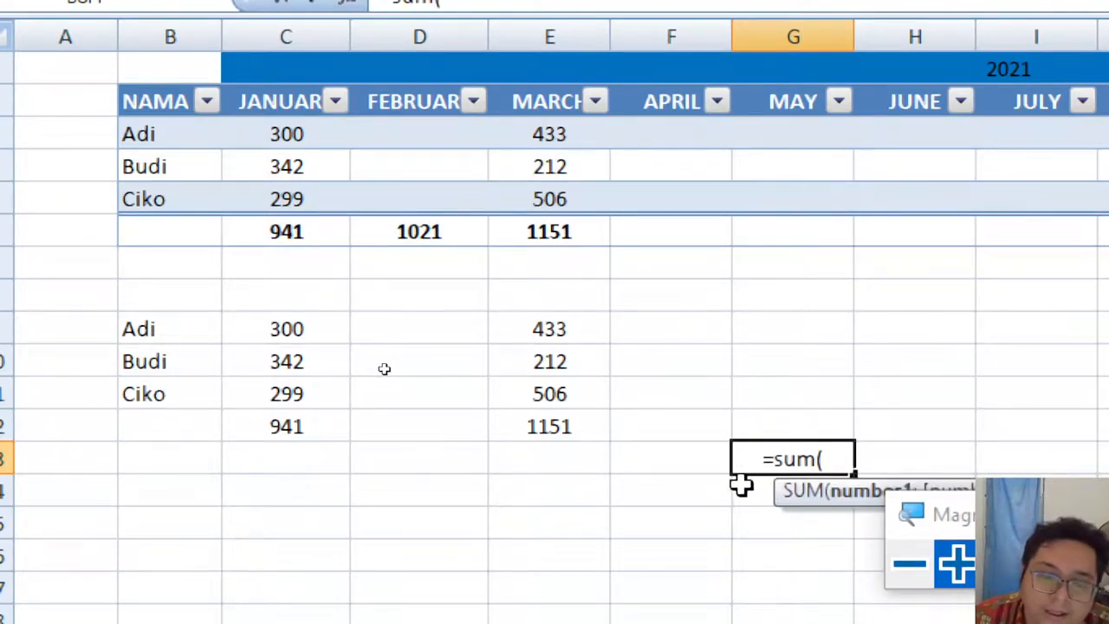
left_click(291, 328)
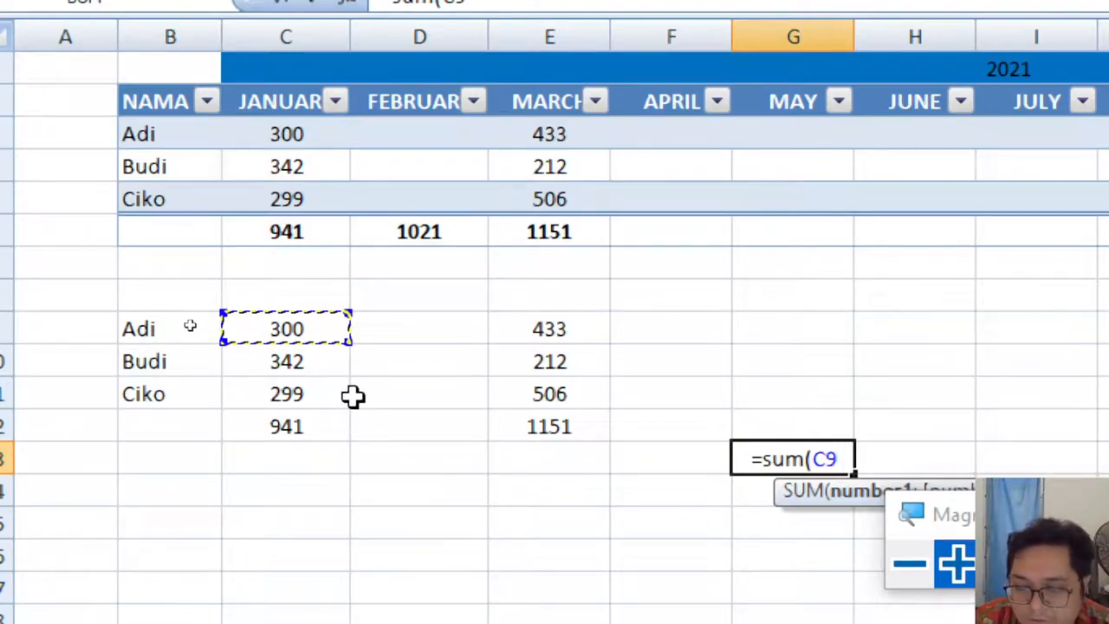
type(";")
left_click(326, 363)
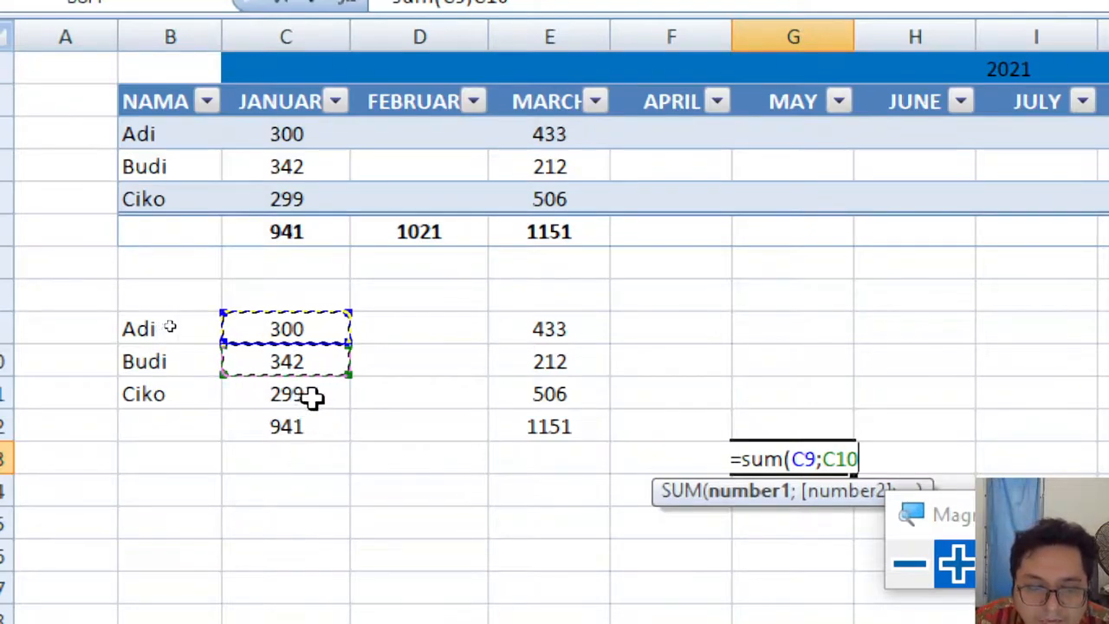
type(";")
left_click(316, 398)
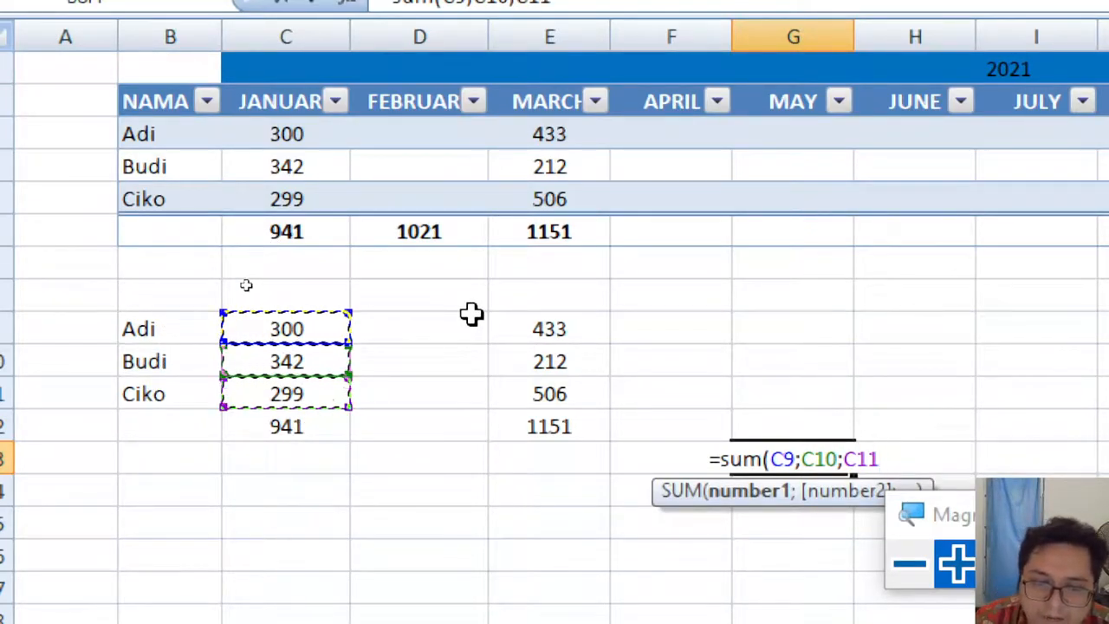
type(";")
left_click(555, 326)
type(";")
left_click(549, 362)
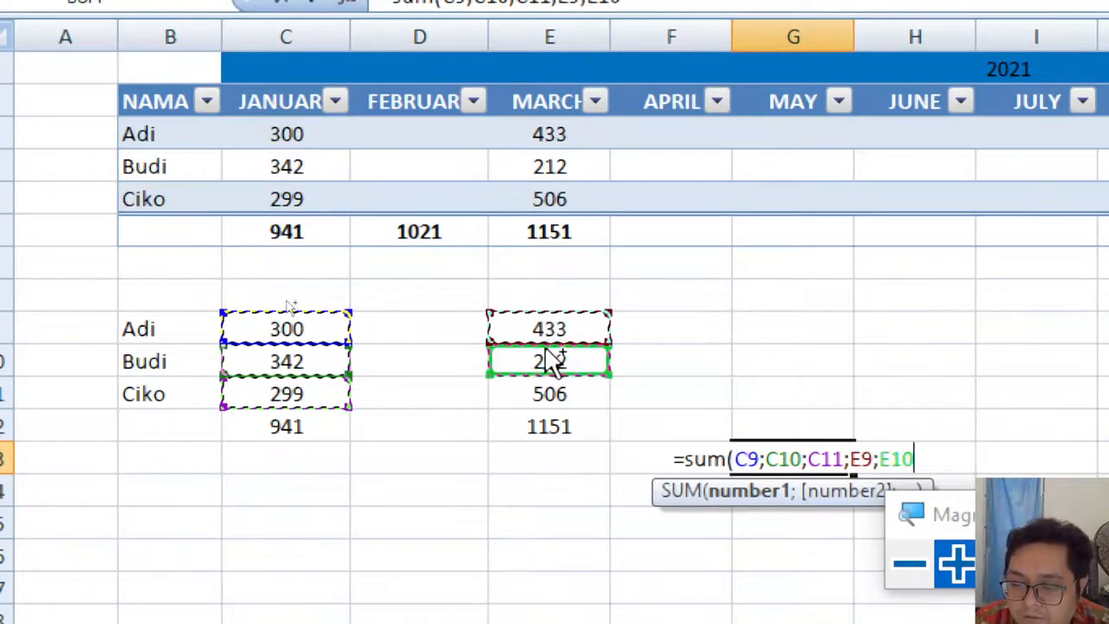
type(";")
left_click(551, 392)
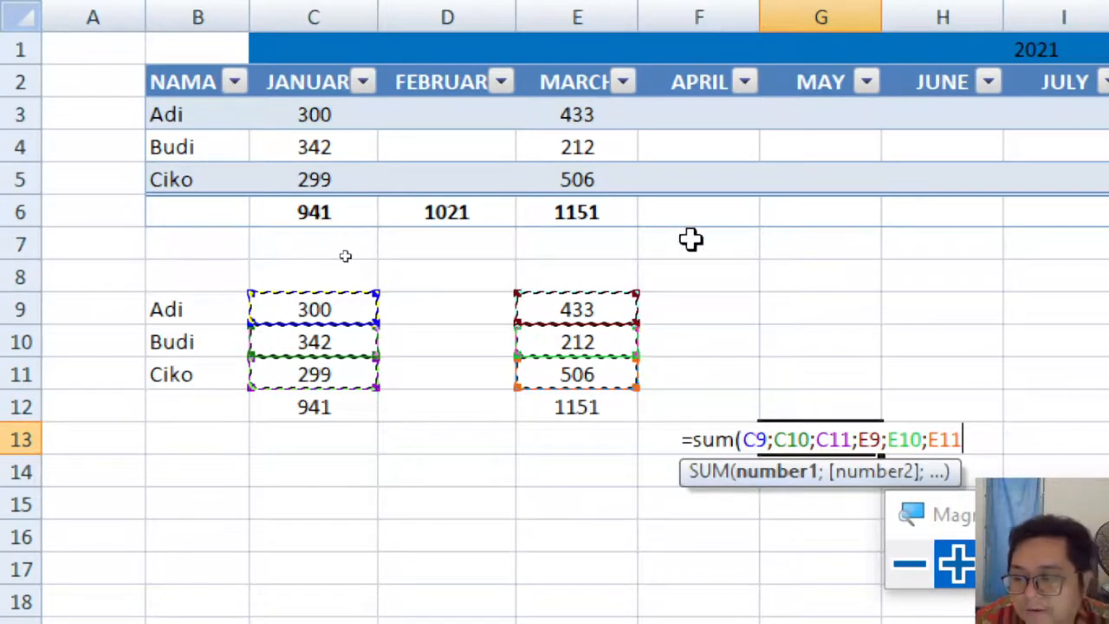
type(")")
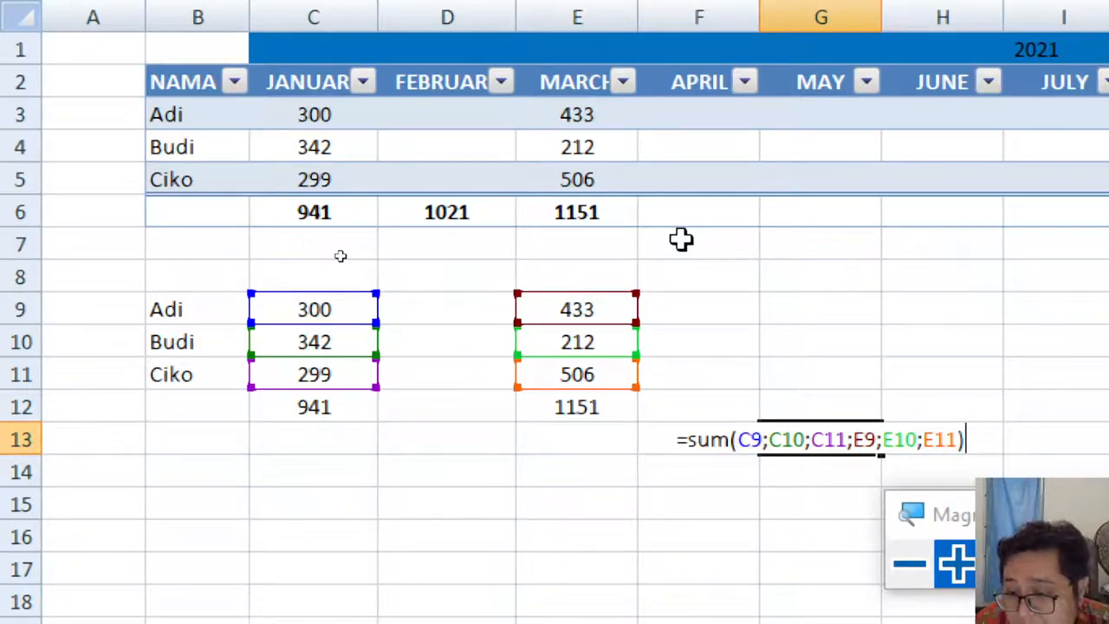
key("Return")
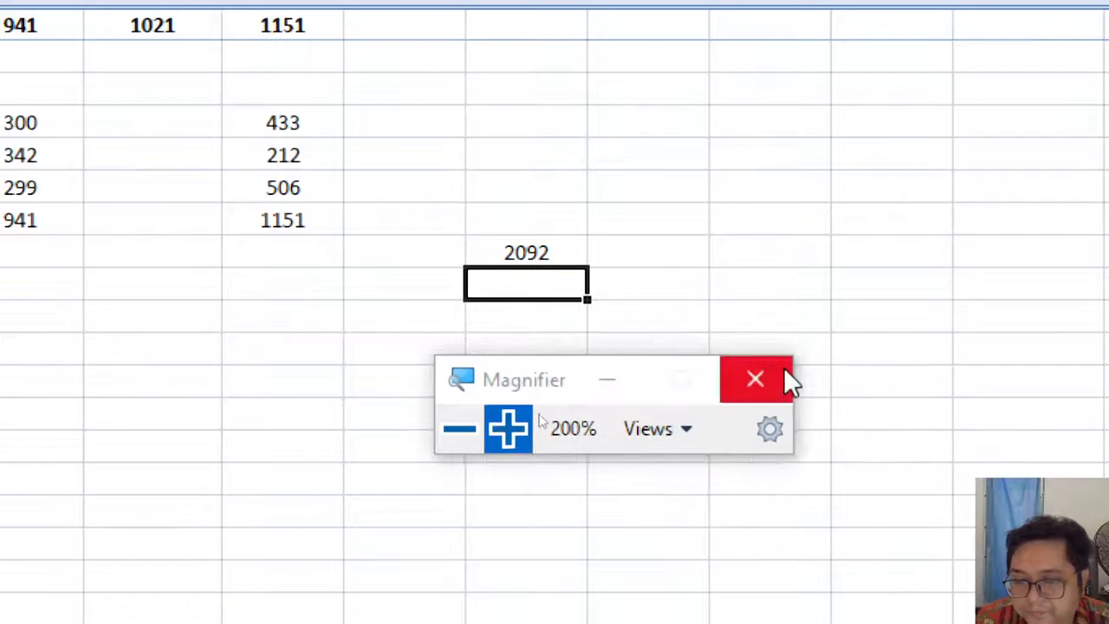
left_click(782, 370)
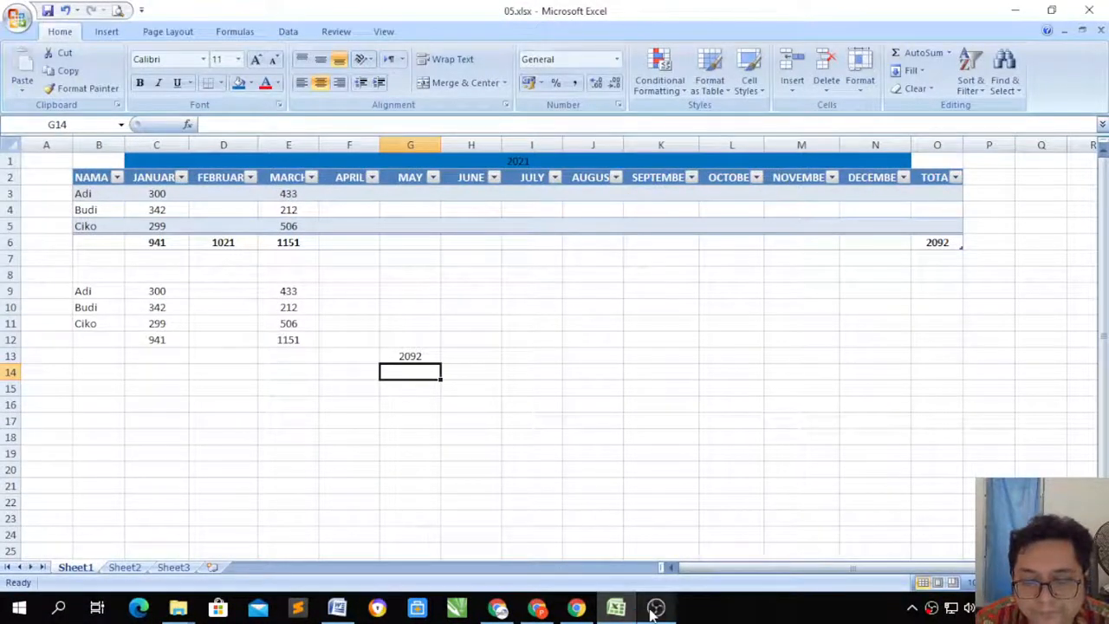